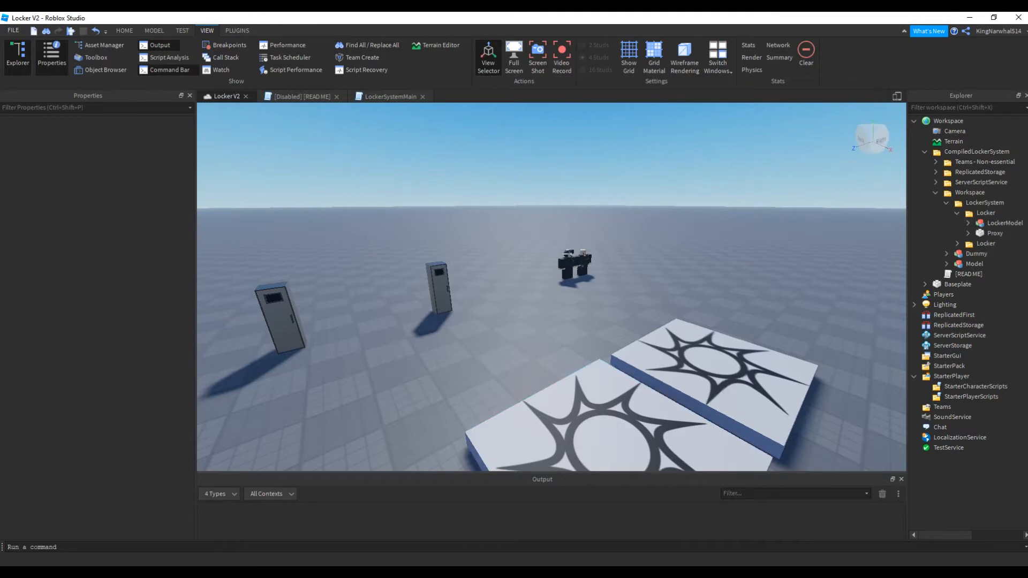
Move LockerSystem, Dummy and Model out of CompiledLockerSystem's Workspace folder into the game's main Workspace
{"action": "left_click", "coordinate": [976, 152]}
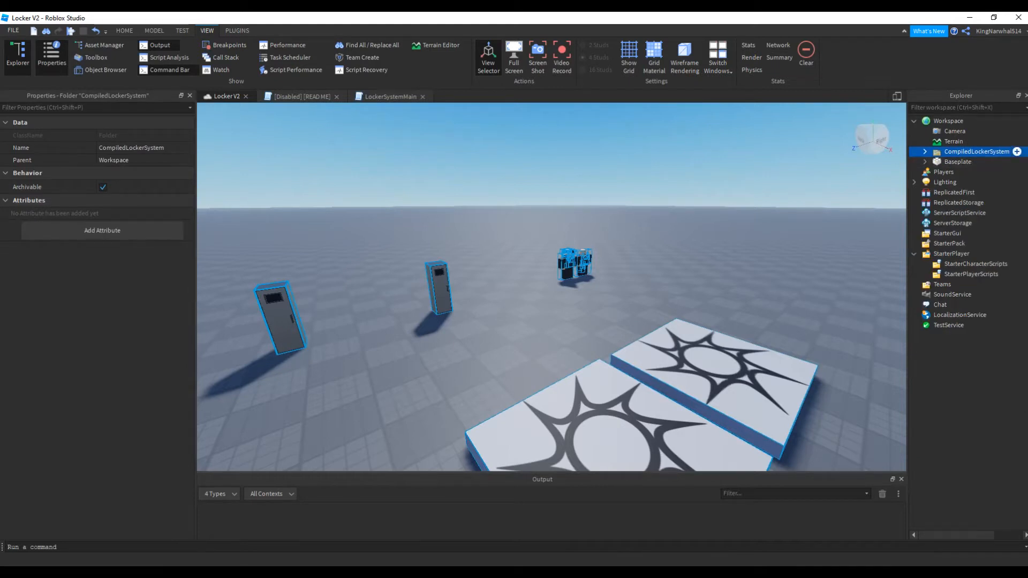
{"action": "left_click", "coordinate": [935, 193]}
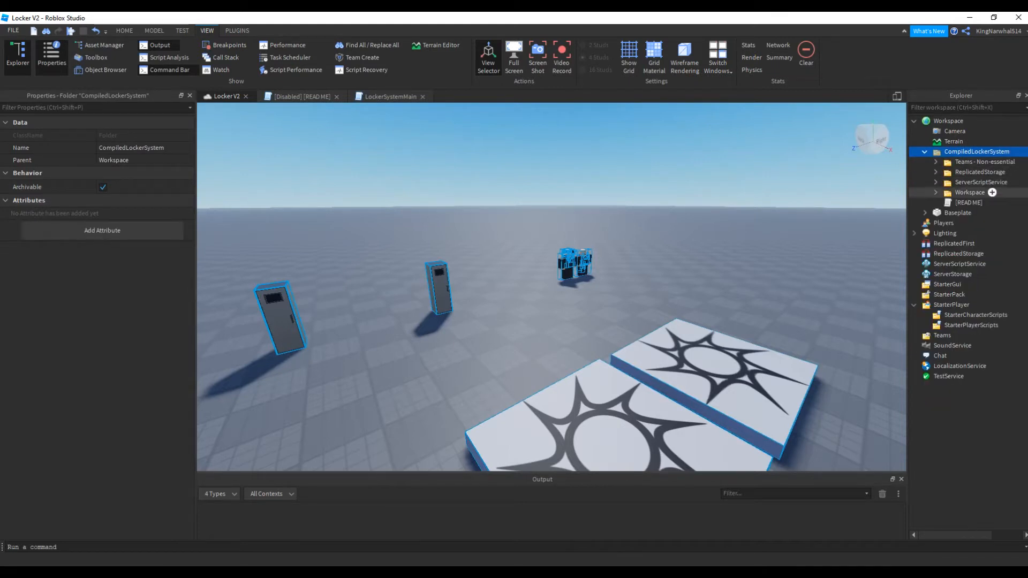
{"action": "left_click", "coordinate": [983, 162]}
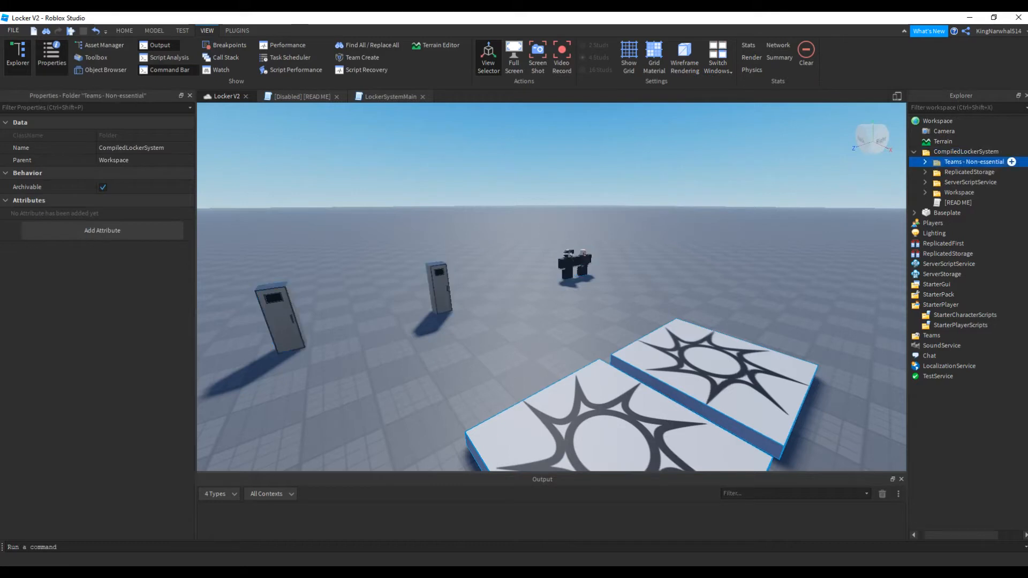
{"action": "left_click", "coordinate": [971, 172]}
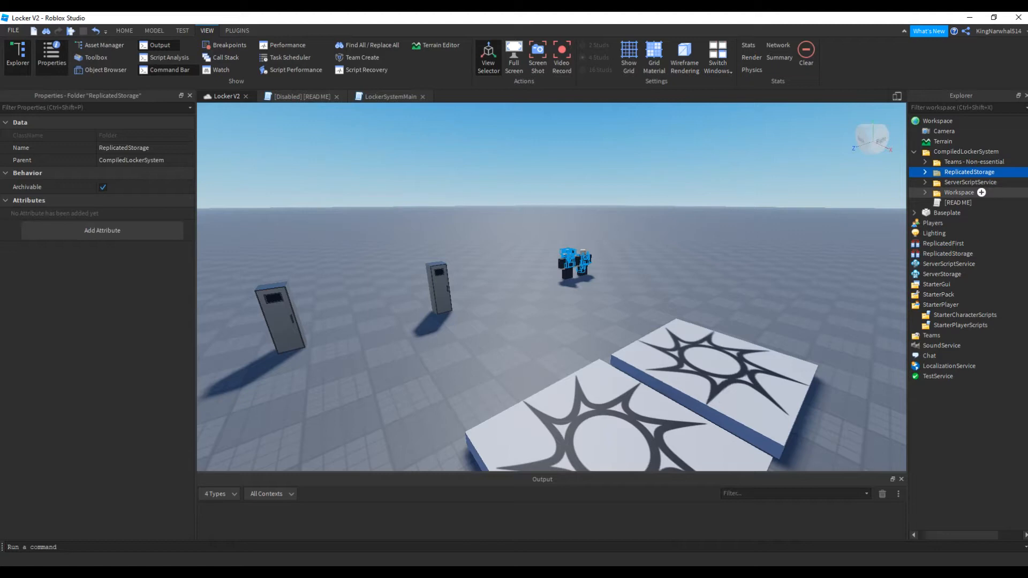
{"action": "left_click", "coordinate": [925, 192]}
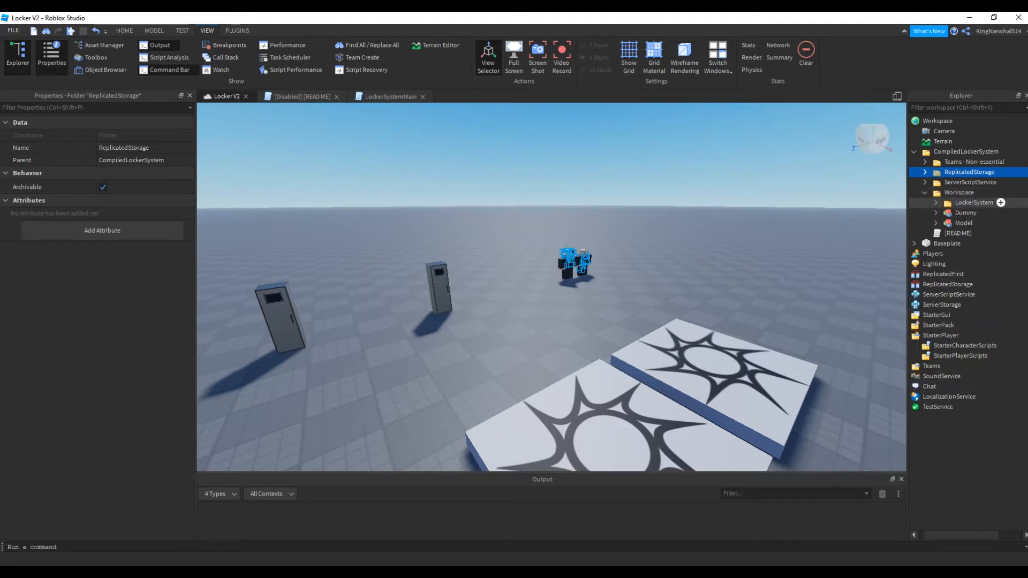
{"action": "left_click", "coordinate": [973, 202]}
{"action": "left_click", "coordinate": [953, 223], "text": "shift"}
{"action": "left_click_drag", "start_coordinate": [963, 203], "coordinate": [943, 121]}
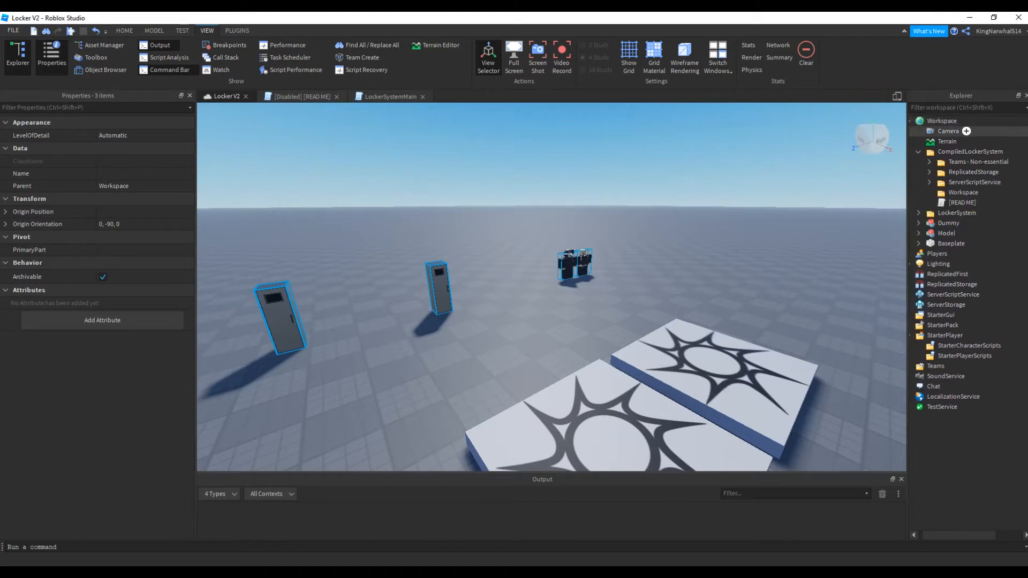
Move the LockerSystemMain script into the ServerScriptService service, and LockerData and LockerEvent into the ReplicatedStorage service
{"action": "left_click", "coordinate": [935, 182]}
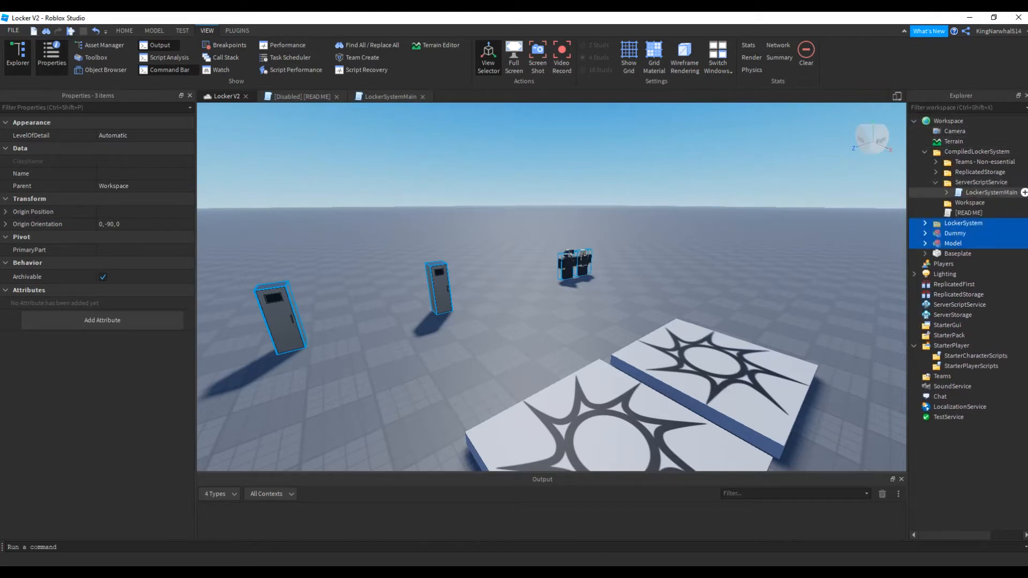
{"action": "left_click_drag", "start_coordinate": [991, 193], "coordinate": [959, 303]}
{"action": "left_click", "coordinate": [935, 171]}
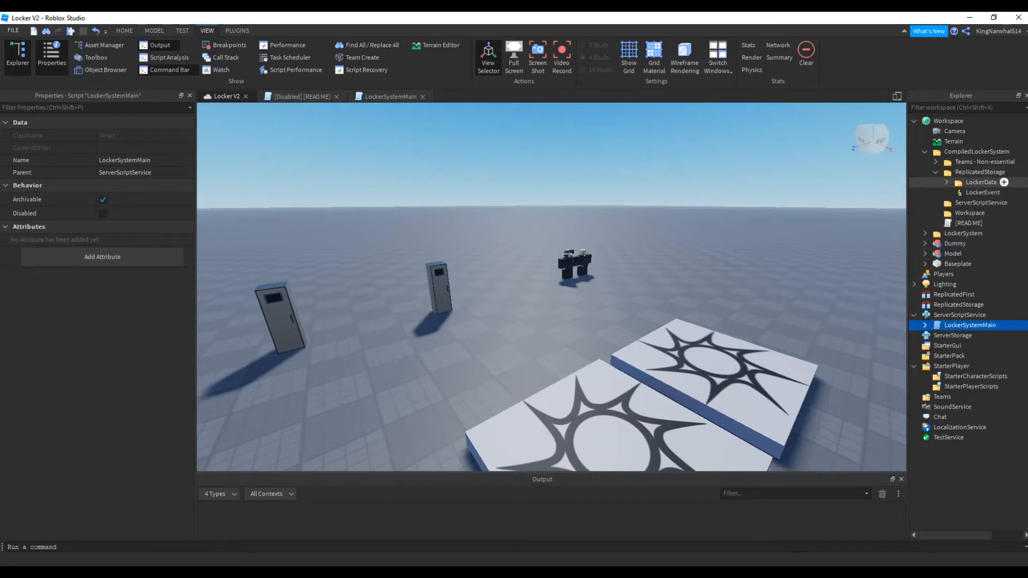
{"action": "left_click", "coordinate": [981, 182]}
{"action": "left_click", "coordinate": [986, 193], "text": "ctrl"}
{"action": "left_click_drag", "start_coordinate": [982, 182], "coordinate": [970, 305]}
Move the Class-D and MTF teams from the Teams - Non-essential folder into the Teams service
{"action": "left_click", "coordinate": [936, 162]}
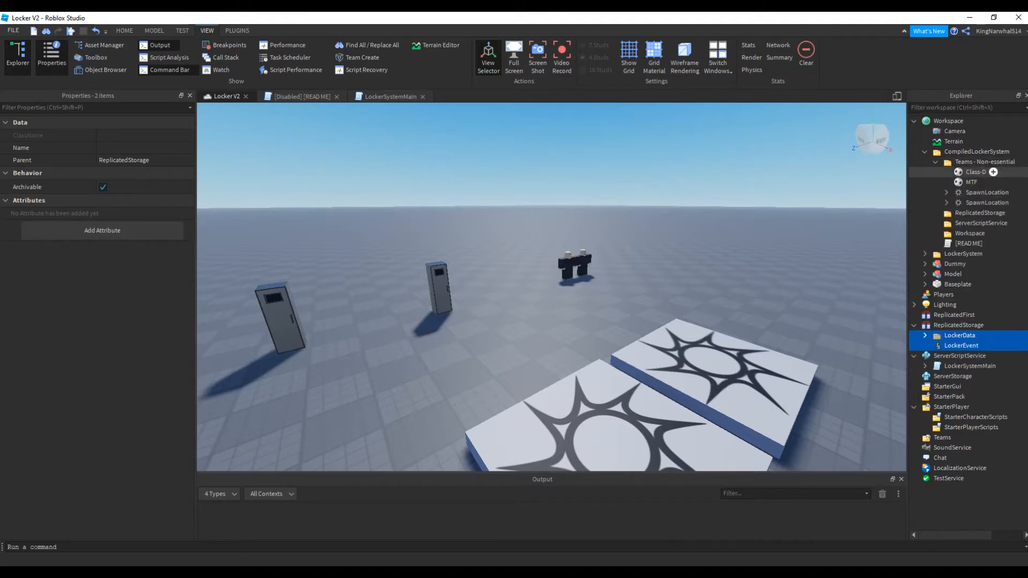
{"action": "left_click", "coordinate": [976, 172]}
{"action": "left_click", "coordinate": [971, 182], "text": "ctrl"}
{"action": "left_click_drag", "start_coordinate": [964, 417], "coordinate": [929, 437]}
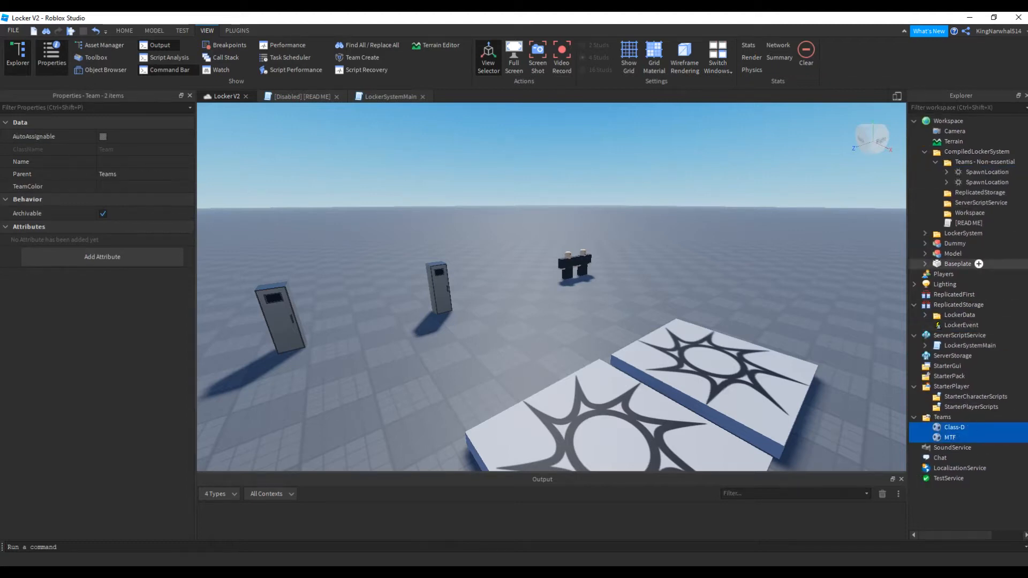
Inspect the two SpawnLocations in the Teams - Non-essential folder, then collapse CompiledLockerSystem
{"action": "left_click", "coordinate": [987, 172]}
{"action": "left_click", "coordinate": [966, 182], "text": "ctrl"}
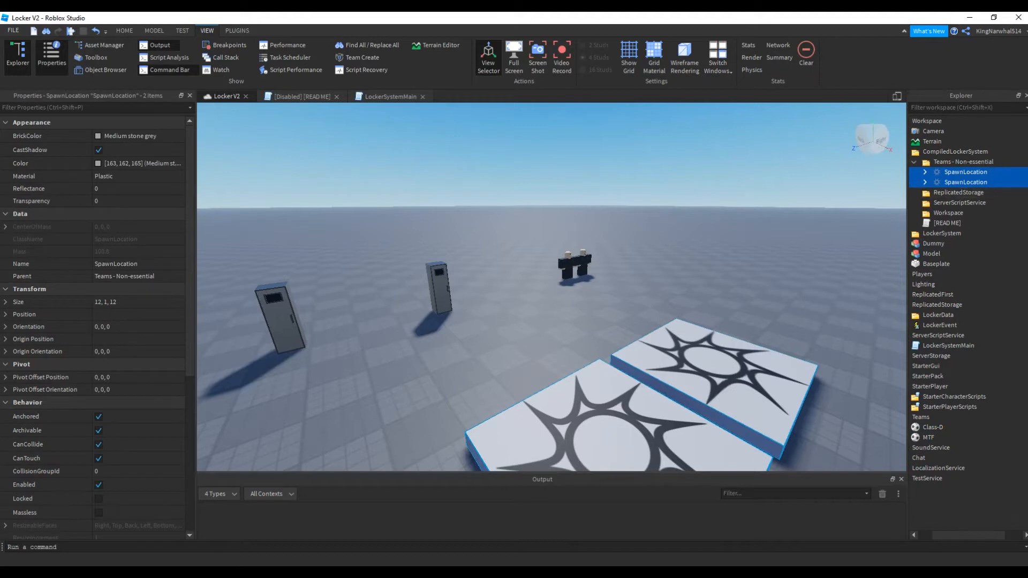
{"action": "left_click", "coordinate": [771, 230]}
{"action": "right_click_drag", "start_coordinate": [771, 231], "coordinate": [717, 239]}
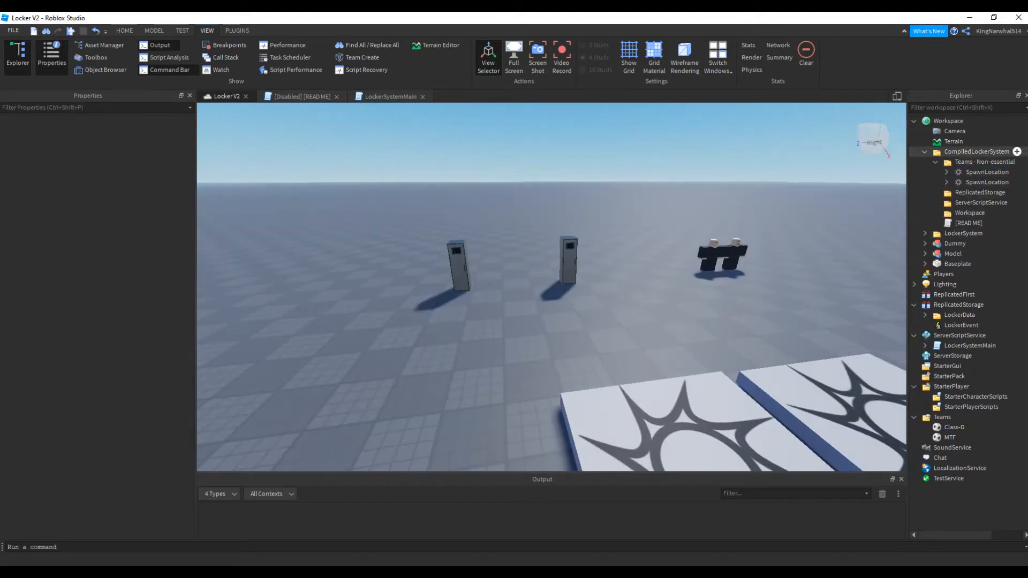
{"action": "left_click", "coordinate": [924, 152]}
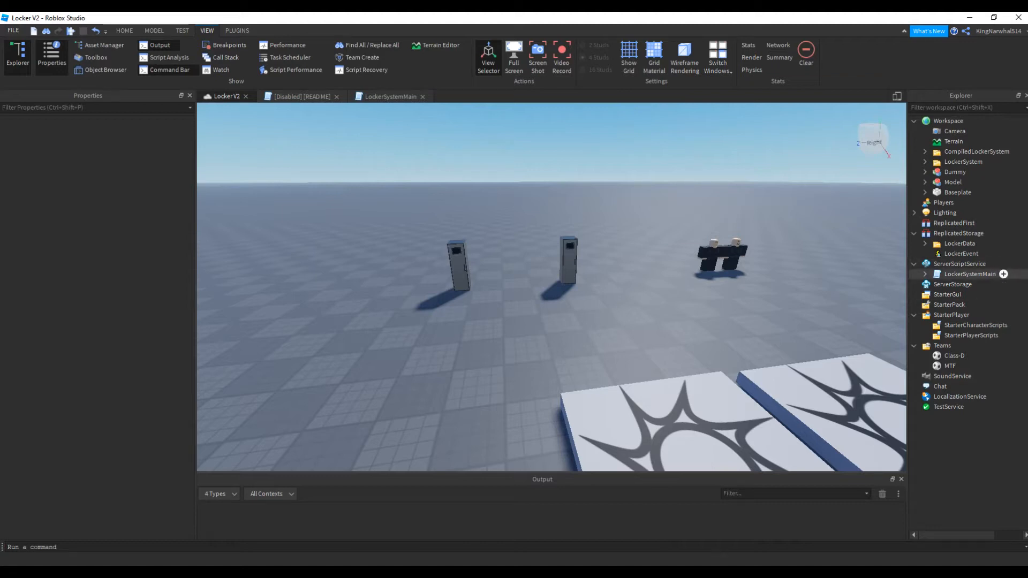
Expand LockerSystemMain down to LockerGui's Handler script and inspect the Click and Select sounds, including Click's SoundId
{"action": "left_click", "coordinate": [925, 273]}
{"action": "left_click", "coordinate": [958, 263]}
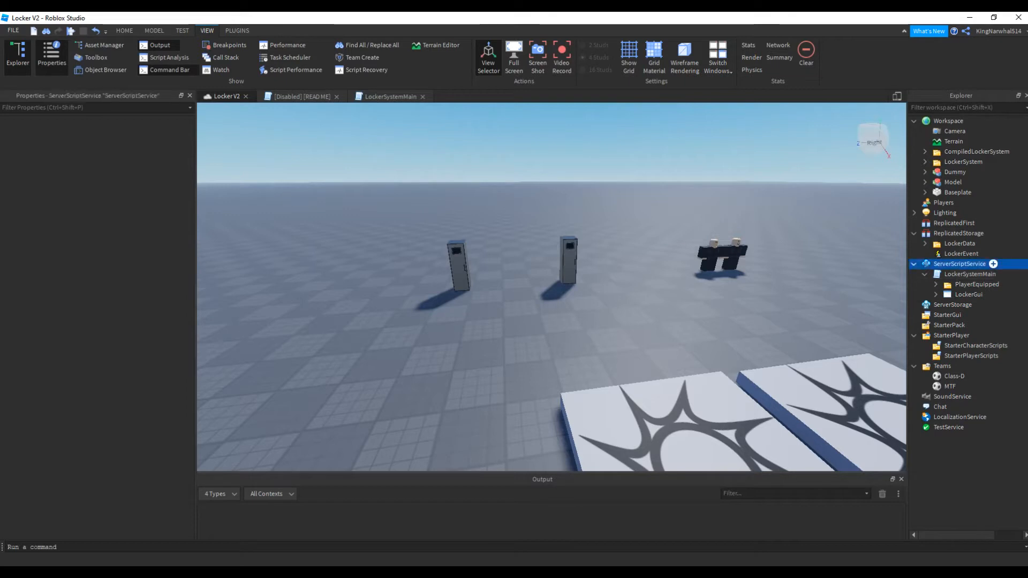
{"action": "left_click", "coordinate": [935, 295]}
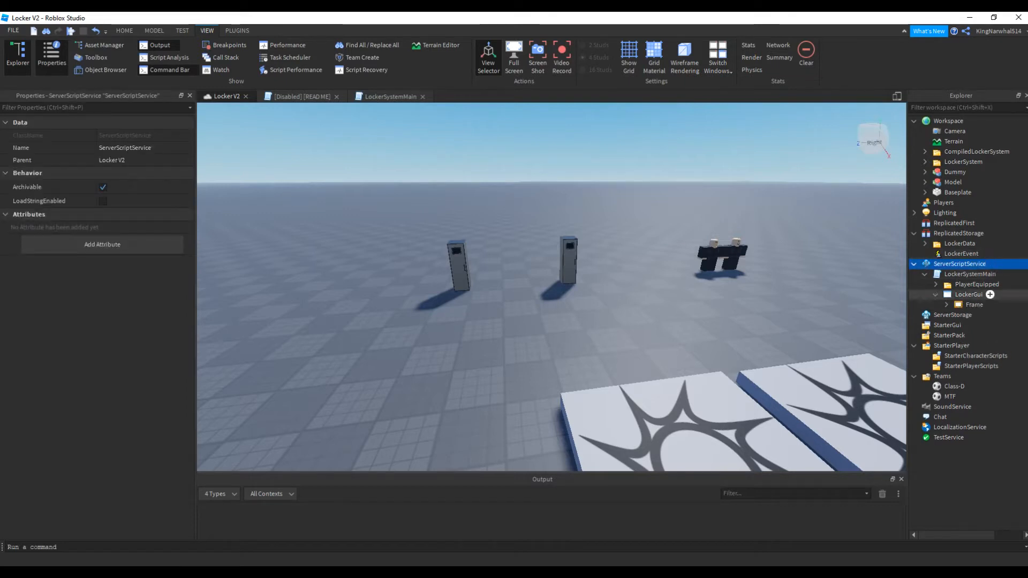
{"action": "left_click", "coordinate": [946, 304]}
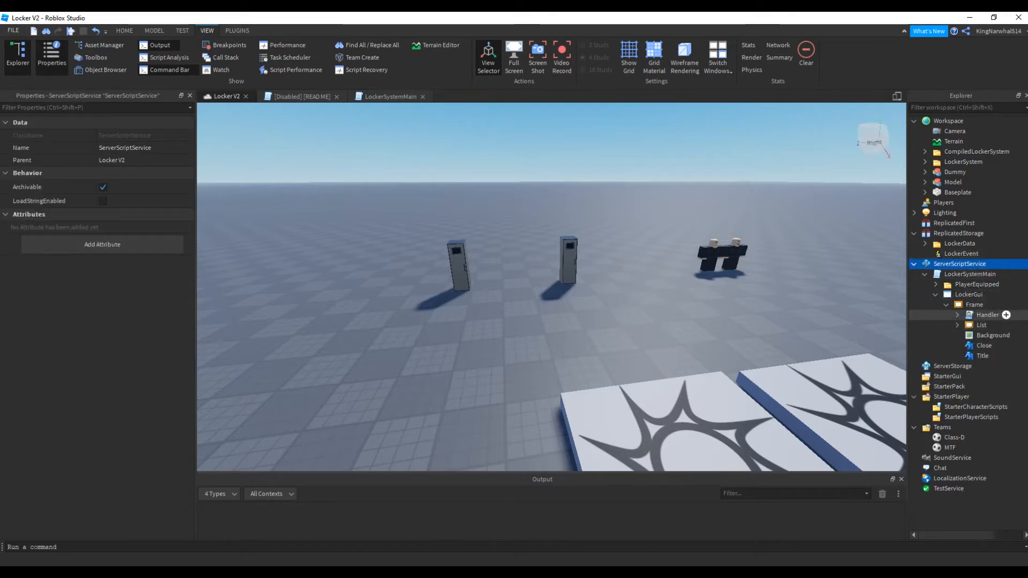
{"action": "left_click", "coordinate": [957, 315]}
{"action": "left_click", "coordinate": [993, 325]}
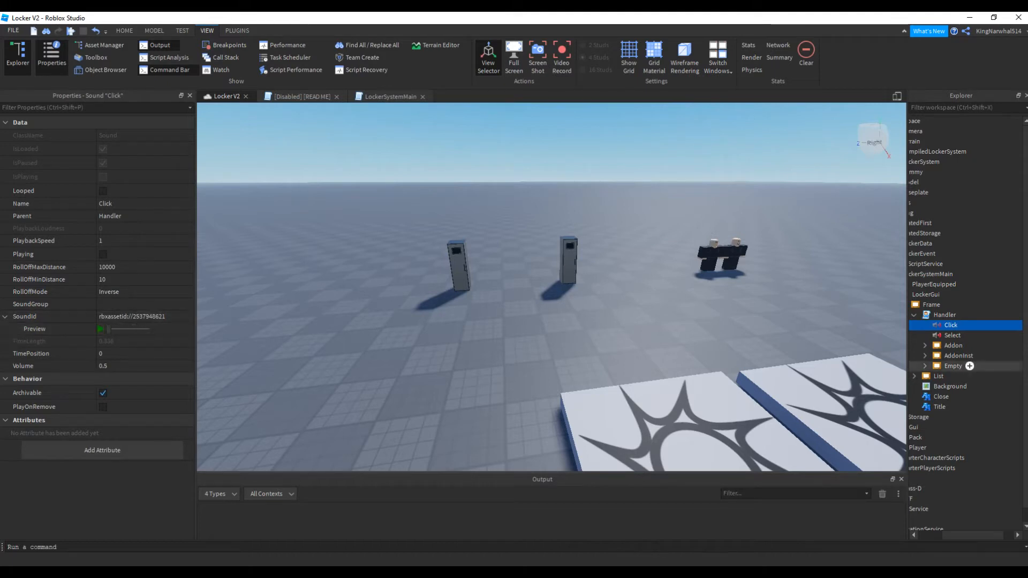
{"action": "left_click", "coordinate": [952, 335]}
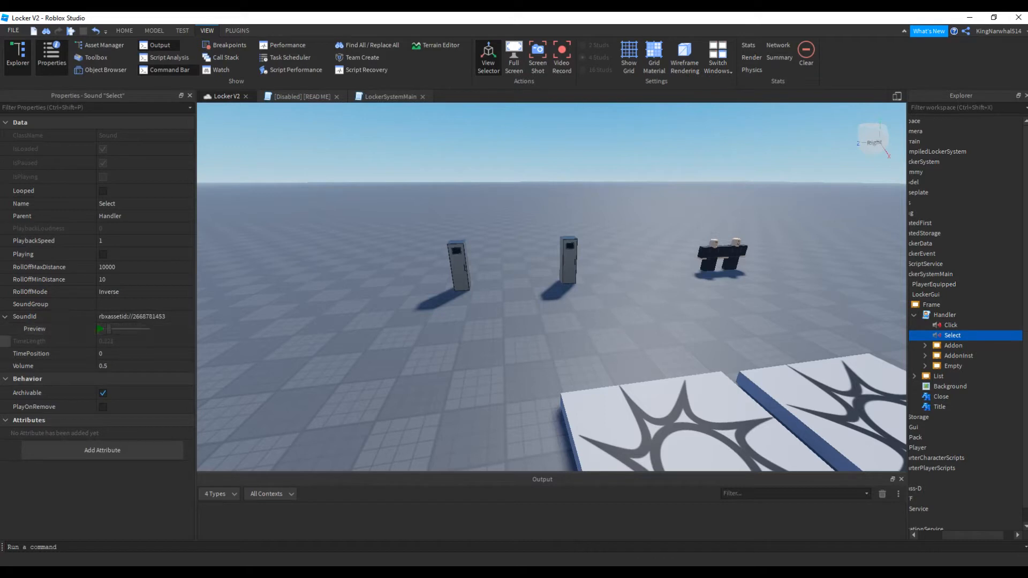
{"action": "left_click", "coordinate": [949, 315]}
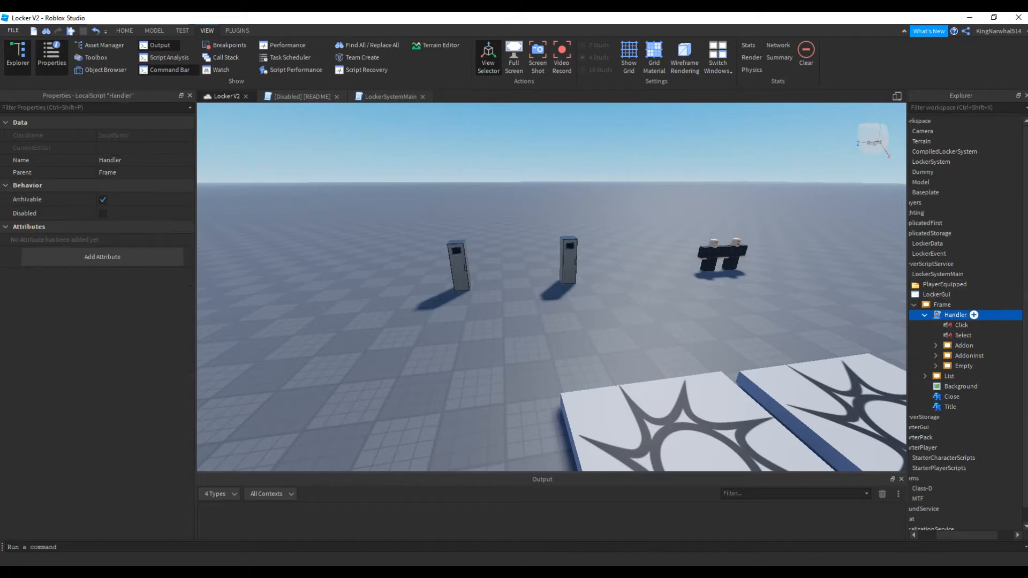
{"action": "left_click", "coordinate": [952, 325]}
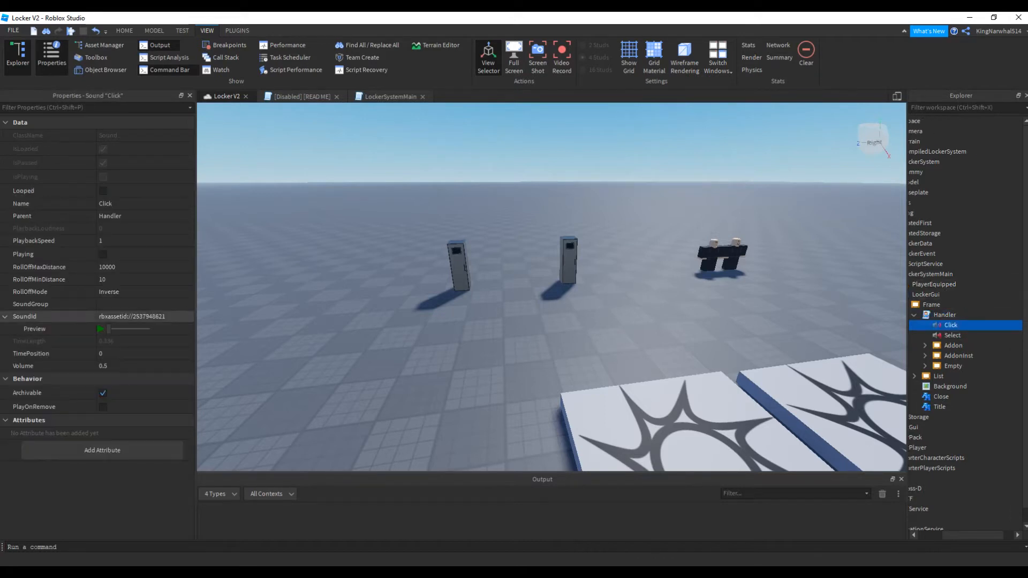
{"action": "double_click", "coordinate": [148, 317]}
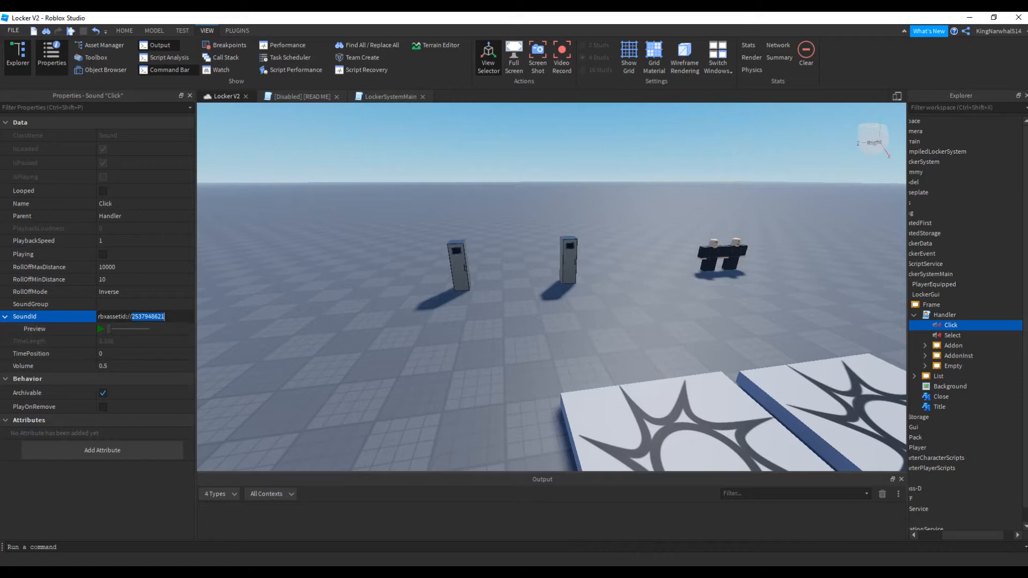
Collapse the Handler, LockerGui and LockerSystemMain branches in the object hierarchy
{"action": "left_click", "coordinate": [944, 315]}
{"action": "left_click", "coordinate": [925, 315]}
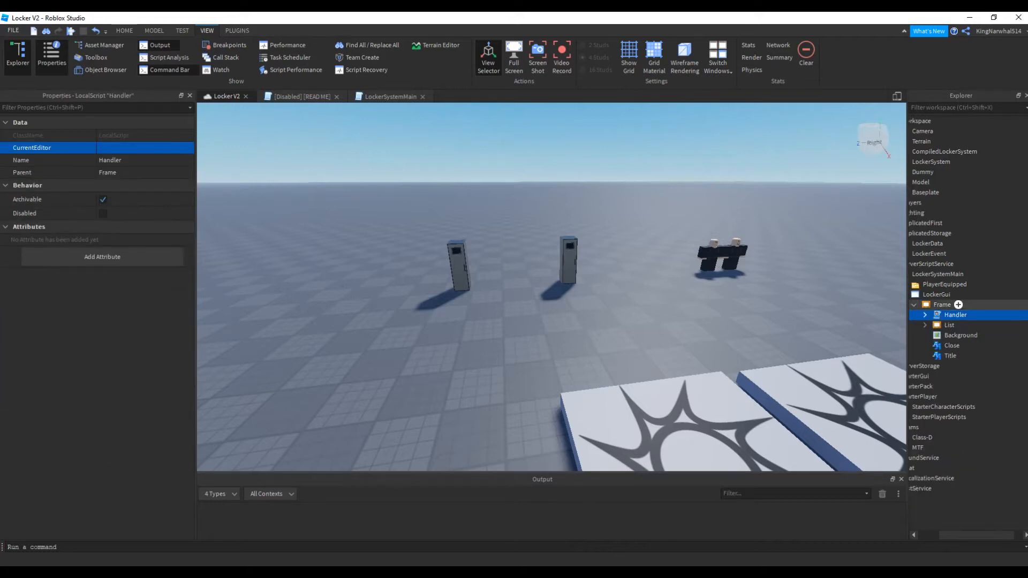
{"action": "double_click", "coordinate": [933, 304]}
{"action": "left_click", "coordinate": [947, 294]}
{"action": "left_click", "coordinate": [925, 294]}
{"action": "left_click", "coordinate": [914, 274]}
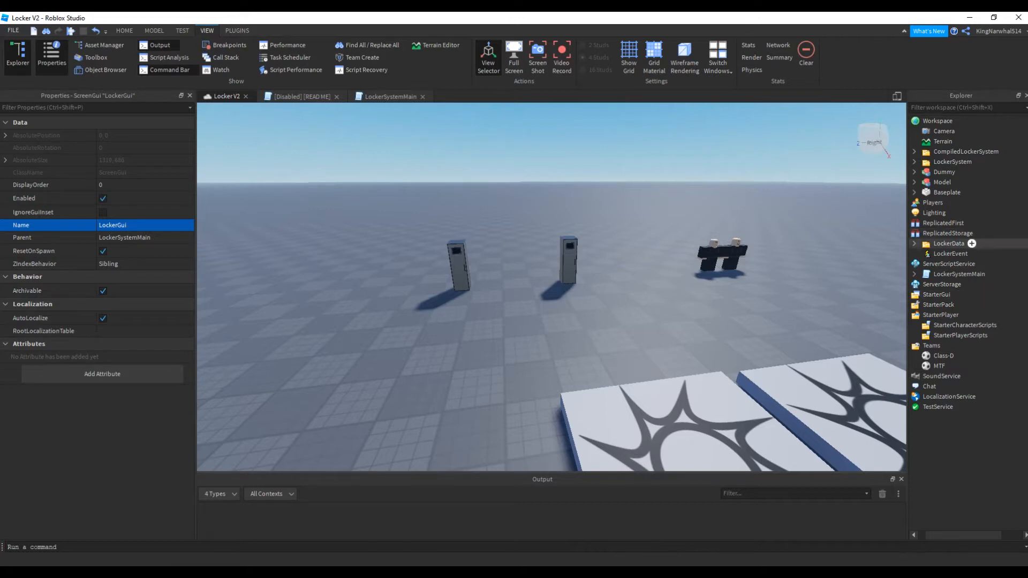
Expand LockerData's R15 BodyParts to examine the contents of the Watch folder under Arms and the Boonie folder under Head
{"action": "left_click", "coordinate": [915, 243]}
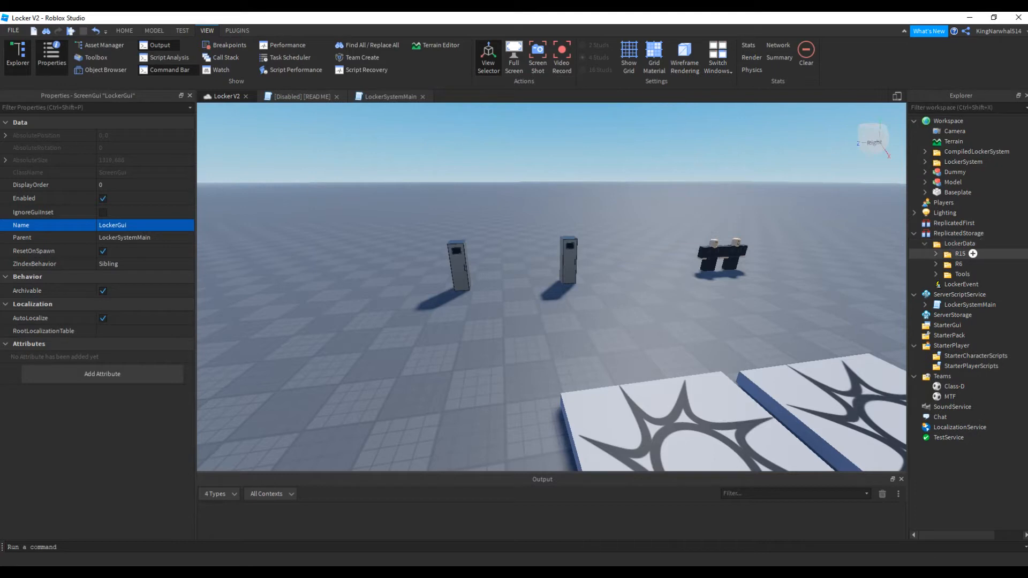
{"action": "left_click", "coordinate": [936, 254]}
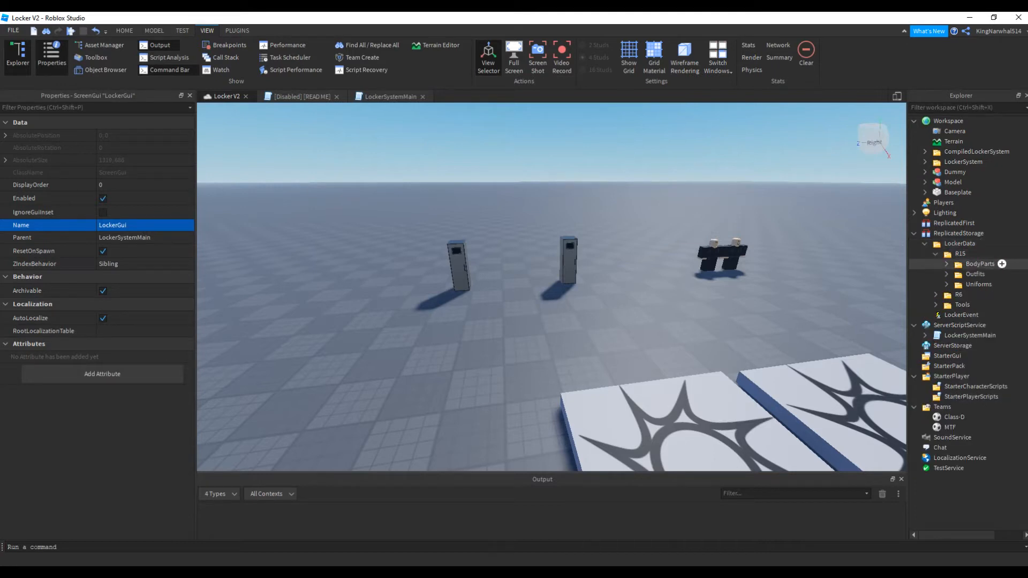
{"action": "left_click", "coordinate": [946, 264]}
{"action": "left_click", "coordinate": [958, 274]}
{"action": "left_click", "coordinate": [968, 284]}
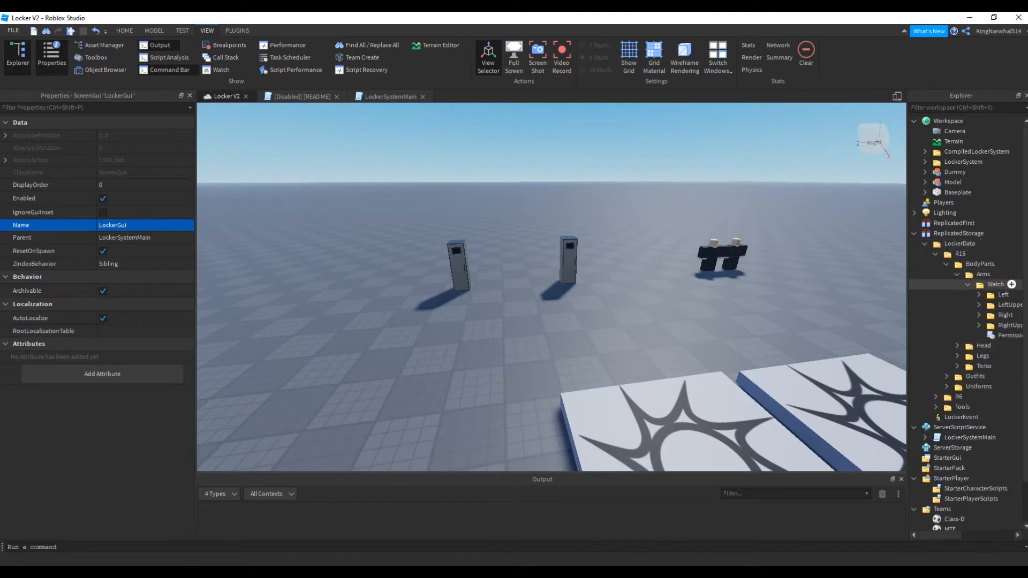
{"action": "left_click", "coordinate": [957, 346]}
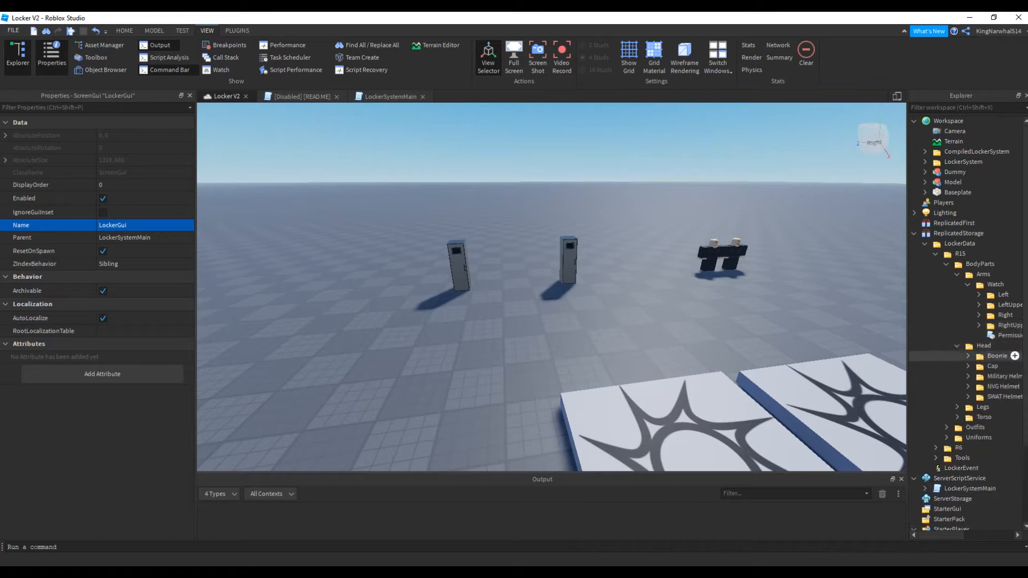
{"action": "left_click", "coordinate": [968, 356]}
{"action": "scroll", "coordinate": [968, 355], "scroll_direction": "down", "scroll_amount": 3}
{"action": "left_click_drag", "start_coordinate": [940, 535], "coordinate": [952, 535]}
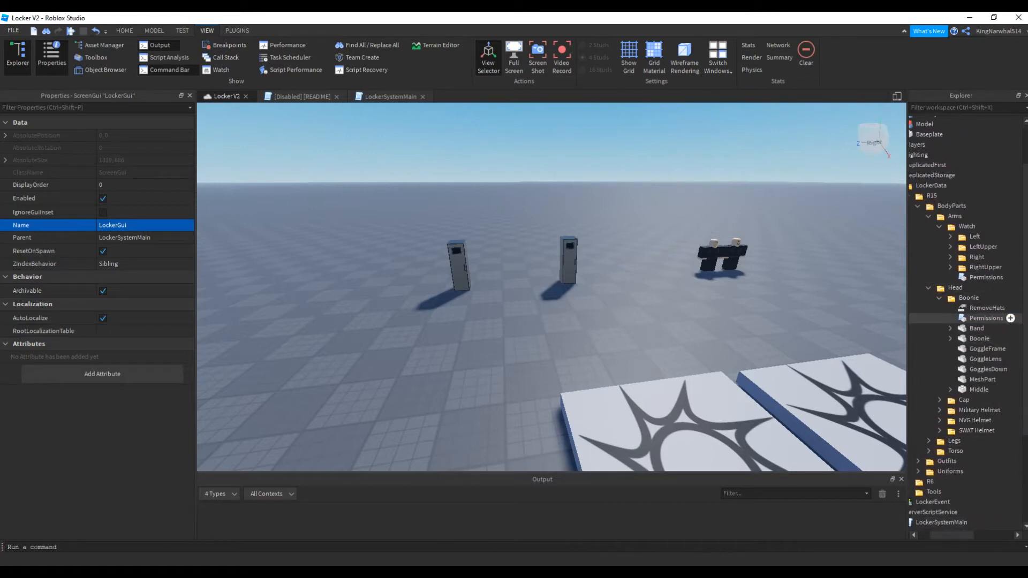
Open the Permissions module script in the Boonie folder for viewing
{"action": "left_click", "coordinate": [986, 318]}
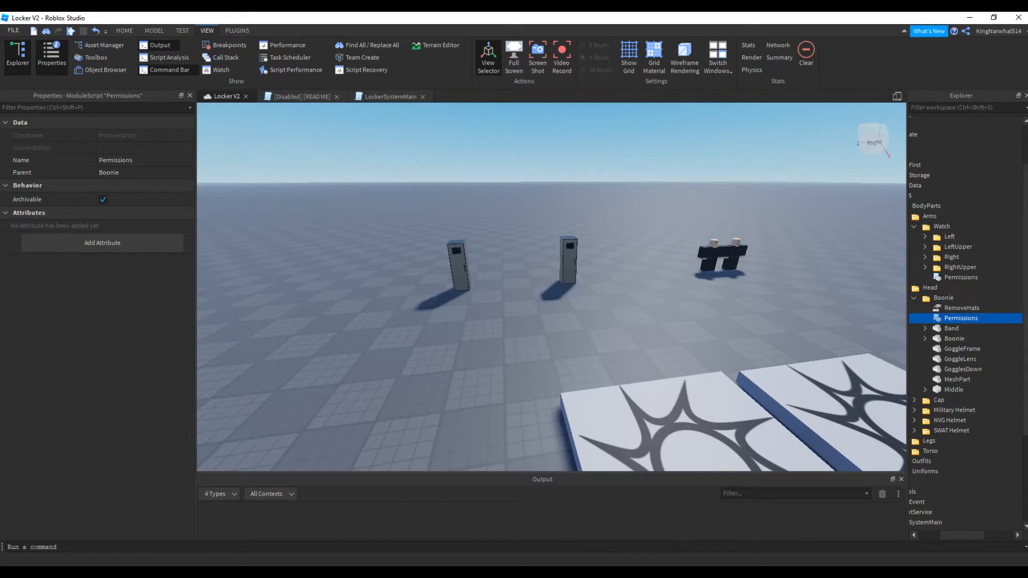
{"action": "double_click", "coordinate": [961, 318]}
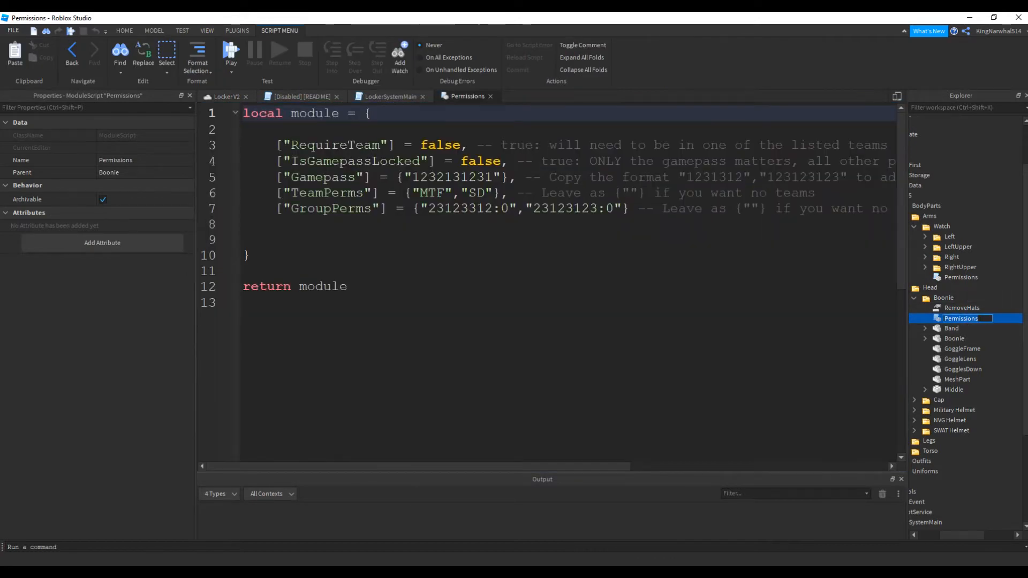
{"action": "left_click", "coordinate": [275, 239]}
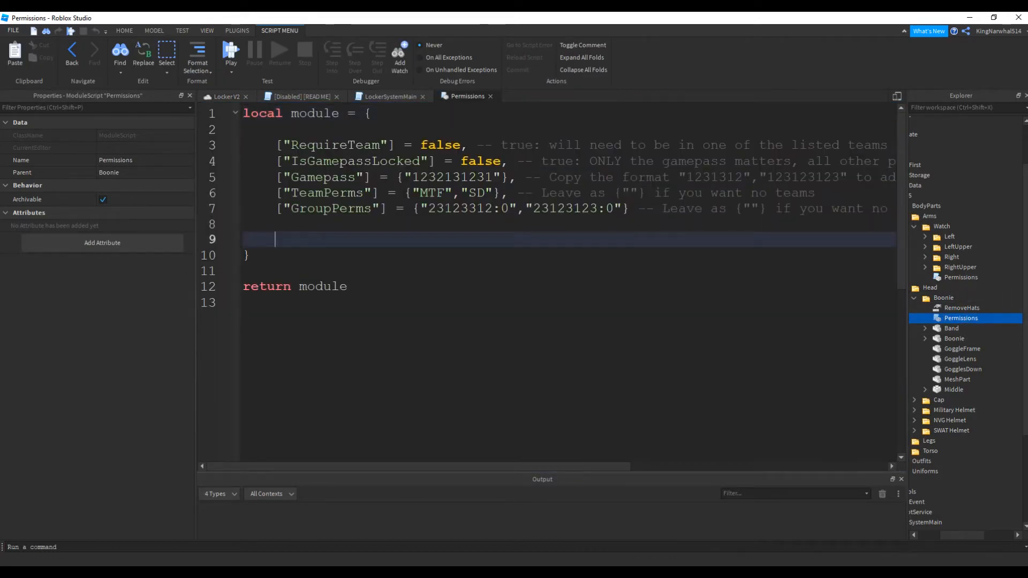
Examine the permission settings and their comments, including TeamPerms, GroupPerms, RequireTeam and IsGamepassLocked
{"action": "left_click_drag", "start_coordinate": [276, 145], "coordinate": [428, 209]}
{"action": "left_click", "coordinate": [275, 239]}
{"action": "mouse_move", "coordinate": [418, 466]}
{"action": "left_mouse_down"}
{"action": "mouse_move", "coordinate": [437, 467]}
{"action": "mouse_move", "coordinate": [426, 467]}
{"action": "left_mouse_up"}
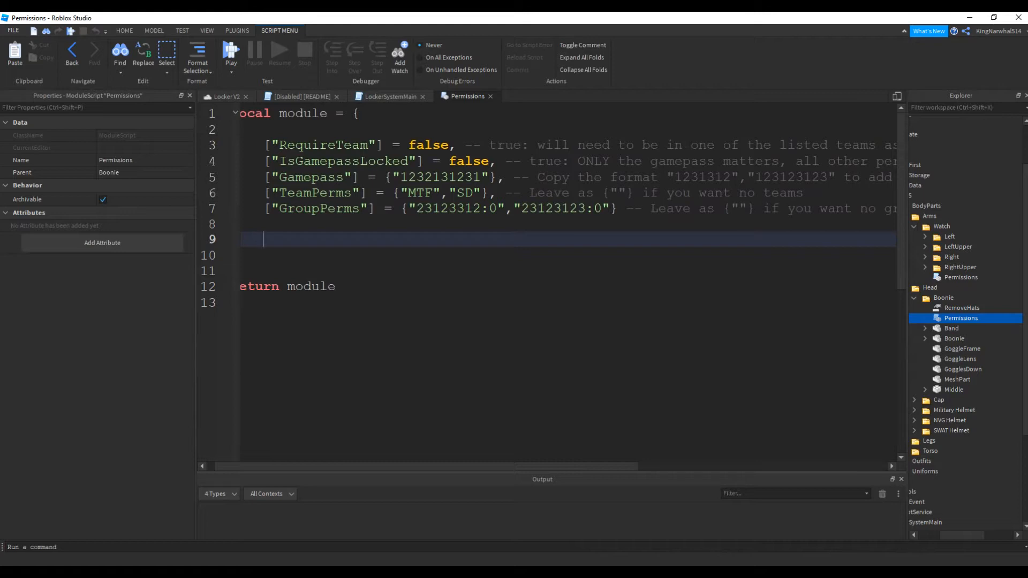
{"action": "left_click_drag", "start_coordinate": [278, 208], "coordinate": [335, 208]}
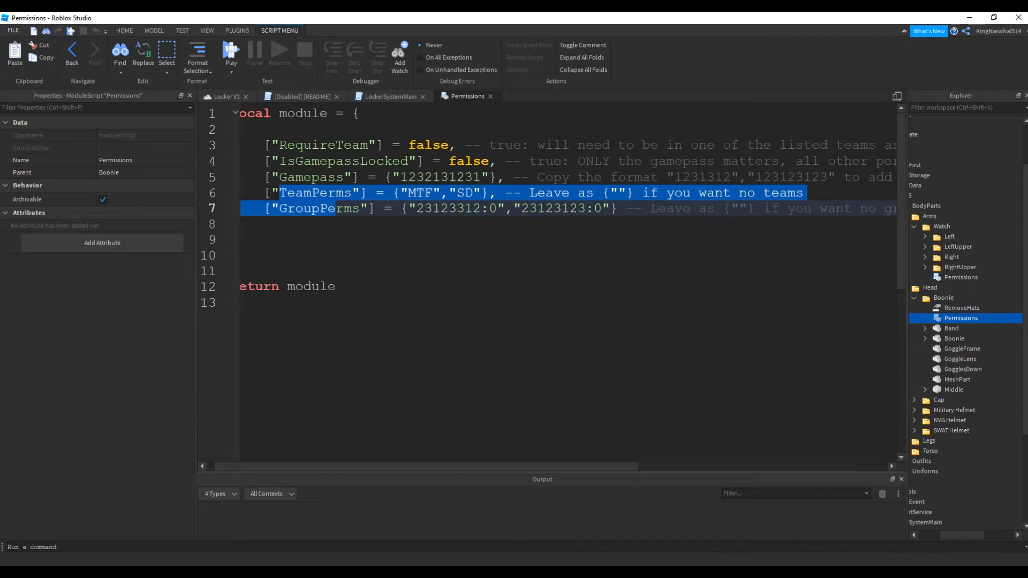
{"action": "double_click", "coordinate": [428, 145]}
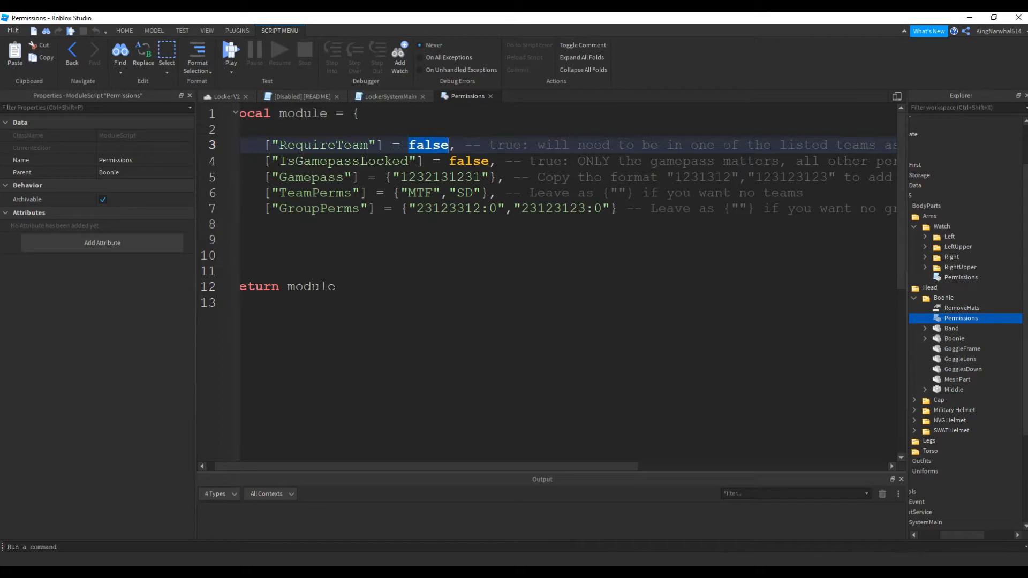
{"action": "double_click", "coordinate": [321, 162]}
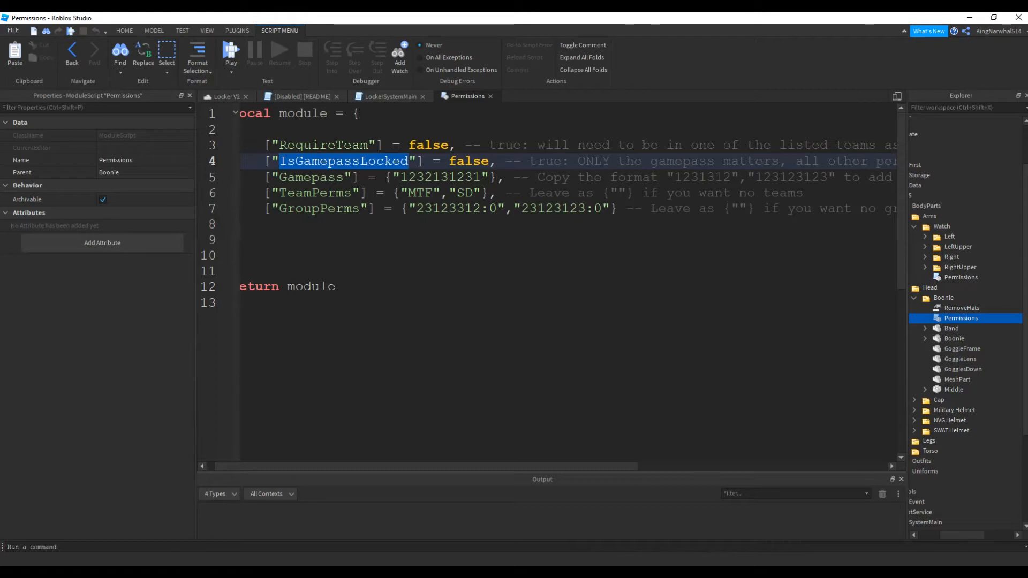
Examine the example values for Gamepass, TeamPerms, GroupPerms and IsGamepassLocked in the Permissions script
{"action": "double_click", "coordinate": [441, 177]}
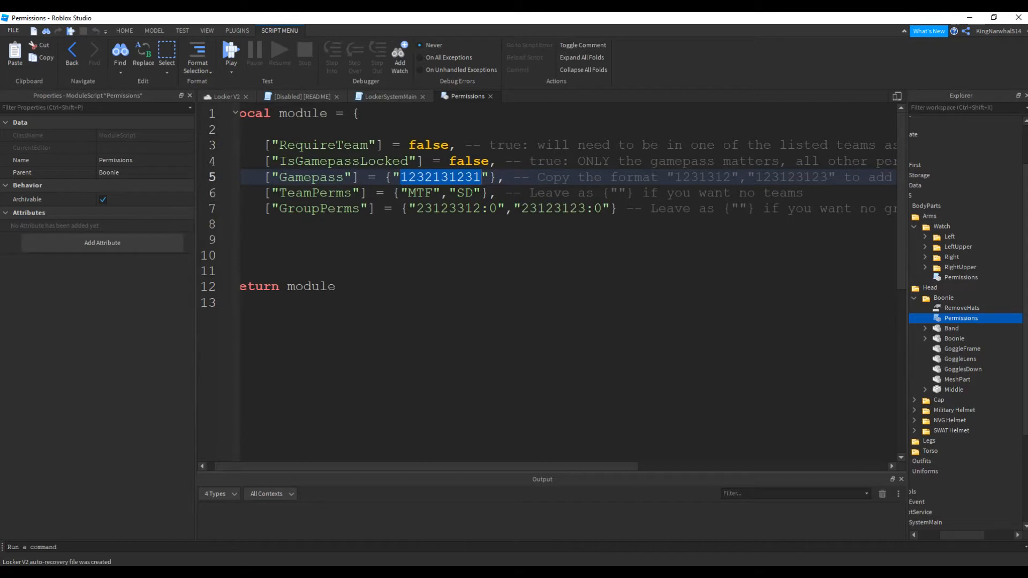
{"action": "double_click", "coordinate": [460, 193]}
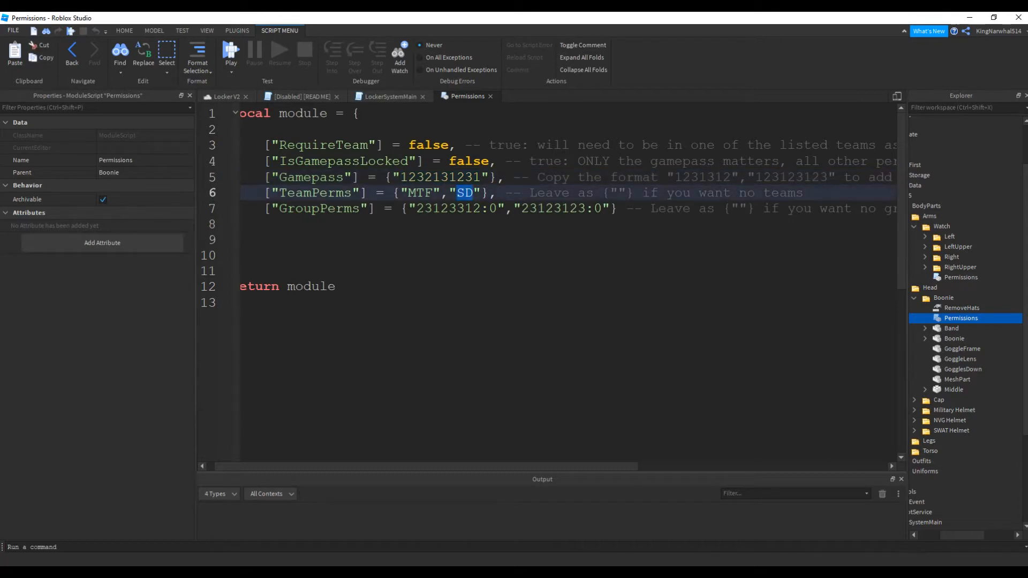
{"action": "double_click", "coordinate": [449, 209]}
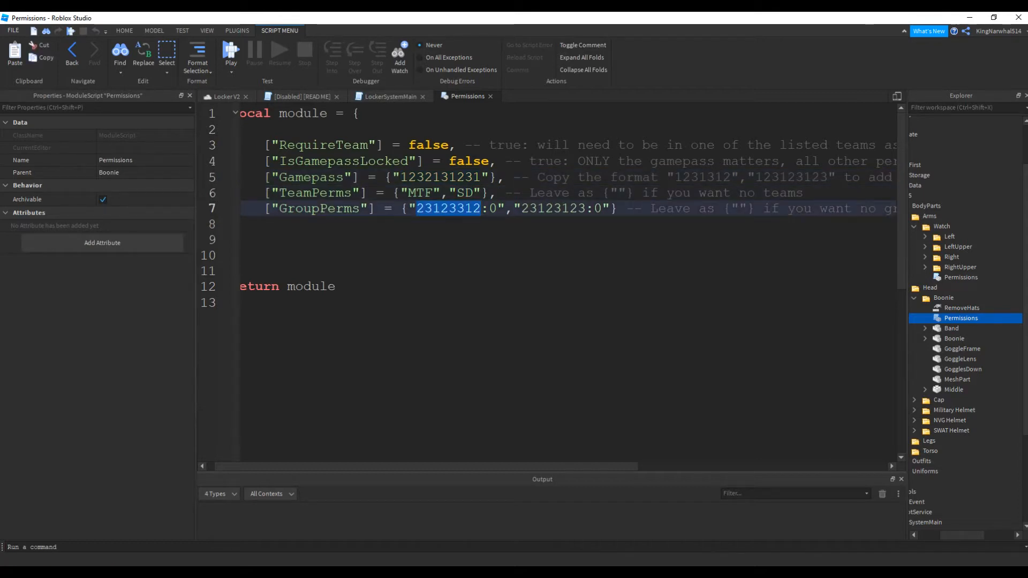
{"action": "double_click", "coordinate": [441, 178]}
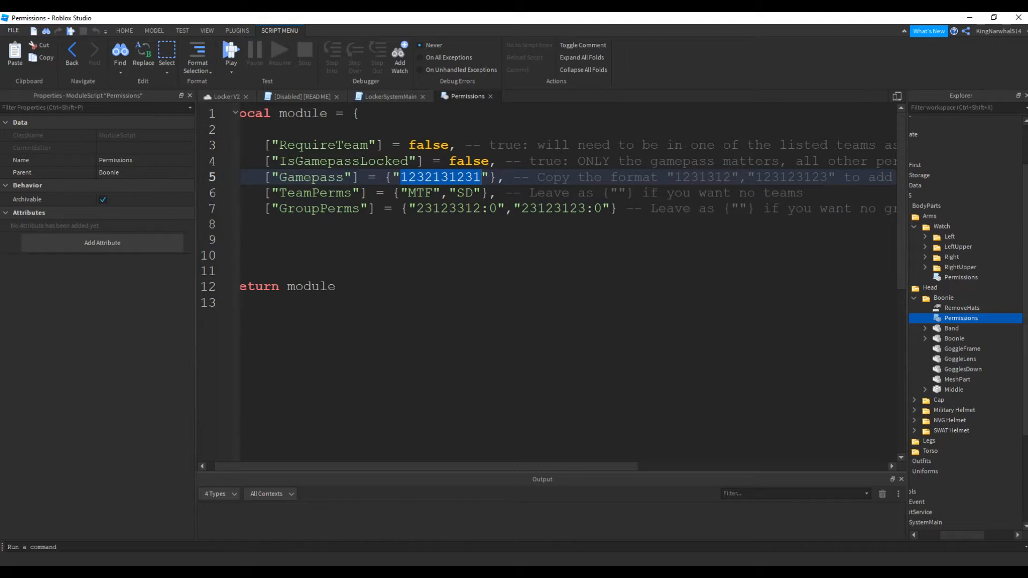
{"action": "left_click_drag", "start_coordinate": [449, 161], "coordinate": [489, 161]}
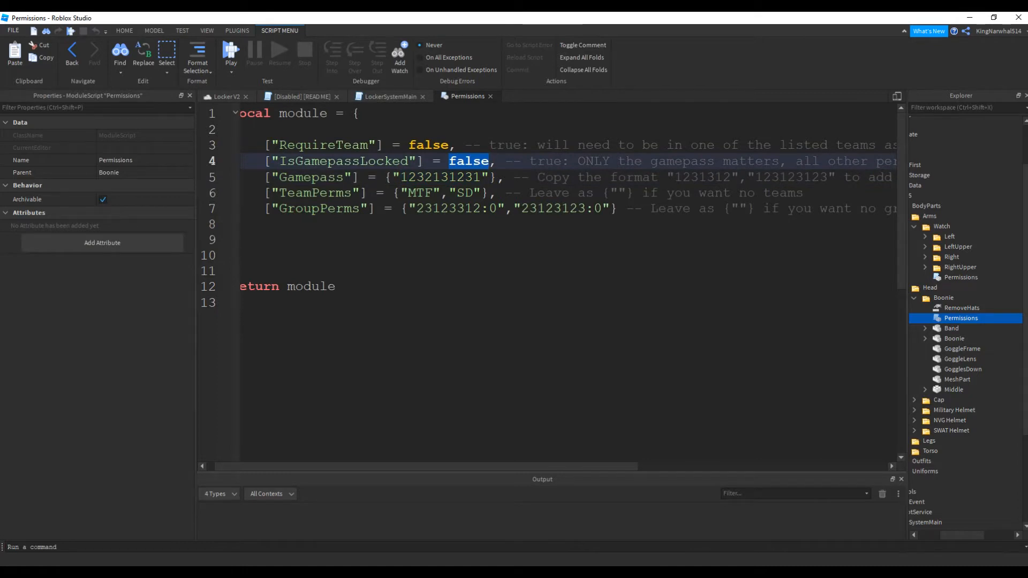
Add "236123127" and "12323" as further entries in the Gamepass list of the Permissions script
{"action": "double_click", "coordinate": [300, 178]}
{"action": "double_click", "coordinate": [441, 177]}
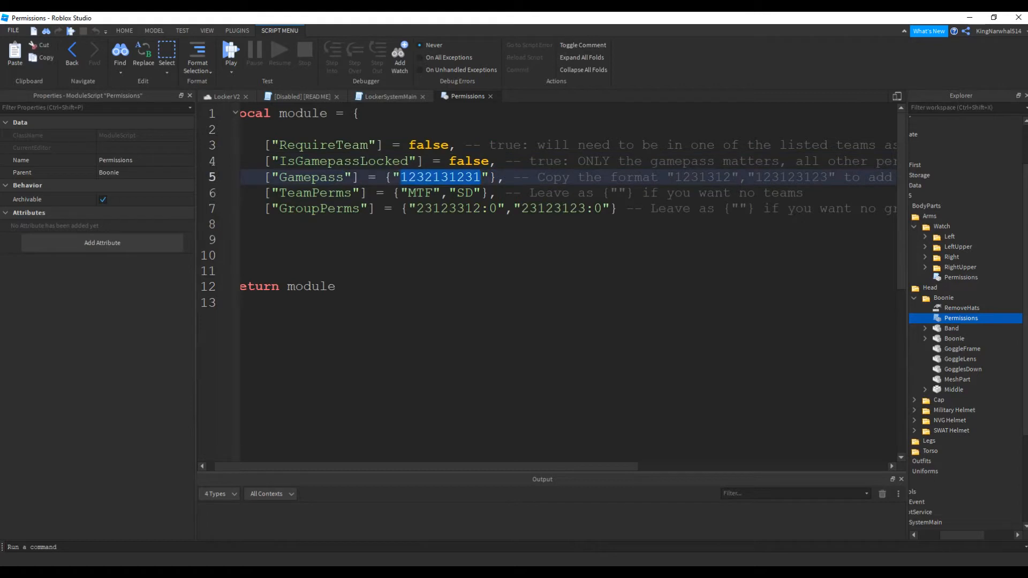
{"action": "left_click", "coordinate": [490, 178]}
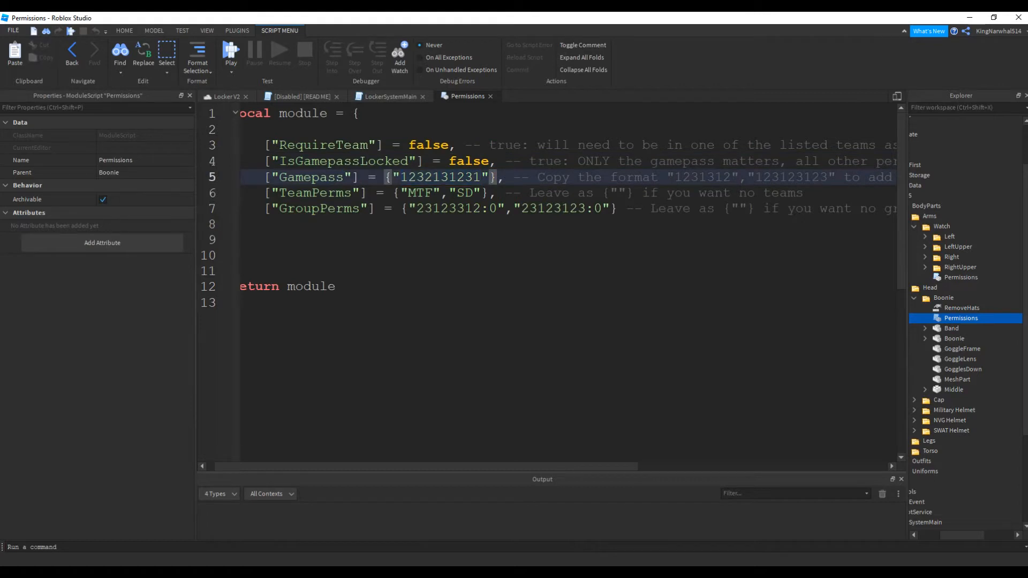
{"action": "type", "text": ",\"\""}
{"action": "type", "text": "236123127"}
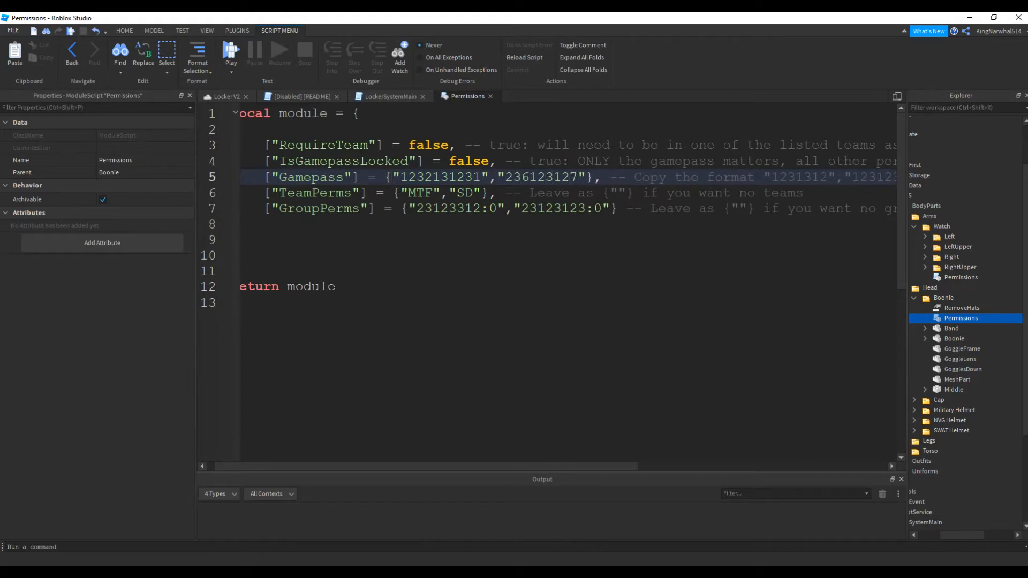
{"action": "key", "text": "Right"}
{"action": "type", "text": ",\"12323\""}
{"action": "key", "text": "Down"}
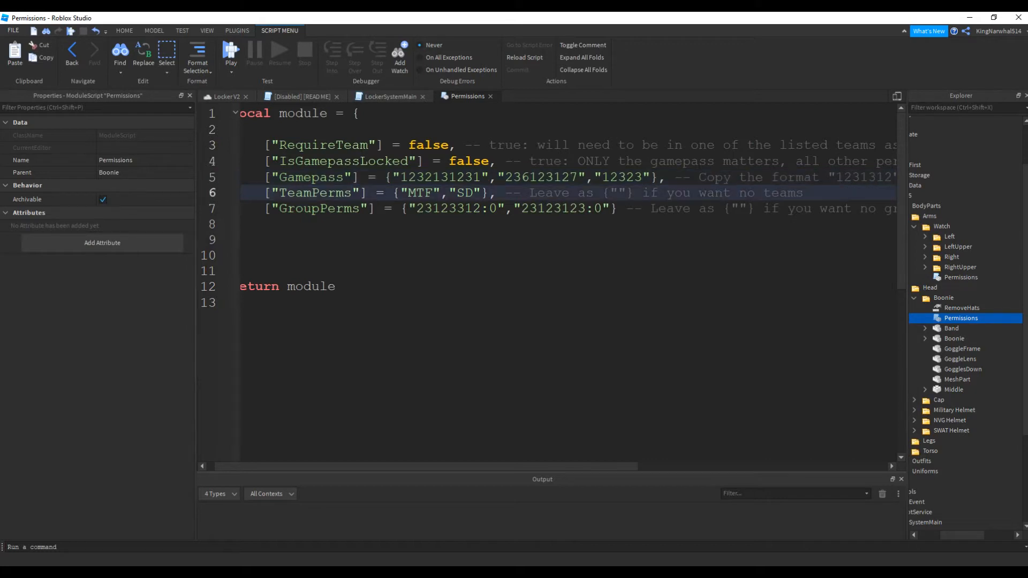
Add "Science Department" as another team at the end of the TeamPerms list
{"action": "double_click", "coordinate": [316, 193]}
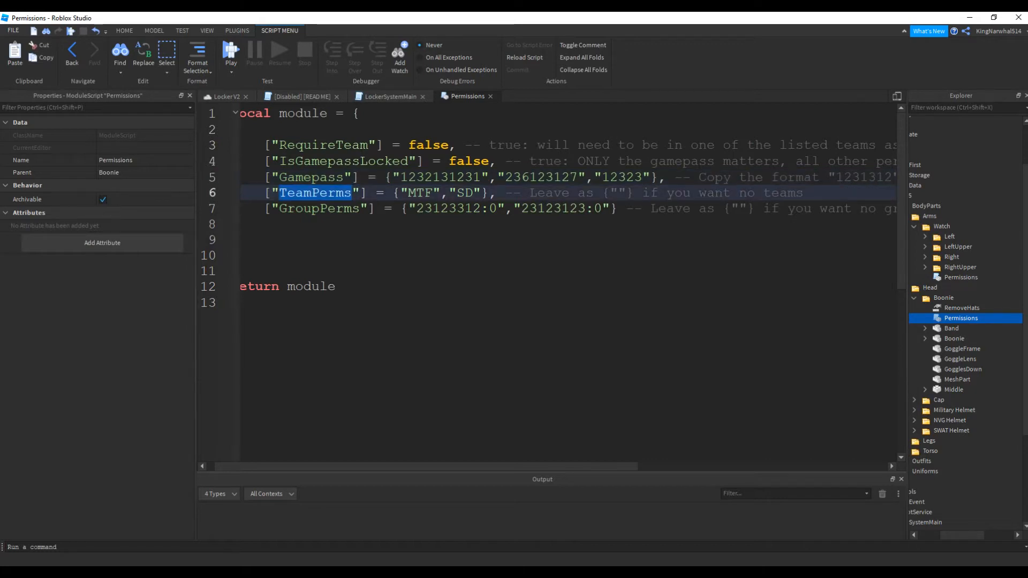
{"action": "left_click", "coordinate": [482, 193]}
{"action": "type", "text": ",\"M"}
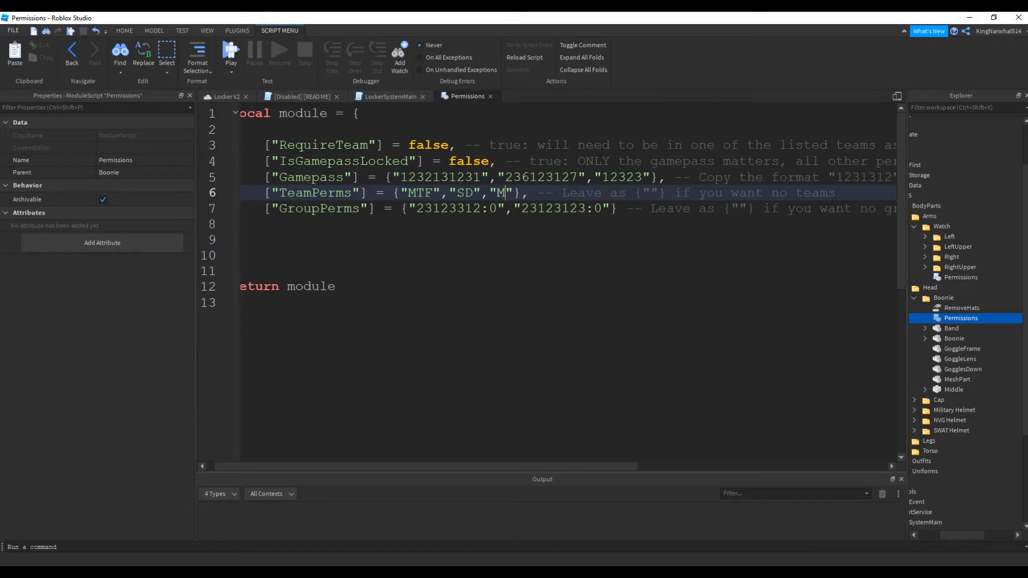
{"action": "key", "text": "BackSpace"}
{"action": "type", "text": "Science Department"}
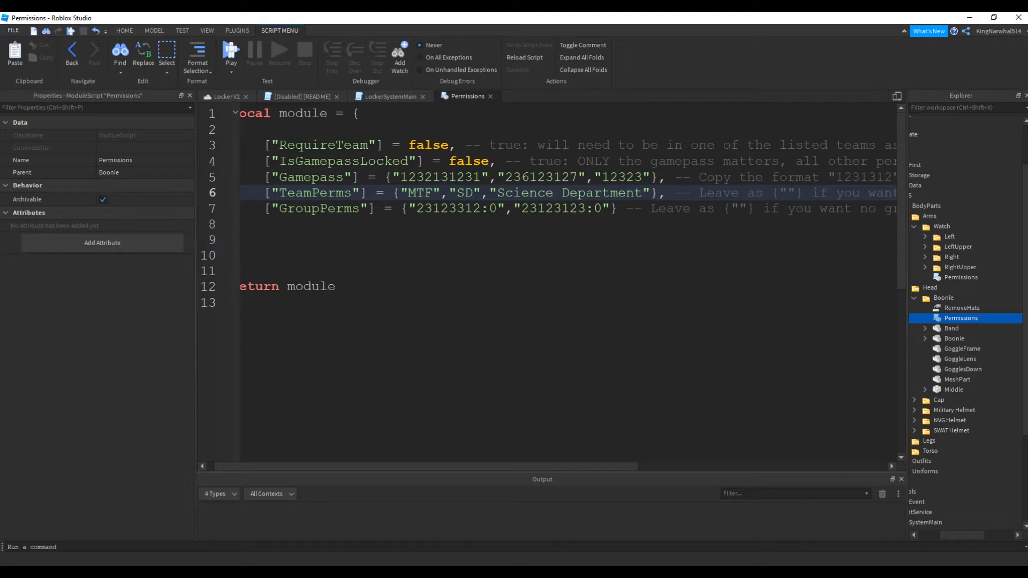
Remove the "SD" entry from the TeamPerms list and the "12323" entry from the Gamepass list
{"action": "left_click_drag", "start_coordinate": [481, 193], "coordinate": [449, 194]}
{"action": "key", "text": "BackSpace"}
{"action": "key", "text": "BackSpace"}
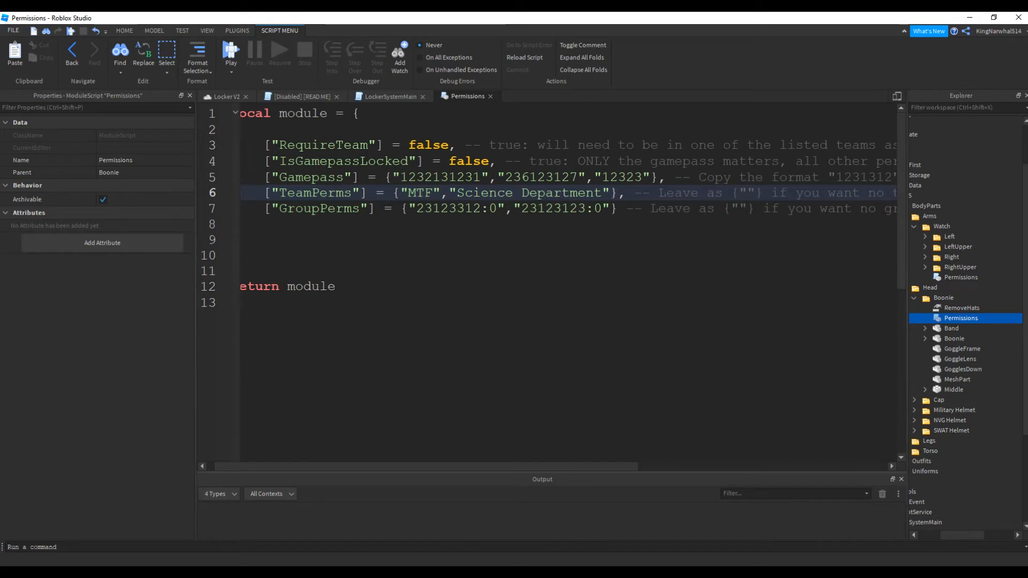
{"action": "left_click_drag", "start_coordinate": [650, 178], "coordinate": [586, 177]}
{"action": "key", "text": "BackSpace"}
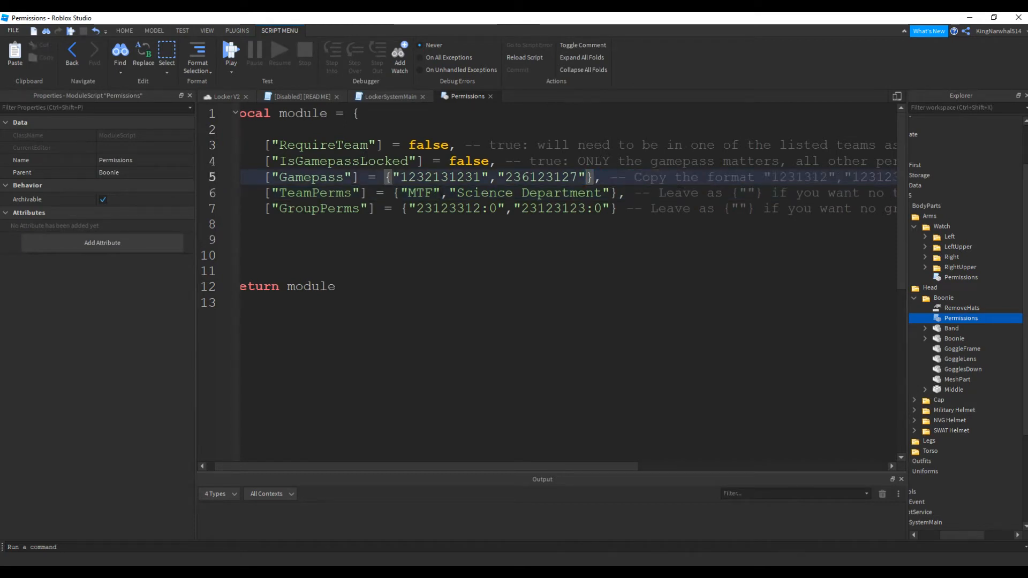
Add "1232131:50" to the end of the GroupPerms list and close the Permissions script
{"action": "double_click", "coordinate": [320, 209]}
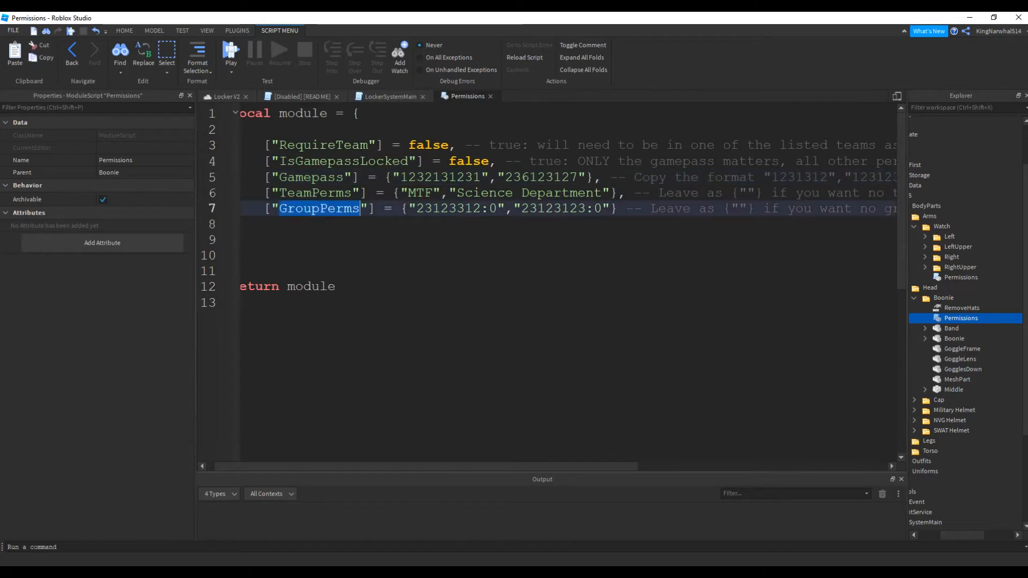
{"action": "double_click", "coordinate": [448, 209]}
{"action": "left_click", "coordinate": [610, 209]}
{"action": "type", "text": ","}
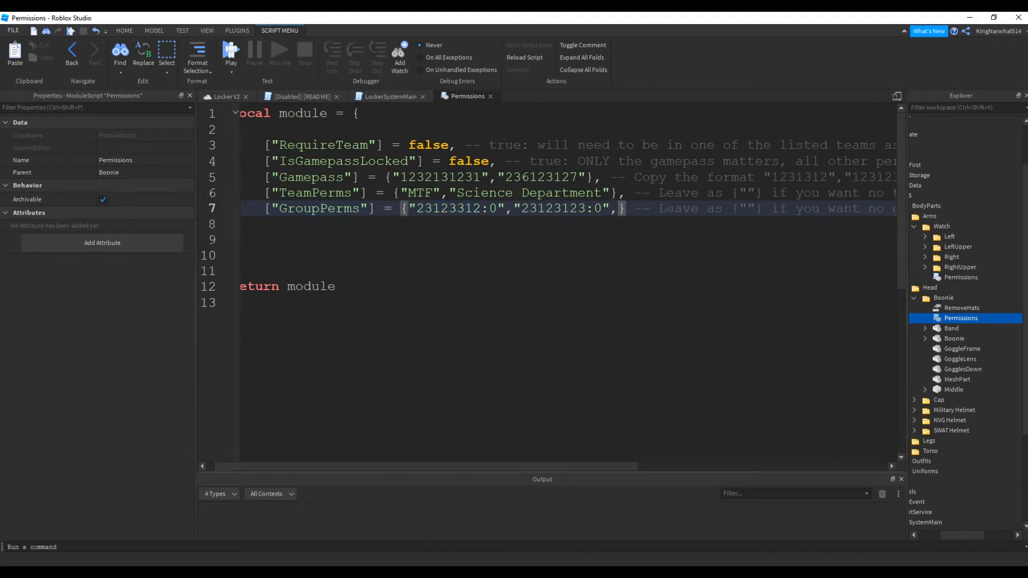
{"action": "type", "text": "\""}
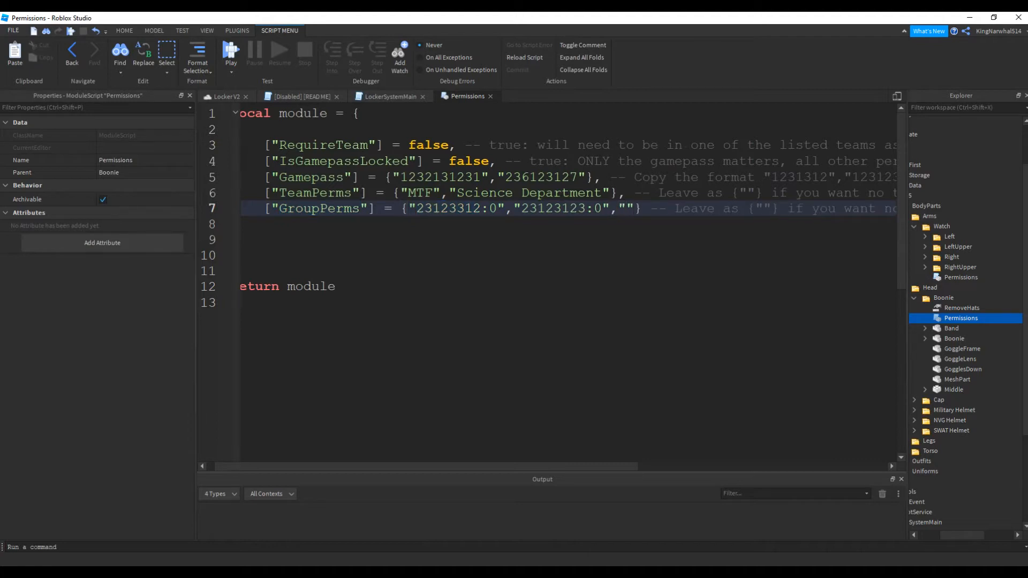
{"action": "type", "text": "1232131"}
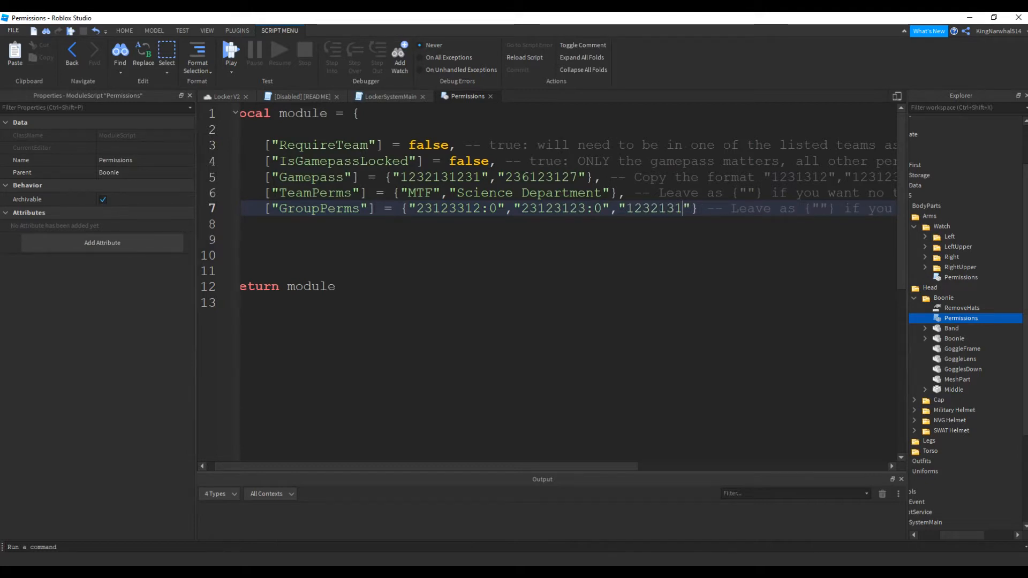
{"action": "type", "text": ":"}
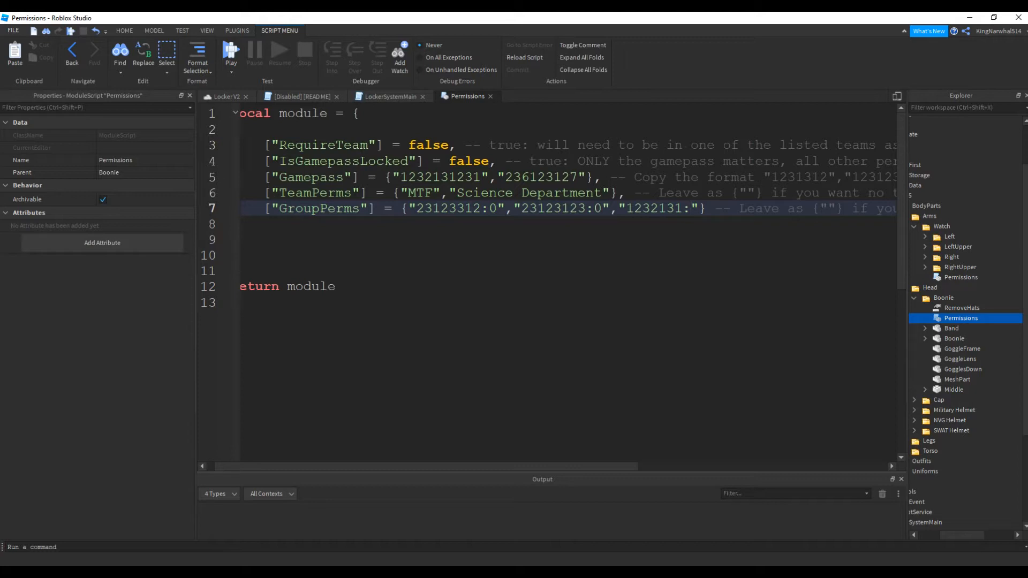
{"action": "type", "text": "50"}
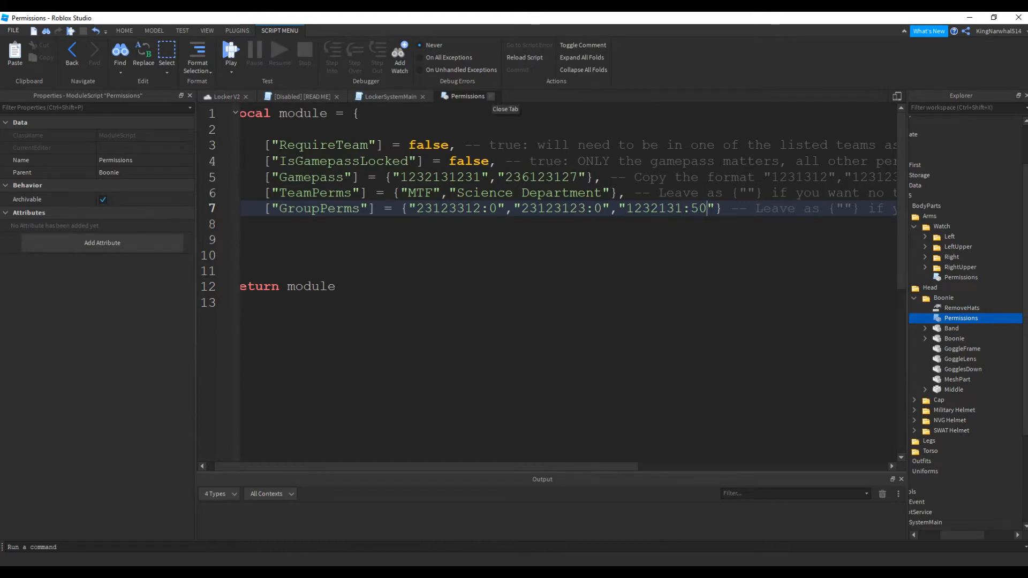
{"action": "left_click", "coordinate": [490, 96]}
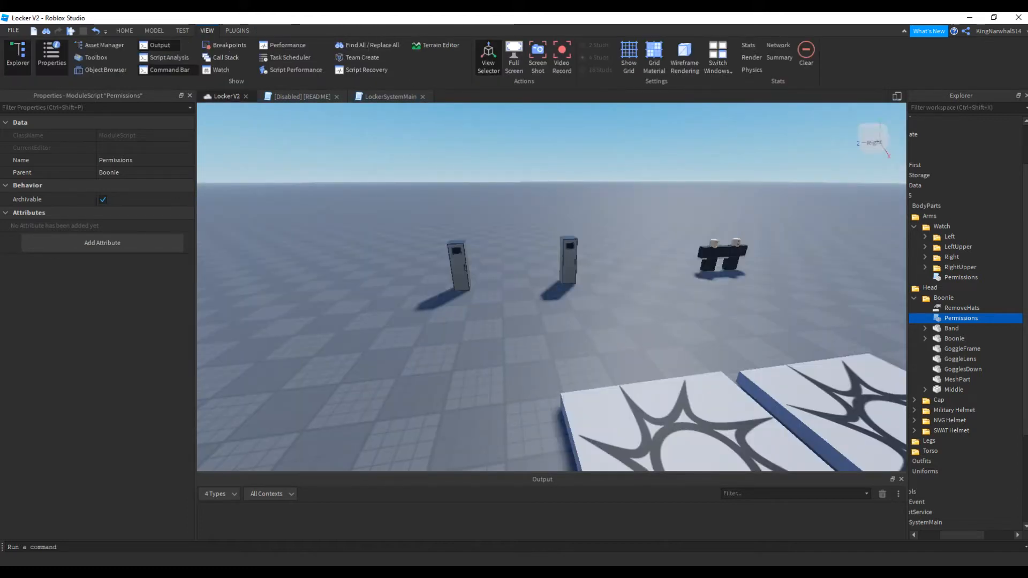
Collapse the Boonie, Head and Arms folders under R15 BodyParts and expand the Torso folder
{"action": "right_click_drag", "start_coordinate": [557, 278], "coordinate": [593, 268]}
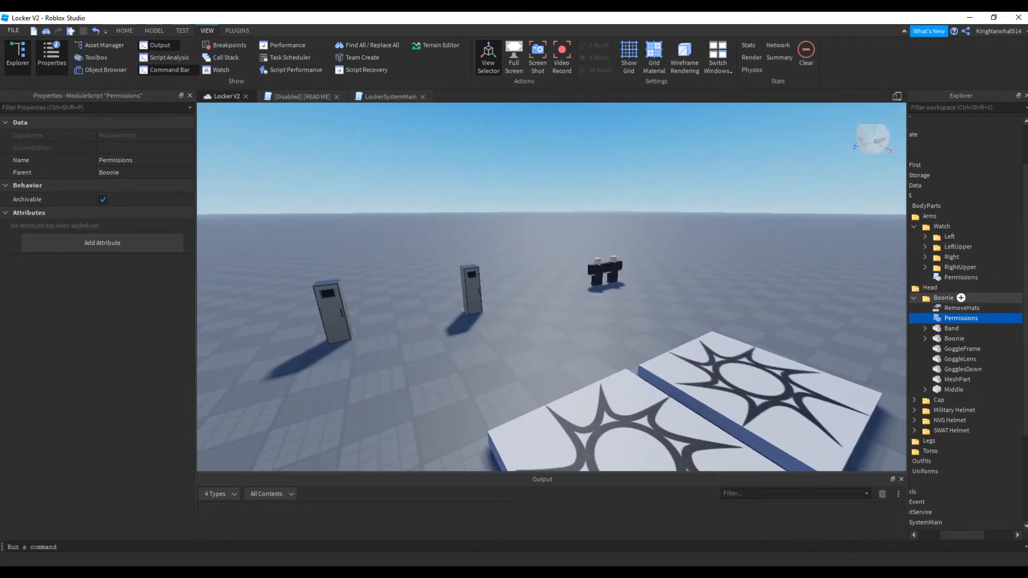
{"action": "left_click", "coordinate": [955, 297]}
{"action": "left_click", "coordinate": [924, 298]}
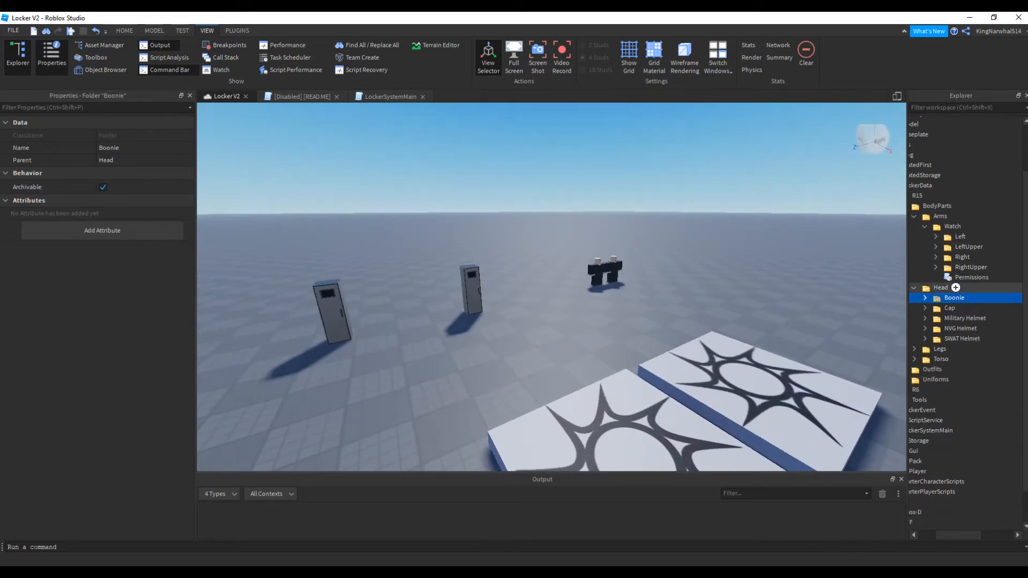
{"action": "left_click", "coordinate": [914, 287]}
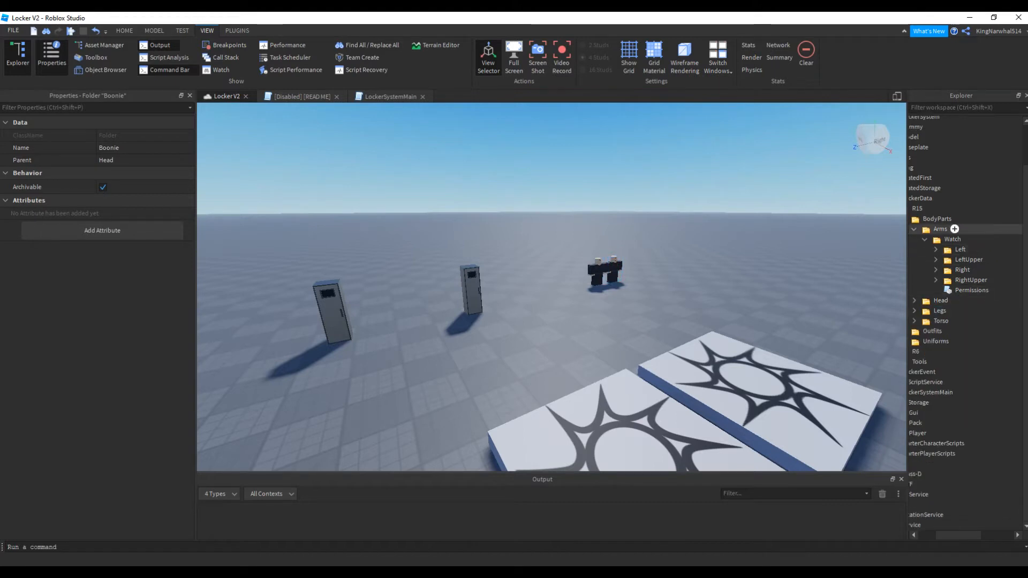
{"action": "left_click", "coordinate": [925, 227]}
{"action": "left_click", "coordinate": [914, 275]}
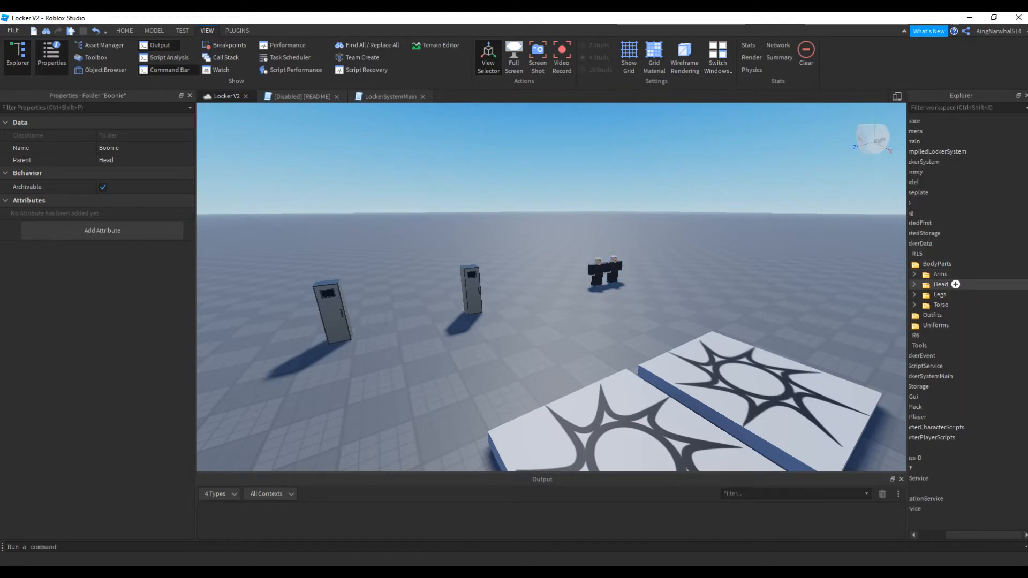
{"action": "left_click", "coordinate": [914, 305]}
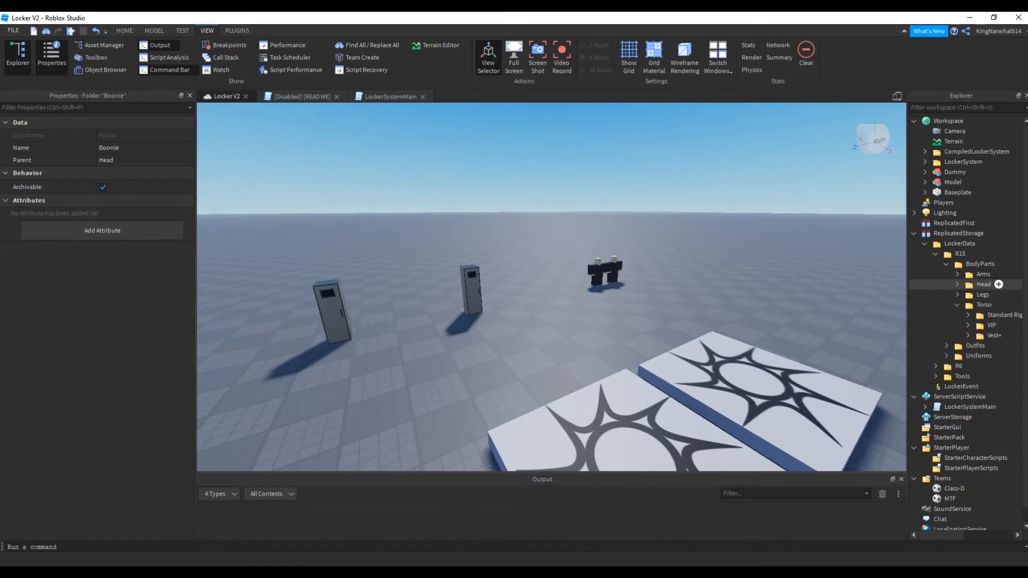
Duplicate the VIP folder inside Torso and rename the copy as Brick
{"action": "key", "text": "w"}
{"action": "right_click_drag", "start_coordinate": [551, 287], "coordinate": [568, 262]}
{"action": "key", "text": "w"}
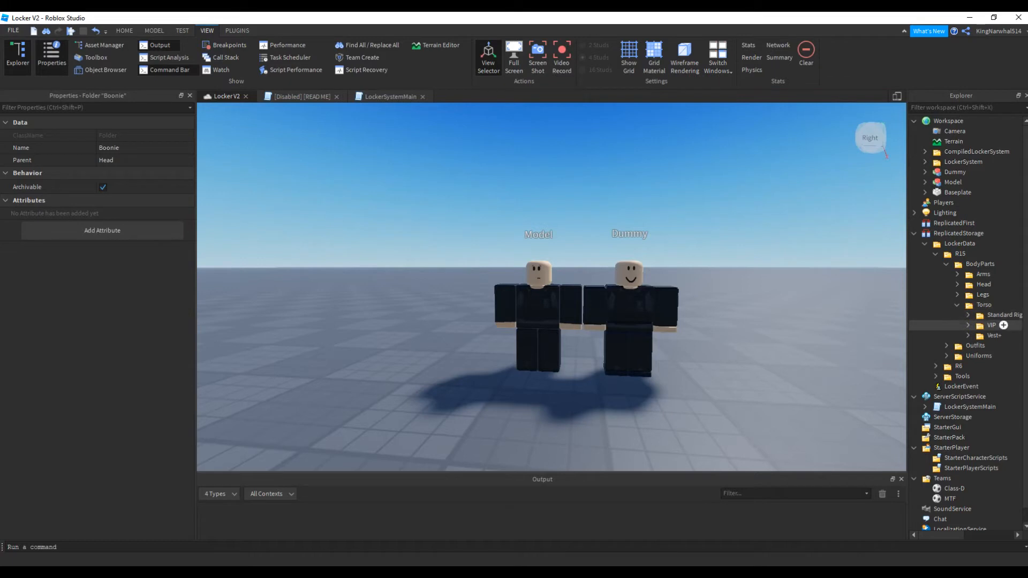
{"action": "left_click", "coordinate": [991, 325]}
{"action": "key", "text": "ctrl+d"}
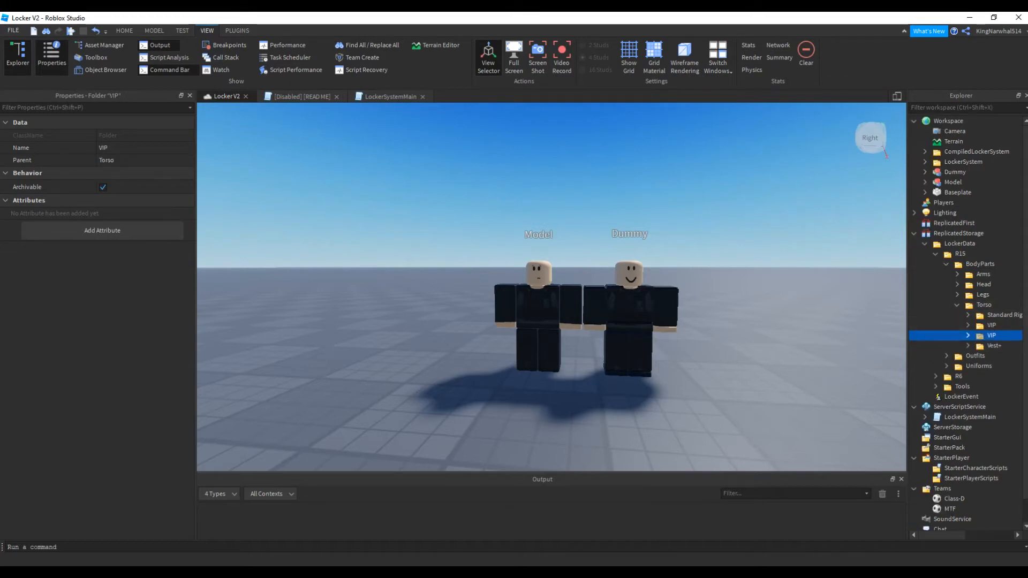
{"action": "left_click", "coordinate": [103, 147]}
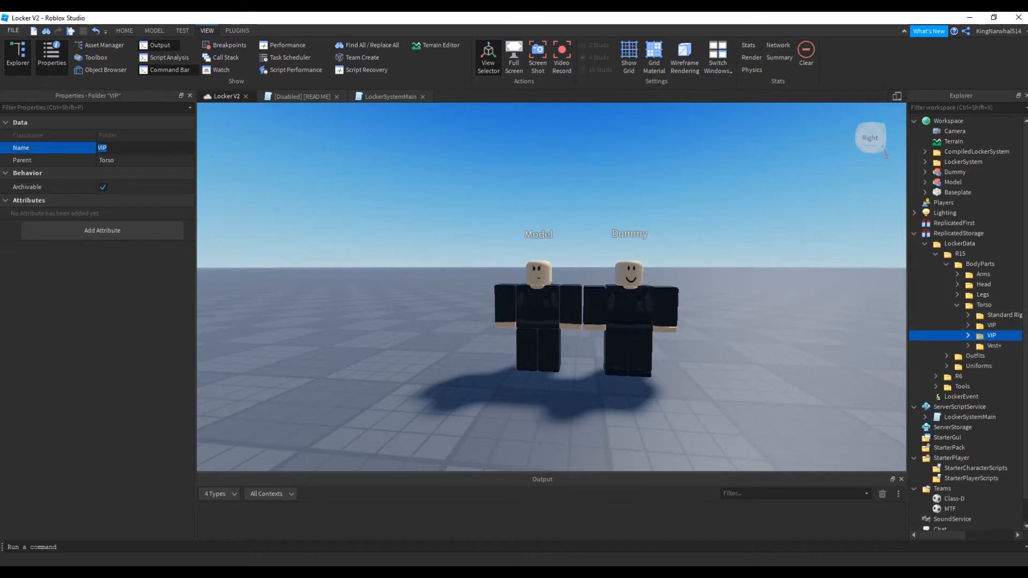
{"action": "type", "text": "Brick"}
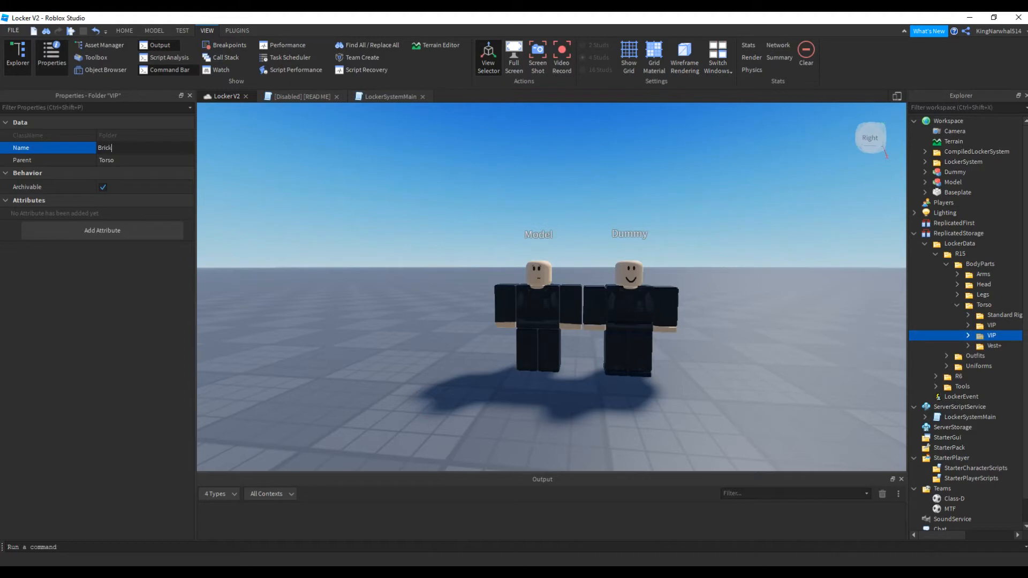
{"action": "key", "text": "Return"}
Expand the Brick folder to view its contents and select its Lower subfolder
{"action": "left_click", "coordinate": [968, 336]}
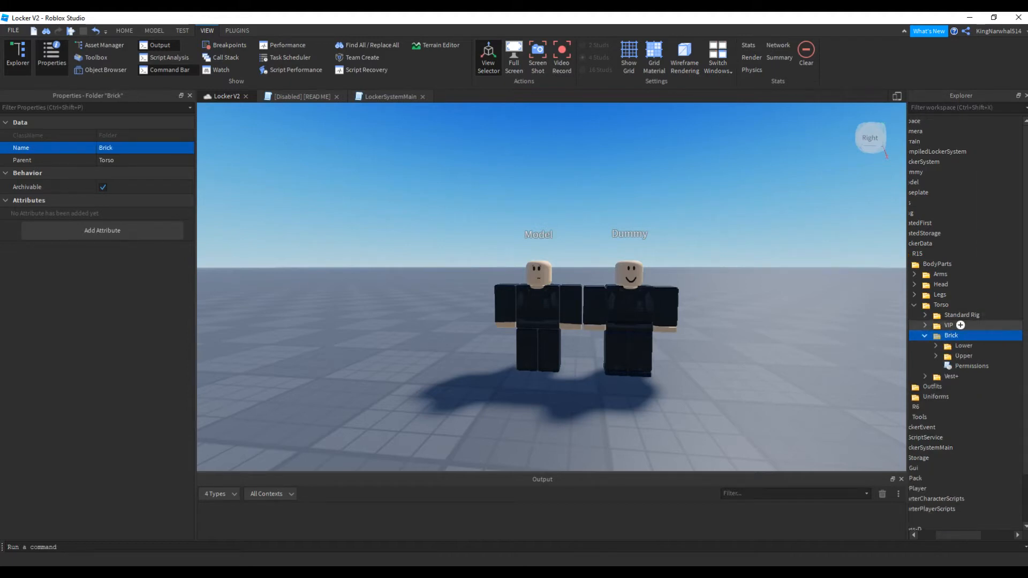
{"action": "scroll", "coordinate": [967, 325], "scroll_direction": "down", "scroll_amount": 1}
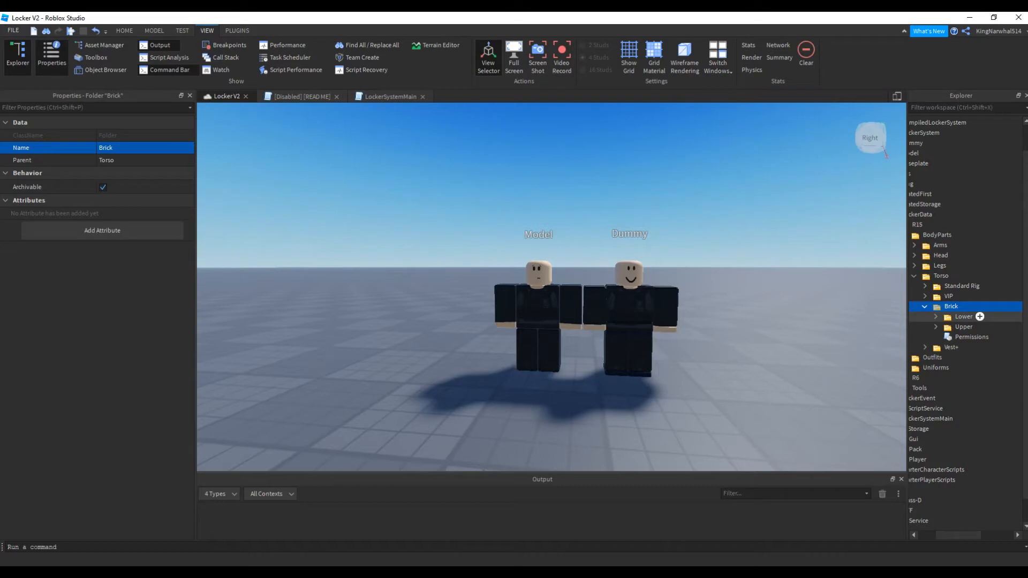
{"action": "left_click", "coordinate": [963, 316]}
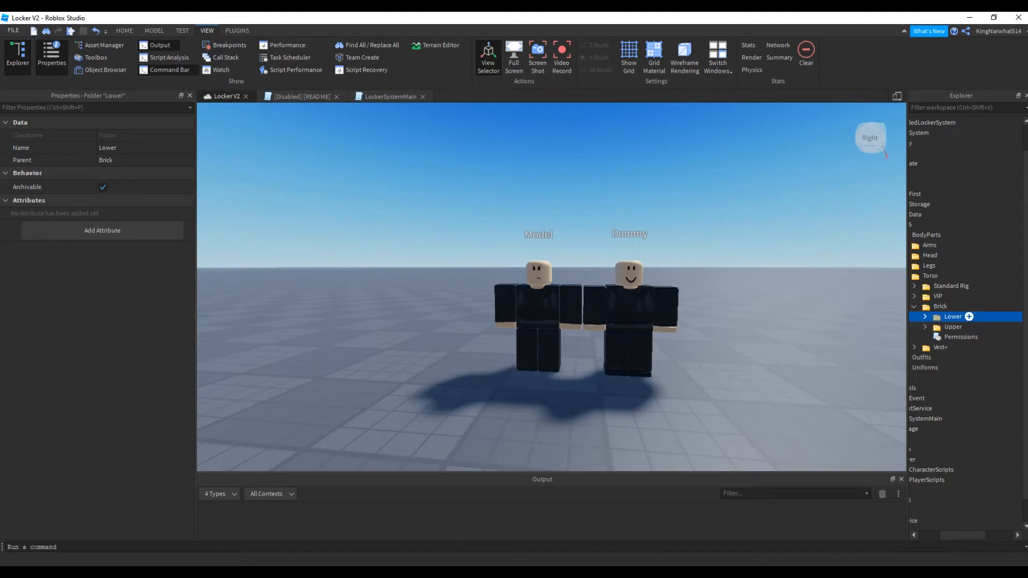
Inspect the Dummy character's torso up close and select its HumanoidRootPart
{"action": "scroll", "coordinate": [573, 230], "scroll_direction": "up", "scroll_amount": 2}
{"action": "right_click_drag", "start_coordinate": [573, 230], "coordinate": [581, 263]}
{"action": "scroll", "coordinate": [573, 231], "scroll_direction": "up", "scroll_amount": 1}
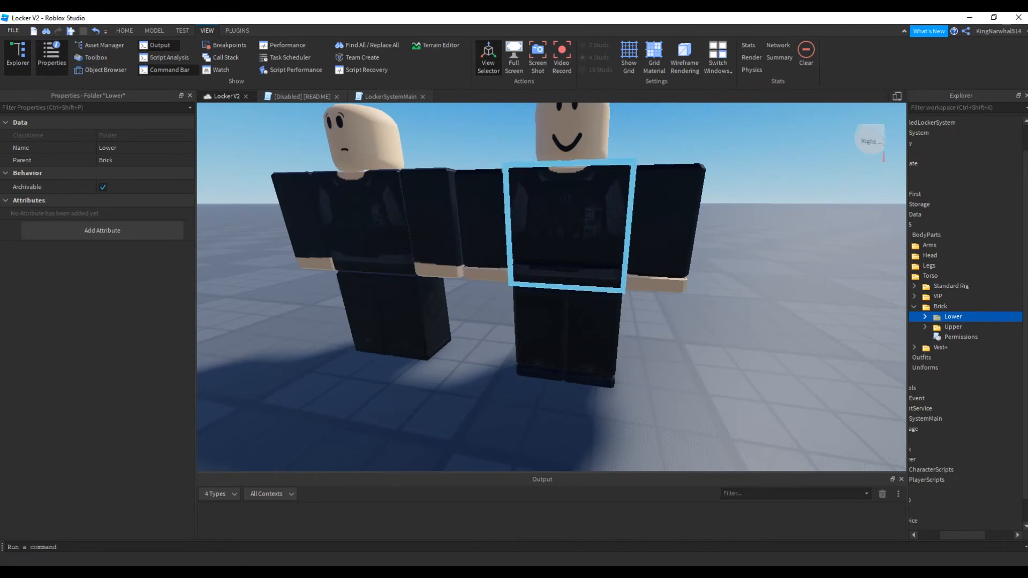
{"action": "scroll", "coordinate": [573, 241], "scroll_direction": "up", "scroll_amount": 4}
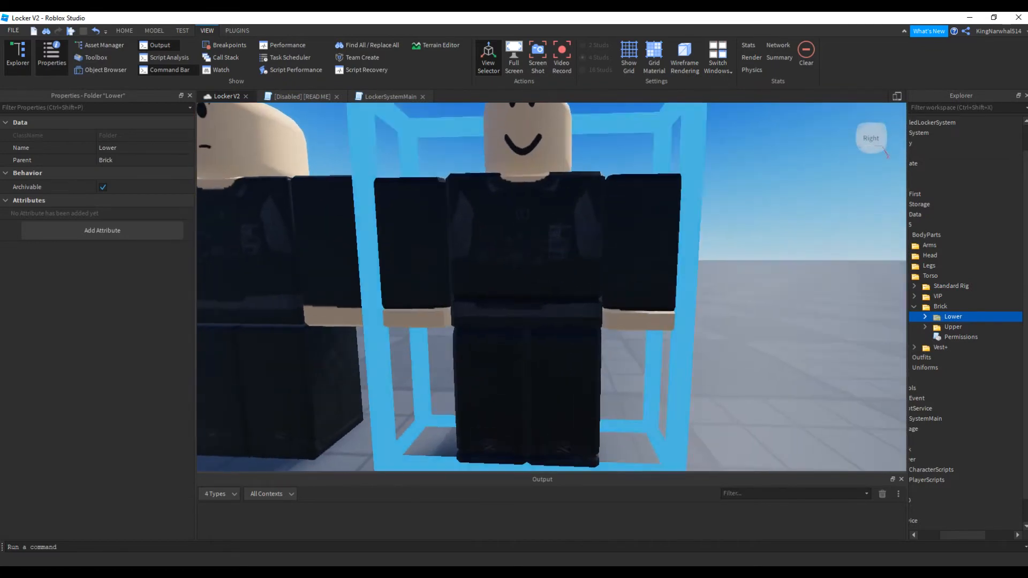
{"action": "left_click", "coordinate": [536, 252], "text": "alt"}
{"action": "left_click", "coordinate": [557, 356], "text": "alt"}
{"action": "left_click", "coordinate": [541, 284], "text": "alt"}
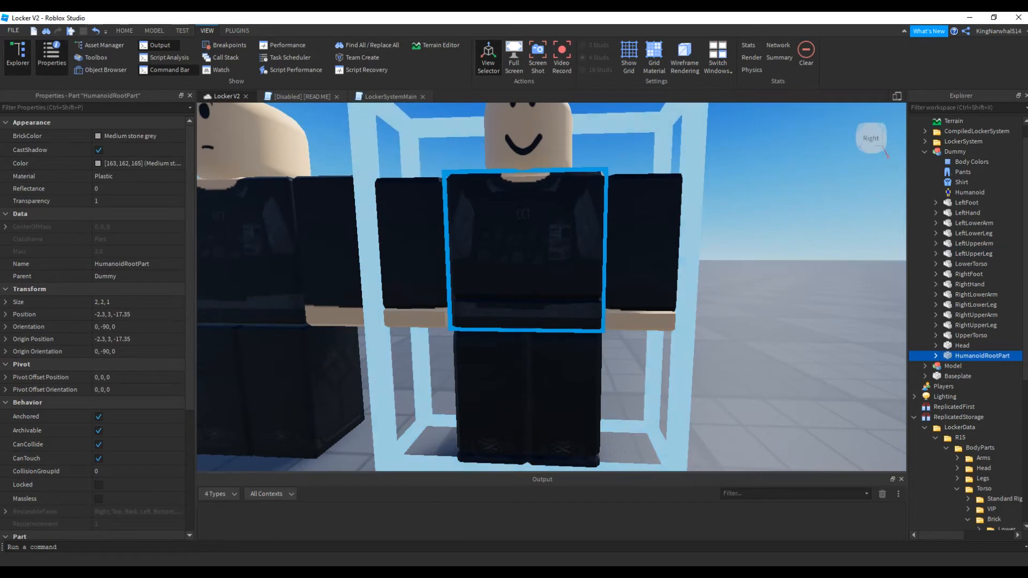
Delete the Dummy's HumanoidRootPart and check which parts make up the torso by selecting LowerTorso and UpperTorso
{"action": "key", "text": "Delete"}
{"action": "left_click", "coordinate": [526, 316], "text": "alt"}
{"action": "mouse_move", "coordinate": [526, 316]}
{"action": "right_mouse_down"}
{"action": "mouse_move", "coordinate": [532, 307]}
{"action": "mouse_move", "coordinate": [517, 342]}
{"action": "mouse_move", "coordinate": [523, 311]}
{"action": "right_mouse_up"}
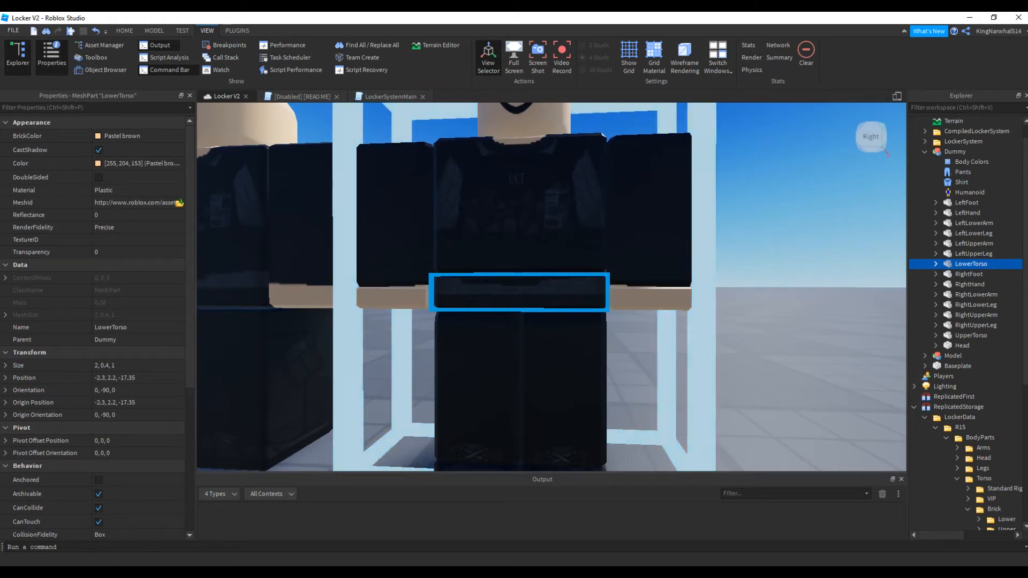
{"action": "scroll", "coordinate": [995, 325], "scroll_direction": "down", "scroll_amount": 4}
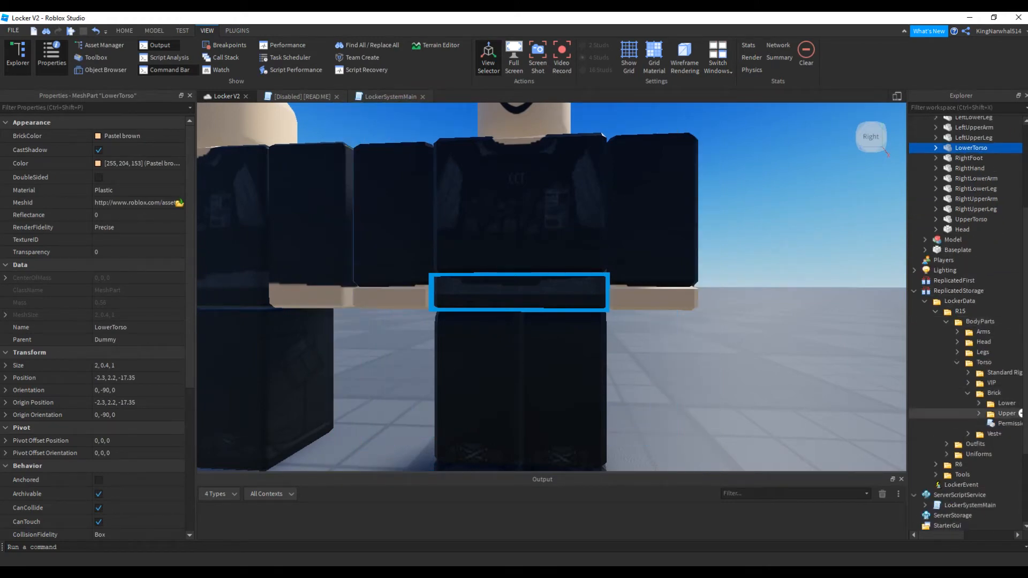
{"action": "left_click", "coordinate": [953, 413]}
{"action": "mouse_move", "coordinate": [511, 209]}
{"action": "right_mouse_down"}
{"action": "mouse_move", "coordinate": [514, 222]}
{"action": "mouse_move", "coordinate": [506, 201]}
{"action": "mouse_move", "coordinate": [519, 202]}
{"action": "right_mouse_up"}
{"action": "left_click", "coordinate": [511, 206], "text": "alt"}
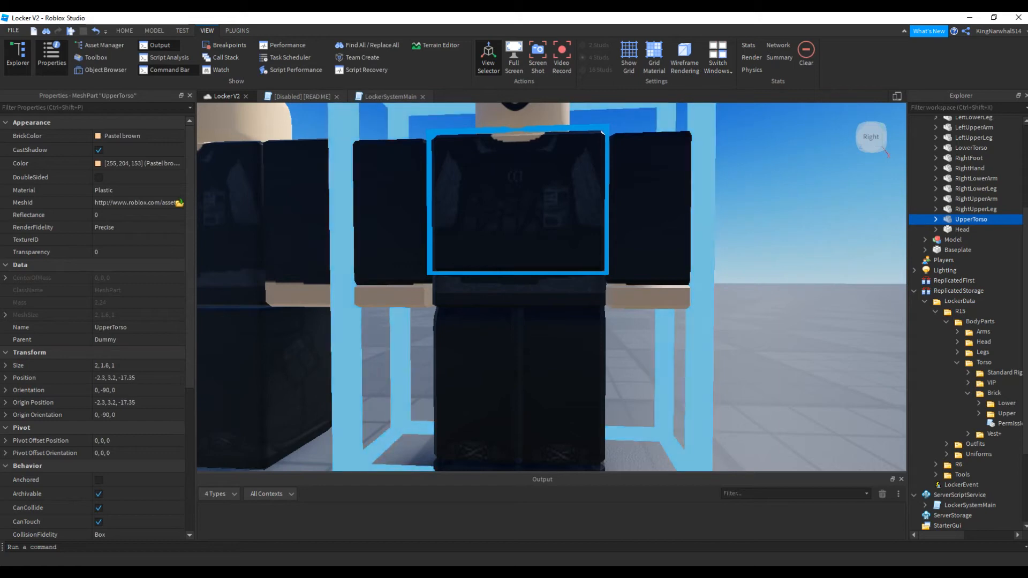
{"action": "scroll", "coordinate": [996, 323], "scroll_direction": "down", "scroll_amount": 1}
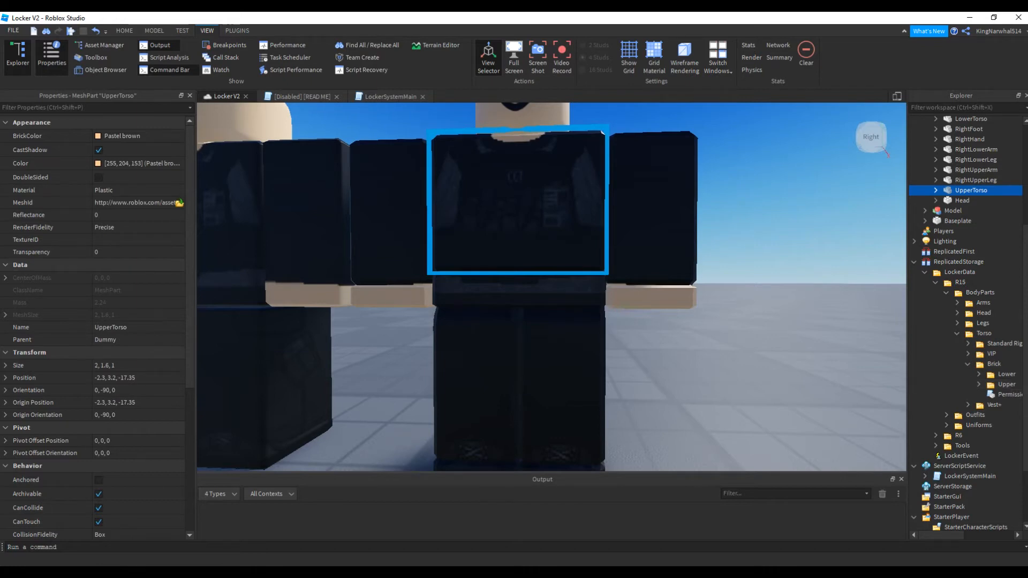
Expand the Lower and Upper subfolders of Brick and delete the condor mesh from Upper
{"action": "left_click", "coordinate": [979, 374]}
{"action": "scroll", "coordinate": [979, 374], "scroll_direction": "down", "scroll_amount": 1}
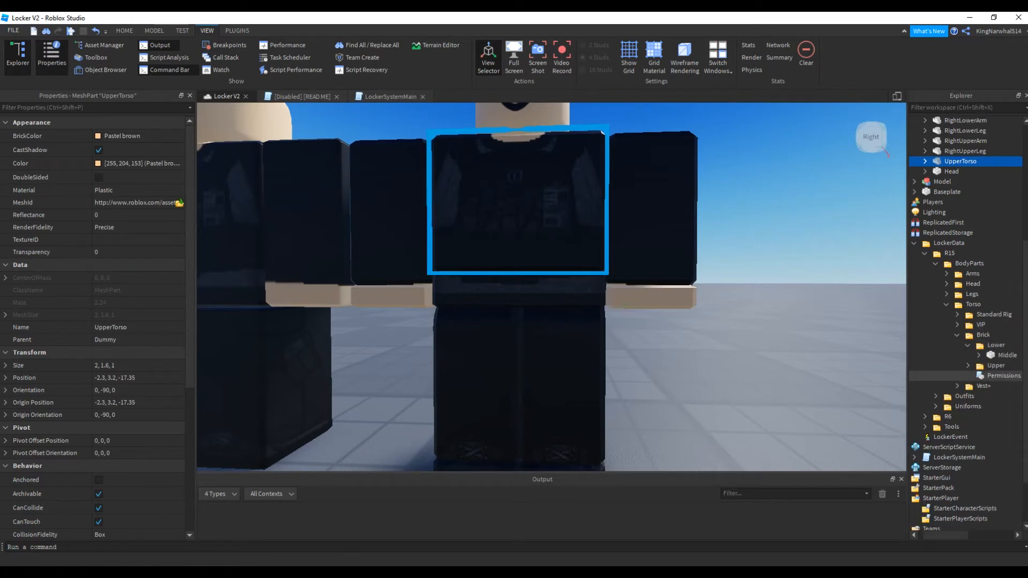
{"action": "left_click", "coordinate": [968, 366]}
{"action": "scroll", "coordinate": [968, 366], "scroll_direction": "down", "scroll_amount": 1}
{"action": "scroll", "coordinate": [964, 322], "scroll_direction": "down", "scroll_amount": 2}
{"action": "left_click", "coordinate": [955, 290]}
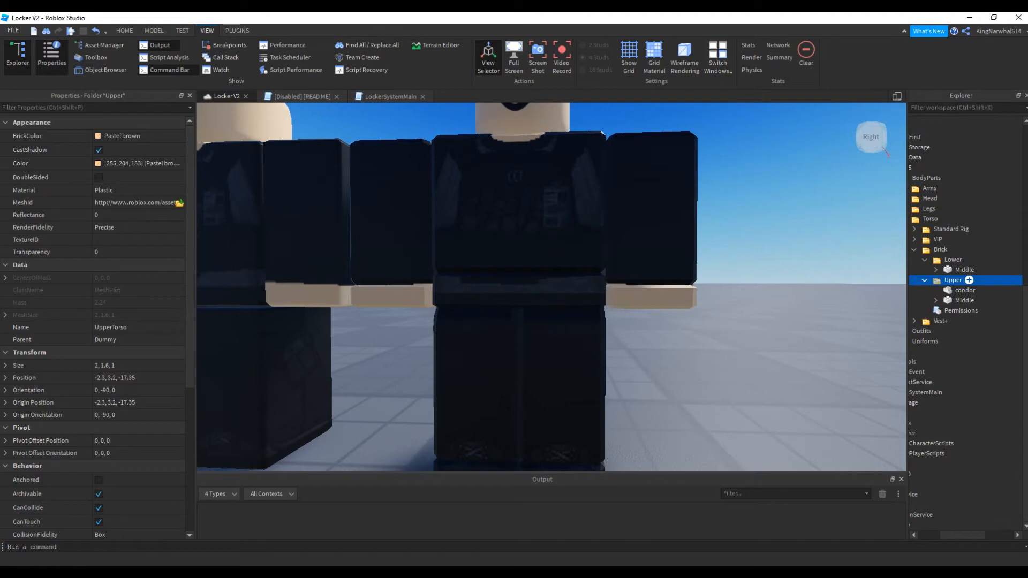
{"action": "key", "text": "Delete"}
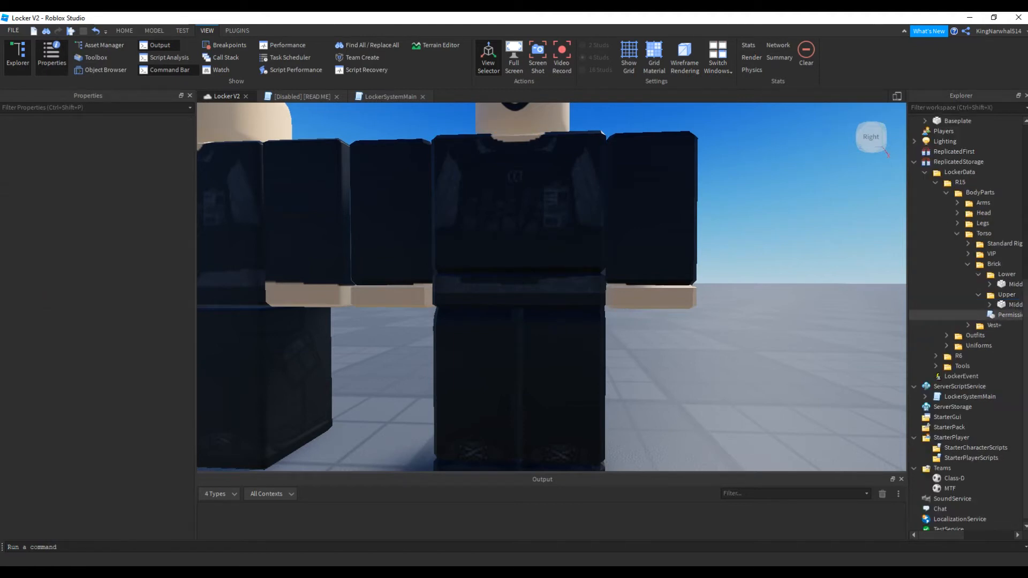
Move the Brick folder out of Torso into Workspace, expand it and collapse the Dummy model
{"action": "scroll", "coordinate": [964, 321], "scroll_direction": "left", "scroll_amount": 2}
{"action": "scroll", "coordinate": [963, 284], "scroll_direction": "right", "scroll_amount": 2}
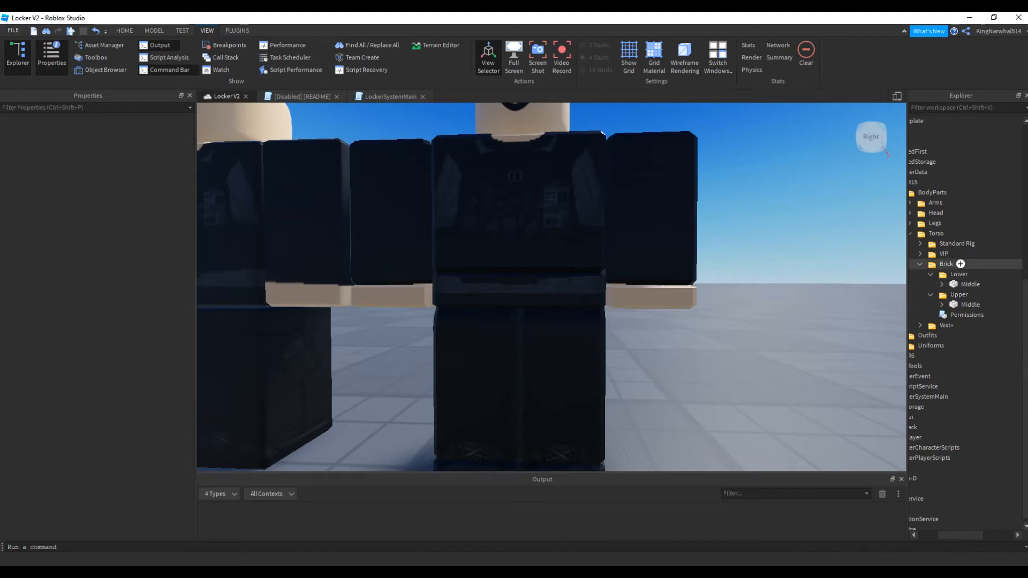
{"action": "left_click", "coordinate": [946, 264]}
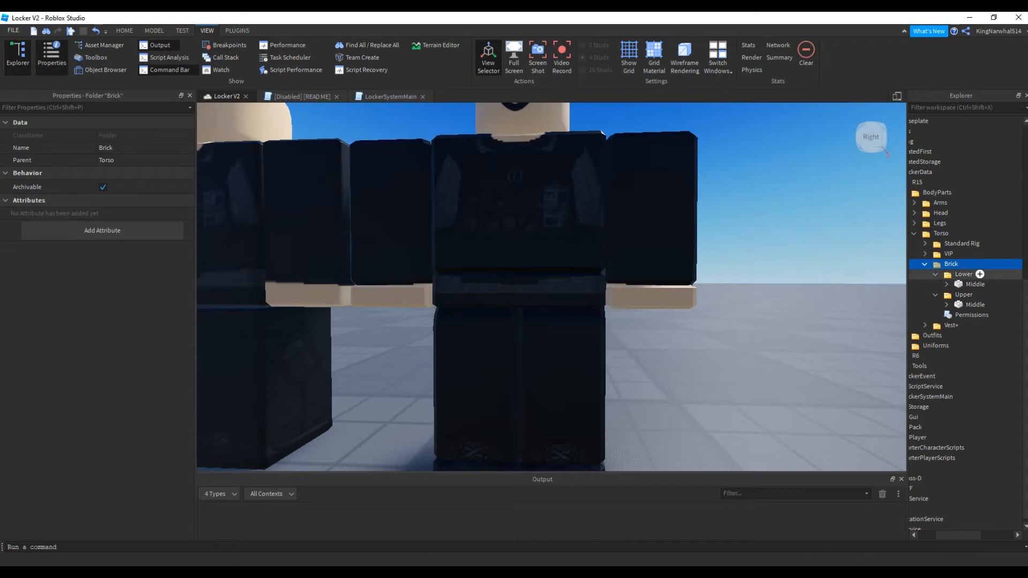
{"action": "scroll", "coordinate": [964, 243], "scroll_direction": "up", "scroll_amount": 8}
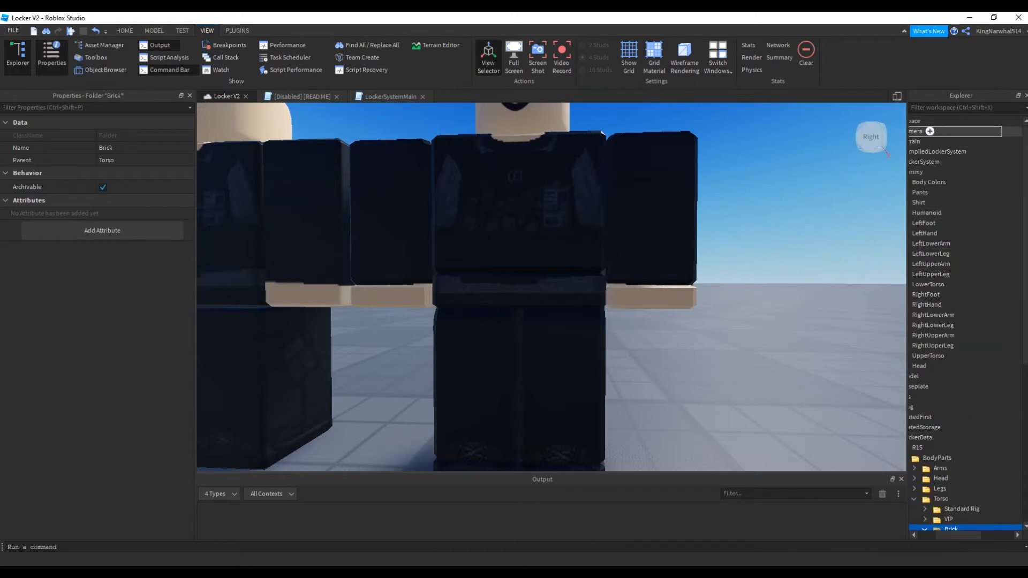
{"action": "left_click_drag", "start_coordinate": [942, 121], "coordinate": [943, 121]}
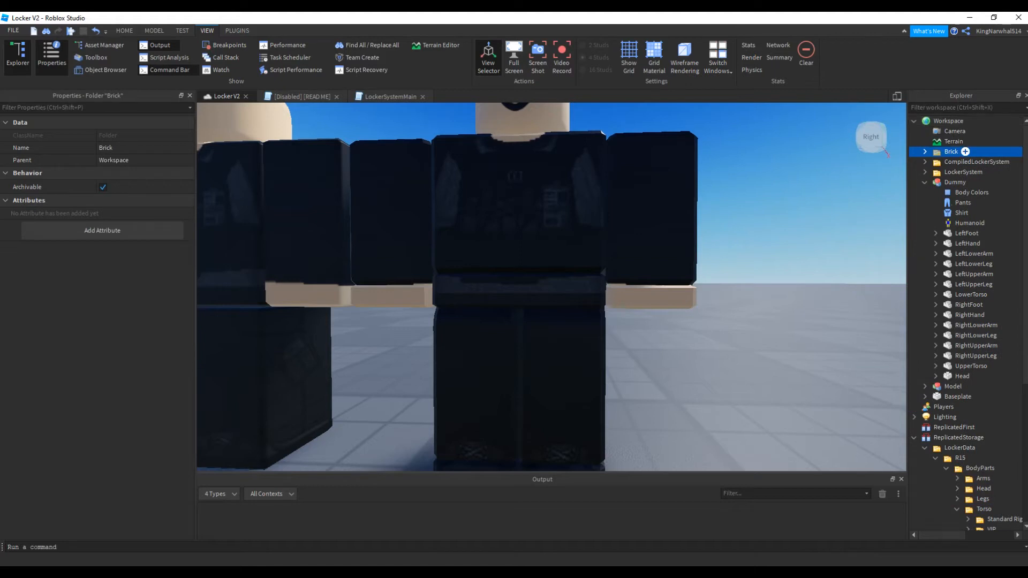
{"action": "left_click", "coordinate": [925, 151]}
{"action": "left_click", "coordinate": [924, 213]}
Insert a new block part near the Dummy and place it inside Brick's Upper folder
{"action": "right_click_drag", "start_coordinate": [696, 278], "coordinate": [706, 329]}
{"action": "scroll", "coordinate": [696, 322], "scroll_direction": "down", "scroll_amount": 4}
{"action": "left_click", "coordinate": [696, 321]}
{"action": "left_click", "coordinate": [154, 31]}
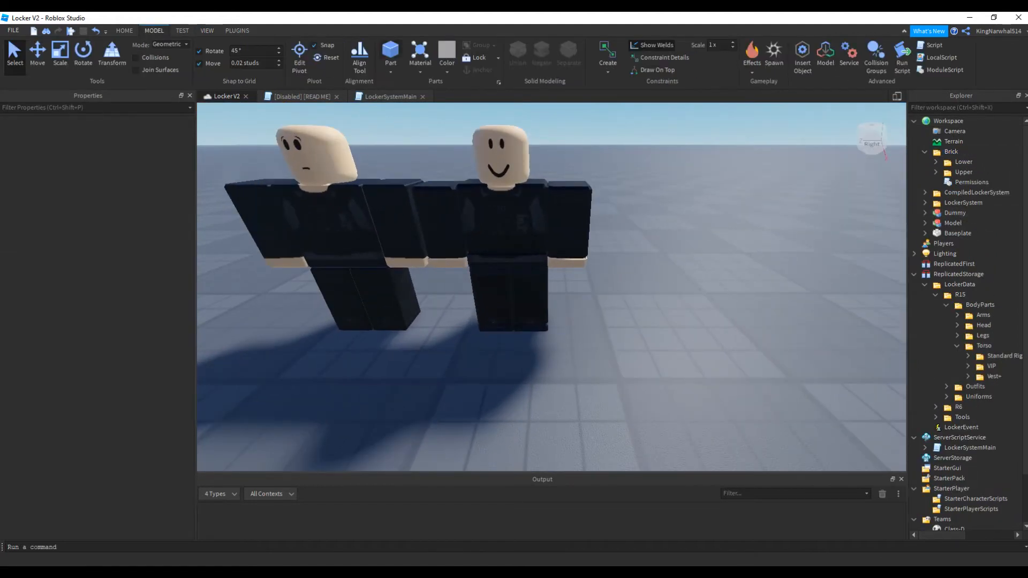
{"action": "left_click", "coordinate": [390, 51]}
{"action": "right_click_drag", "start_coordinate": [578, 252], "coordinate": [581, 214]}
{"action": "left_click_drag", "start_coordinate": [583, 217], "coordinate": [503, 359]}
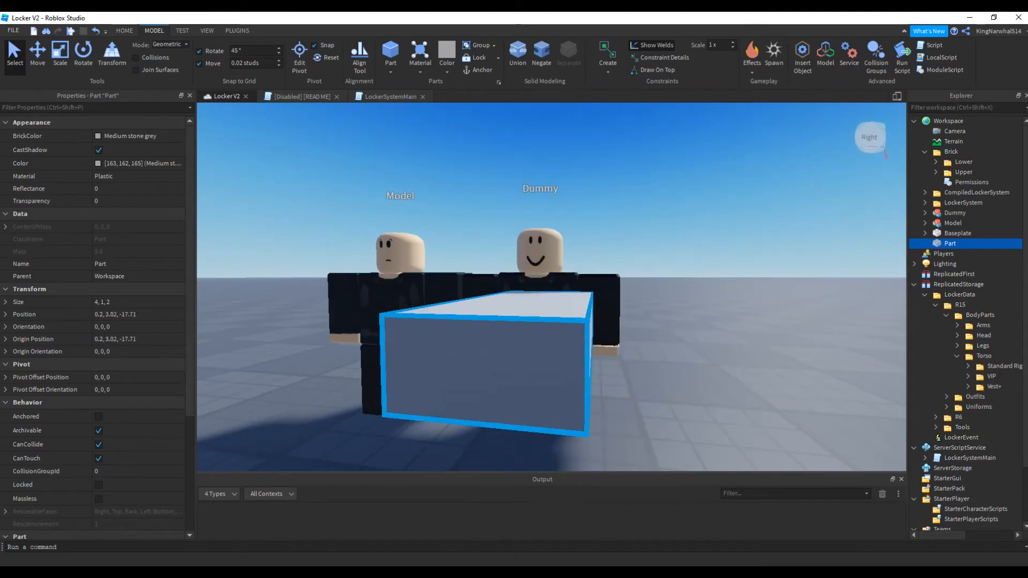
{"action": "right_click_drag", "start_coordinate": [504, 359], "coordinate": [476, 388]}
{"action": "left_click_drag", "start_coordinate": [949, 243], "coordinate": [964, 172]}
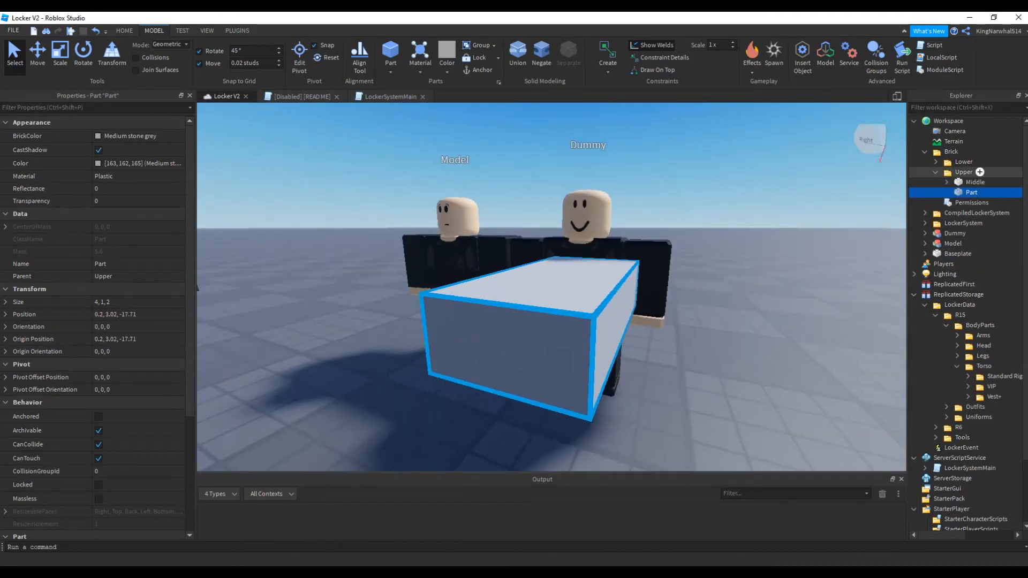
Move the new part onto the Dummy's upper torso, to an X position of about -2.54
{"action": "key", "text": "f"}
{"action": "right_click_drag", "start_coordinate": [669, 236], "coordinate": [578, 188]}
{"action": "key", "text": "ctrl+2"}
{"action": "left_click_drag", "start_coordinate": [425, 247], "coordinate": [557, 247]}
{"action": "right_click_drag", "start_coordinate": [556, 247], "coordinate": [691, 219]}
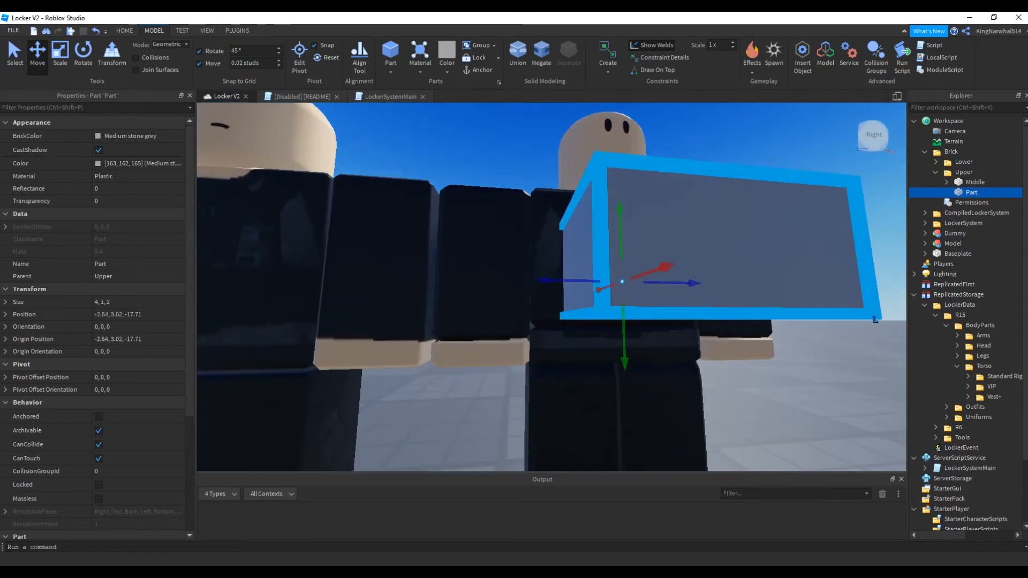
{"action": "left_click_drag", "start_coordinate": [552, 282], "coordinate": [528, 280]}
{"action": "right_click_drag", "start_coordinate": [528, 281], "coordinate": [623, 348]}
{"action": "left_click_drag", "start_coordinate": [529, 140], "coordinate": [529, 123]}
Select the Middle part in the Upper folder and examine where it sits relative to the block and torso
{"action": "left_click", "coordinate": [974, 182]}
{"action": "key", "text": "f"}
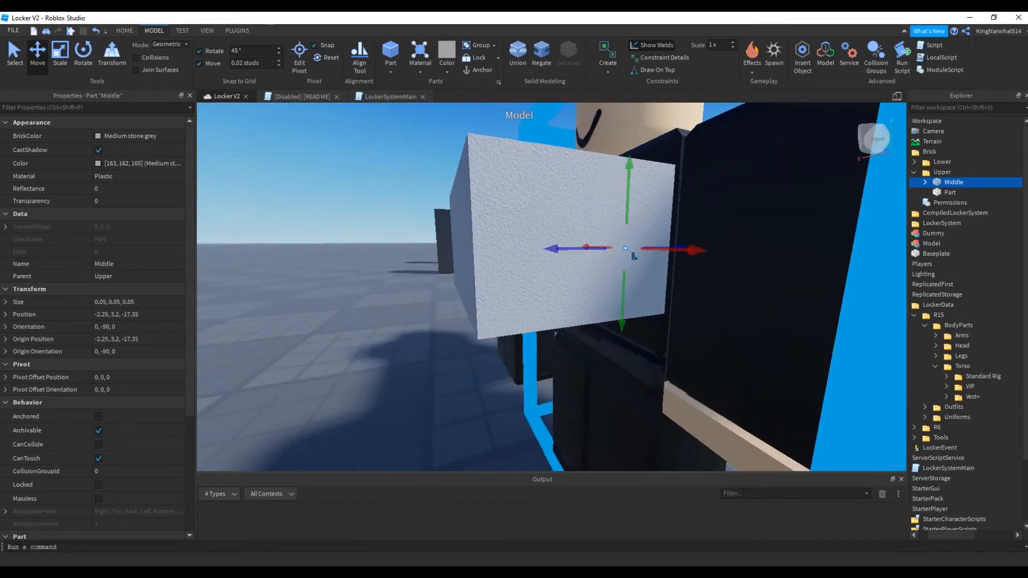
{"action": "right_click_drag", "start_coordinate": [551, 268], "coordinate": [599, 262]}
{"action": "scroll", "coordinate": [551, 286], "scroll_direction": "down", "scroll_amount": 3}
{"action": "scroll", "coordinate": [536, 289], "scroll_direction": "down", "scroll_amount": 3}
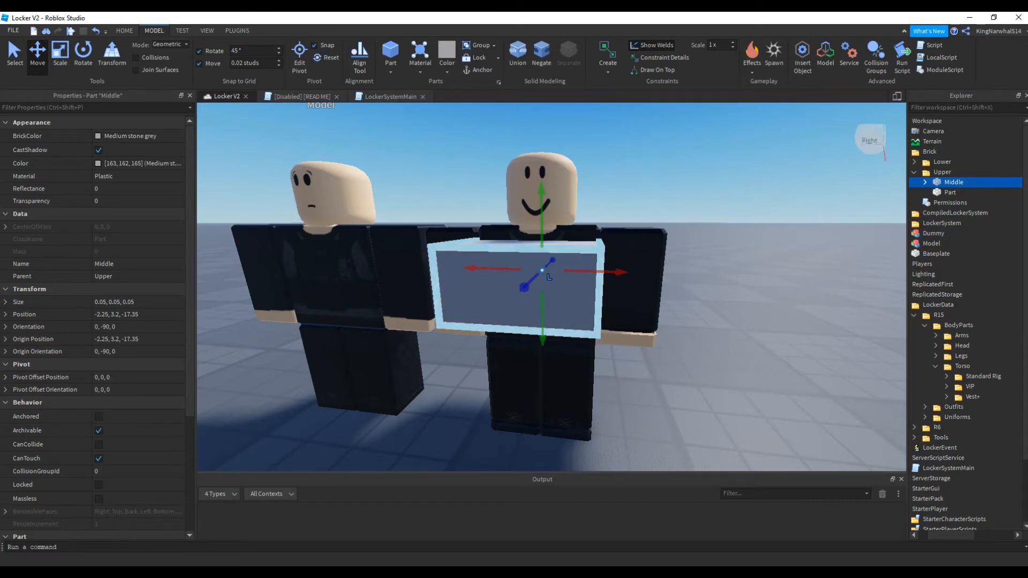
Scale the block to about 1.88 × 2.32 × 2.28 studs so it encloses the Dummy's torso
{"action": "right_click_drag", "start_coordinate": [578, 279], "coordinate": [442, 308]}
{"action": "key", "text": "ctrl+3"}
{"action": "left_click", "coordinate": [536, 279]}
{"action": "right_click_drag", "start_coordinate": [535, 278], "coordinate": [570, 250]}
{"action": "left_click_drag", "start_coordinate": [399, 298], "coordinate": [473, 288], "text": "ctrl"}
{"action": "left_click_drag", "start_coordinate": [583, 296], "coordinate": [591, 297], "text": "ctrl"}
{"action": "left_click_drag", "start_coordinate": [542, 323], "coordinate": [542, 352], "text": "ctrl"}
{"action": "key", "text": "a"}
{"action": "right_click_drag", "start_coordinate": [542, 352], "coordinate": [581, 360]}
{"action": "key", "text": "d"}
{"action": "key", "text": "w"}
{"action": "key", "text": "a"}
{"action": "key", "text": "d"}
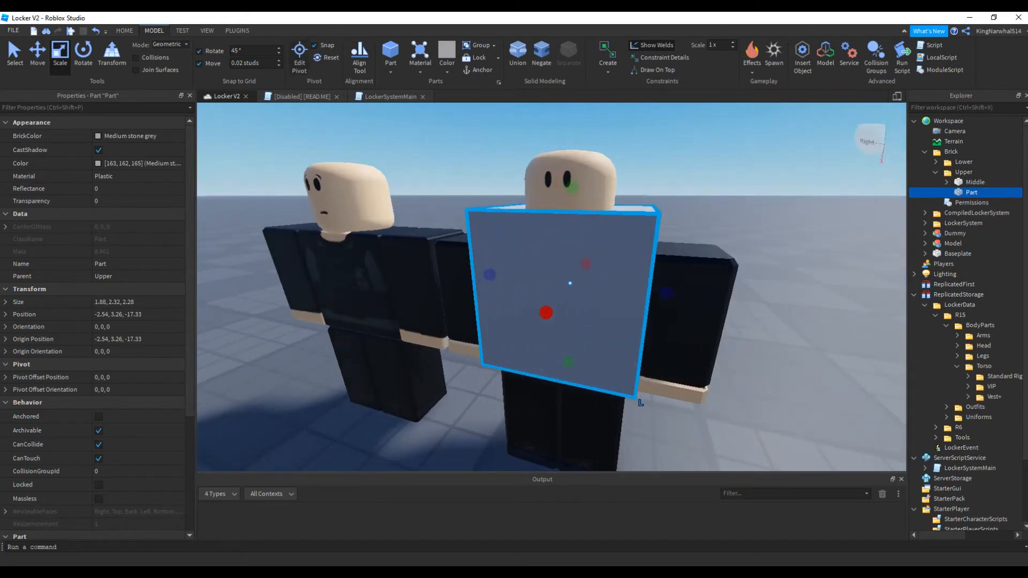
Create a weld constraint joining the block part to the Middle part in Brick's Upper folder
{"action": "scroll", "coordinate": [91, 352], "scroll_direction": "down", "scroll_amount": 3}
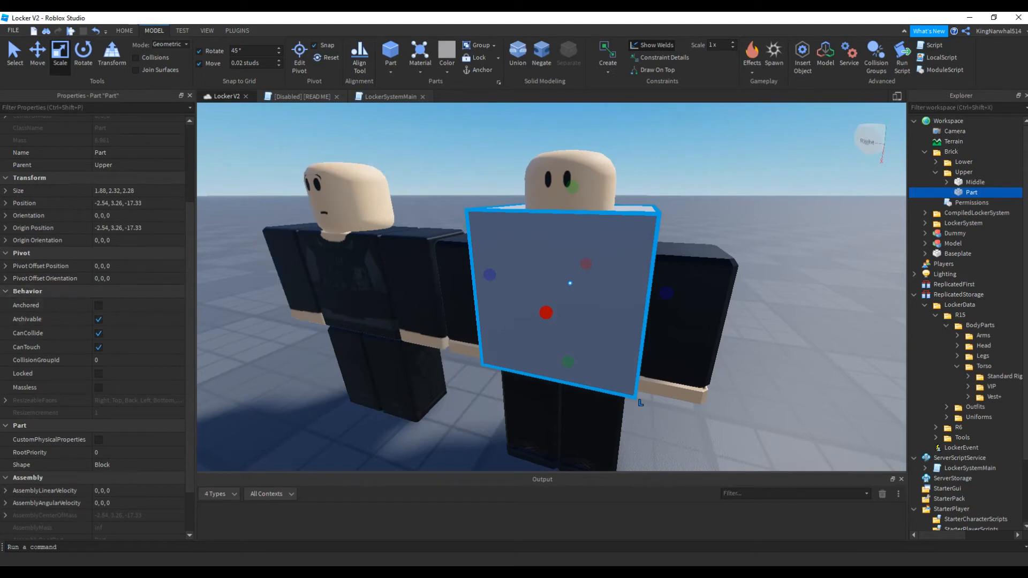
{"action": "left_click", "coordinate": [237, 30]}
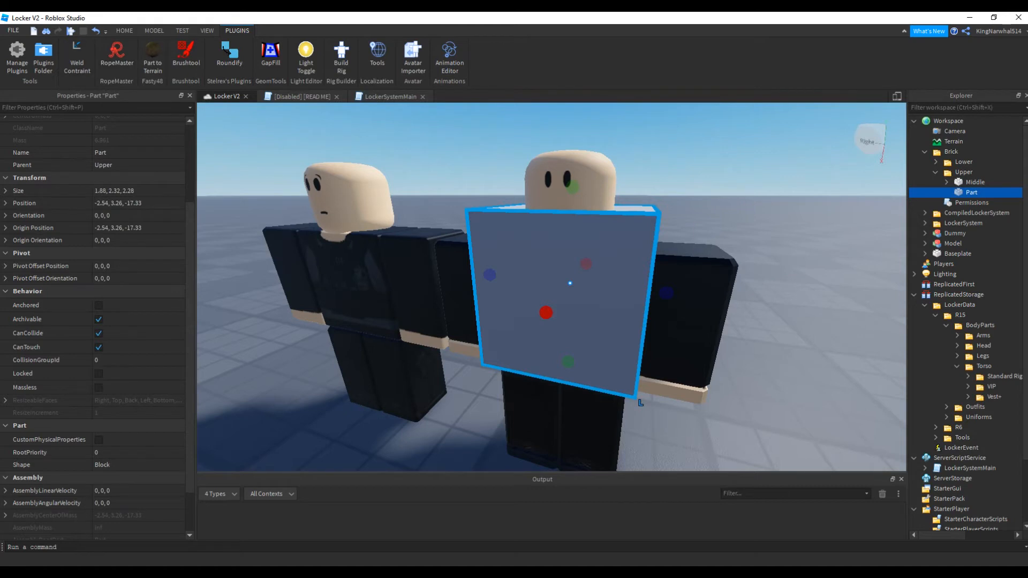
{"action": "right_click_drag", "start_coordinate": [551, 287], "coordinate": [573, 300]}
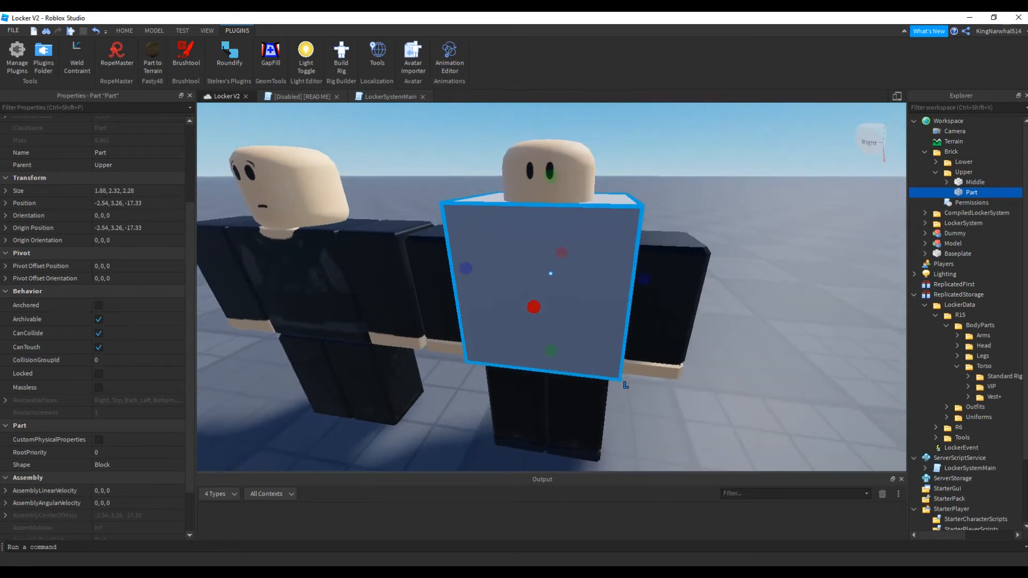
{"action": "left_click", "coordinate": [154, 31]}
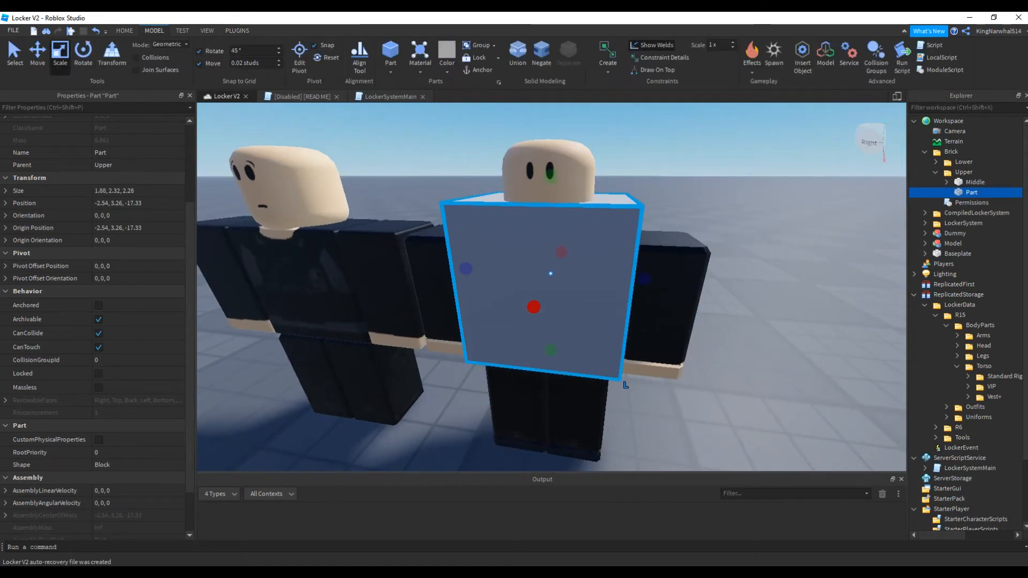
{"action": "left_click", "coordinate": [607, 67]}
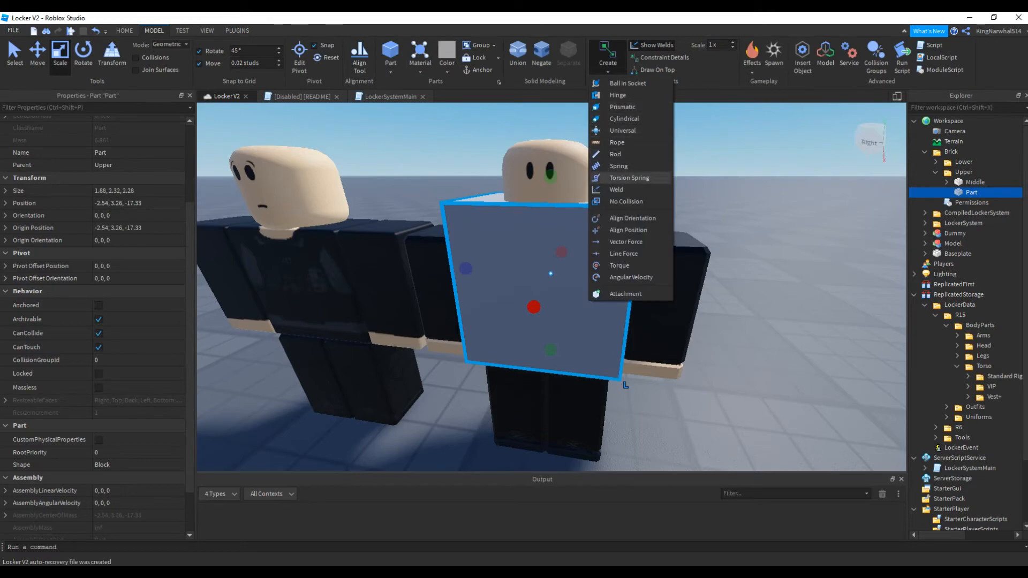
{"action": "left_click", "coordinate": [616, 189]}
{"action": "right_click_drag", "start_coordinate": [638, 276], "coordinate": [635, 272]}
{"action": "key", "text": "w"}
{"action": "left_click", "coordinate": [479, 342]}
{"action": "right_click_drag", "start_coordinate": [479, 343], "coordinate": [486, 327]}
{"action": "key", "text": "s"}
{"action": "key", "text": "s"}
{"action": "key", "text": "w"}
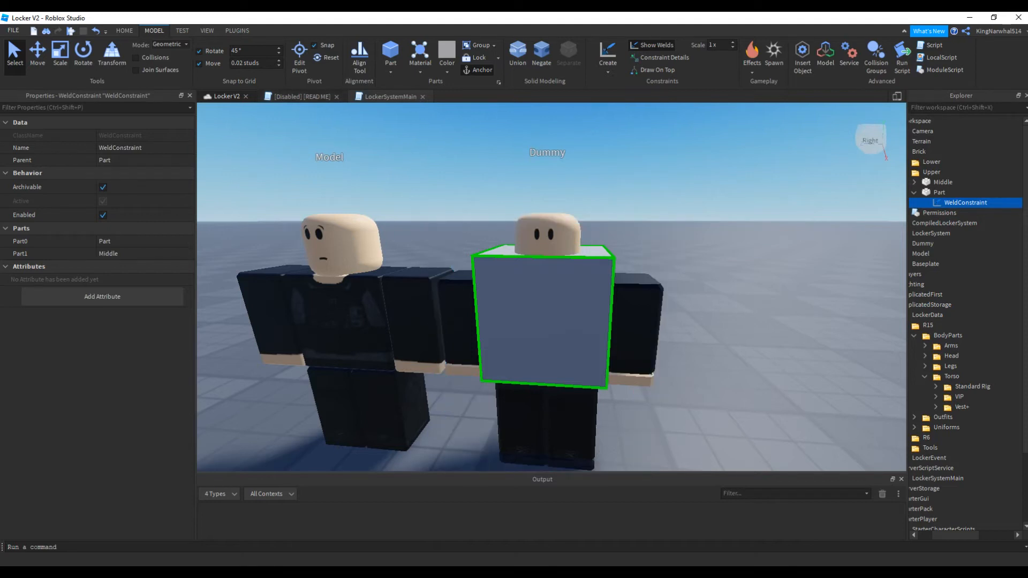
Check the READ ME script and move the Brick folder from Workspace back into the R15 BodyParts Torso folder
{"action": "left_click", "coordinate": [302, 96]}
{"action": "left_click_drag", "start_coordinate": [501, 251], "coordinate": [895, 252]}
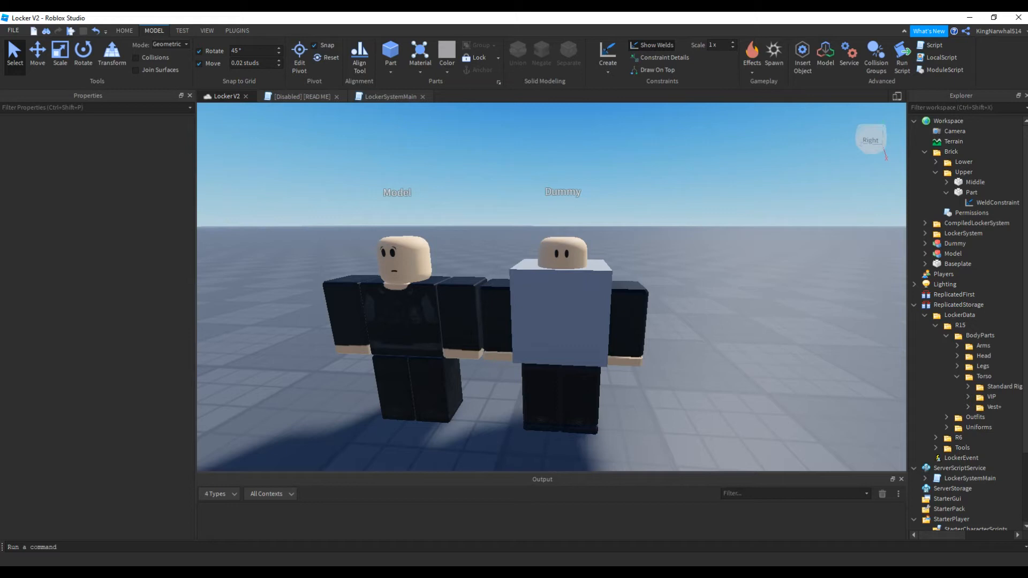
{"action": "left_click", "coordinate": [971, 192]}
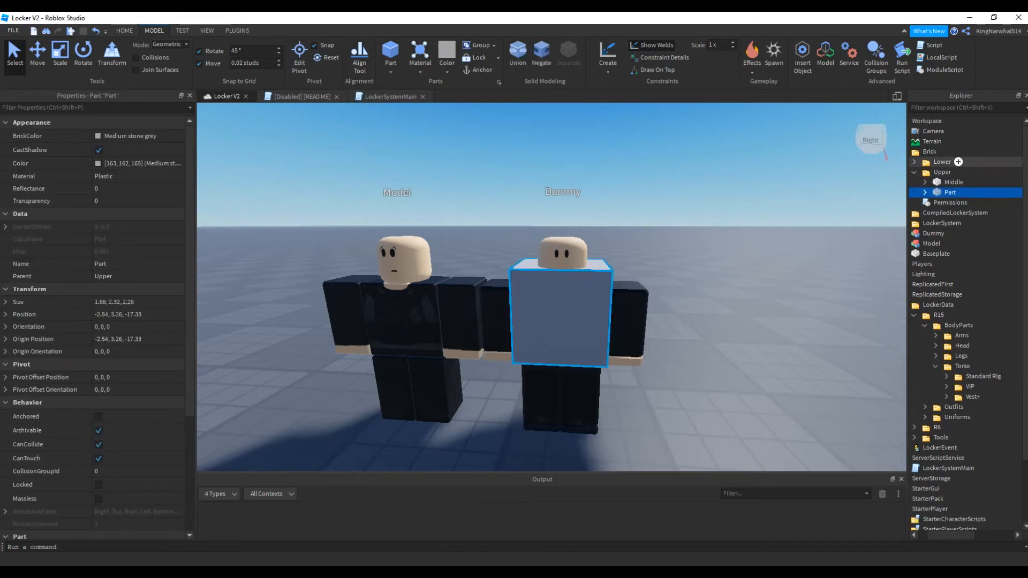
{"action": "left_click", "coordinate": [914, 171]}
{"action": "left_click", "coordinate": [921, 151]}
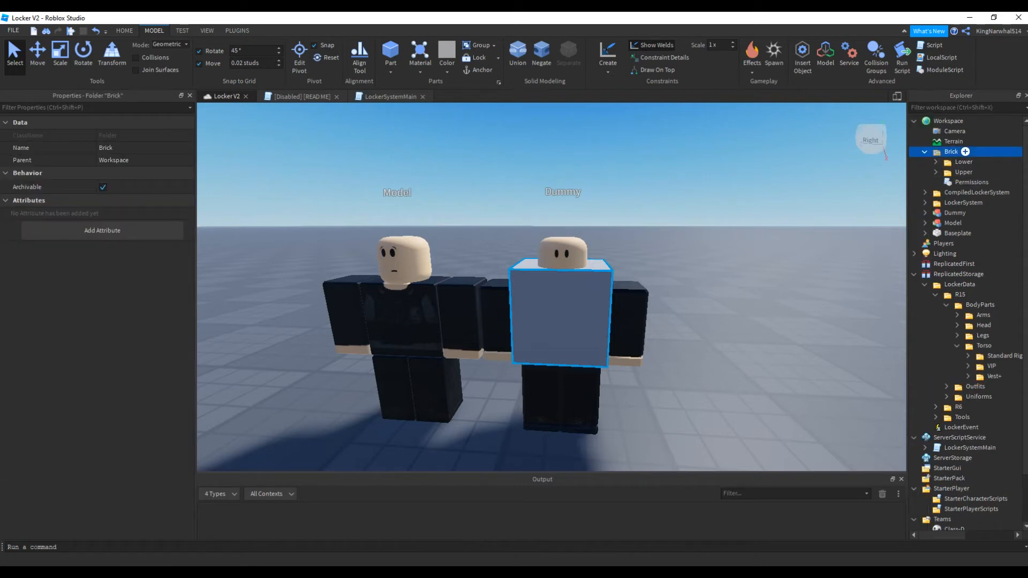
{"action": "left_click_drag", "start_coordinate": [951, 152], "coordinate": [990, 346]}
{"action": "key", "text": "Escape"}
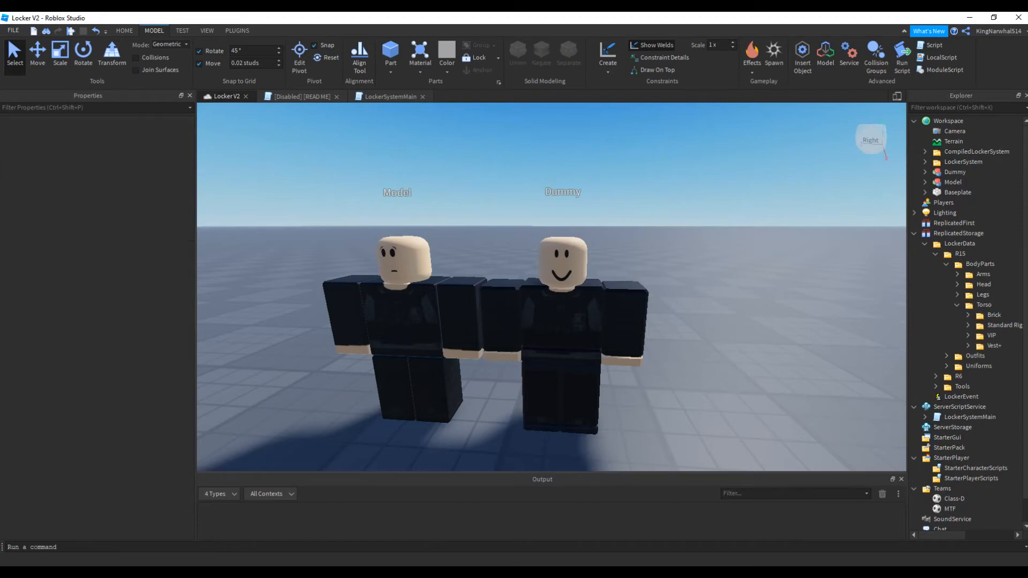
Start a playtest, walk the avatar to a locker and open its menu
{"action": "key", "text": "F5"}
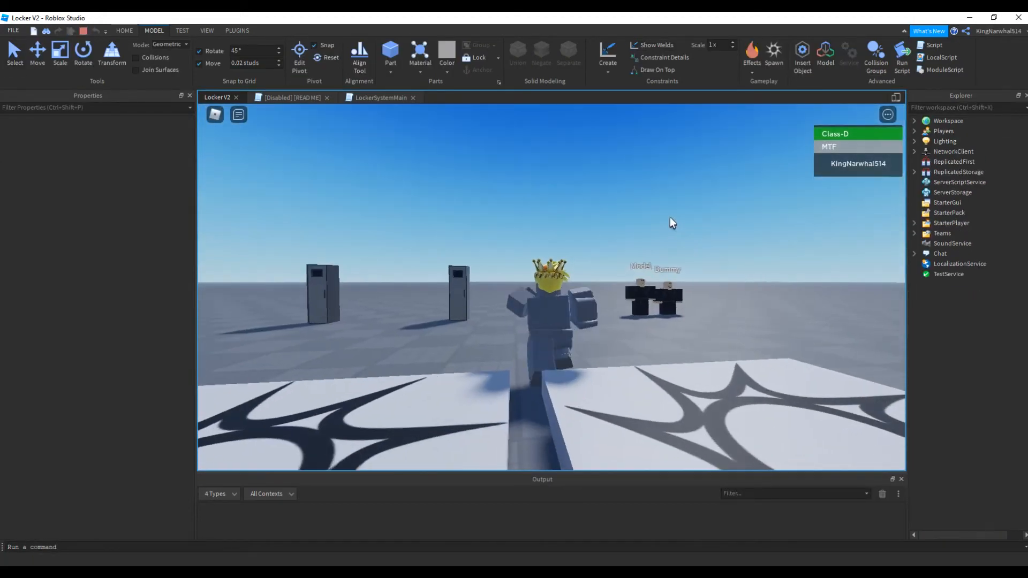
{"action": "key", "text": "w"}
{"action": "right_click_drag", "start_coordinate": [650, 222], "coordinate": [650, 221]}
{"action": "key", "text": "e"}
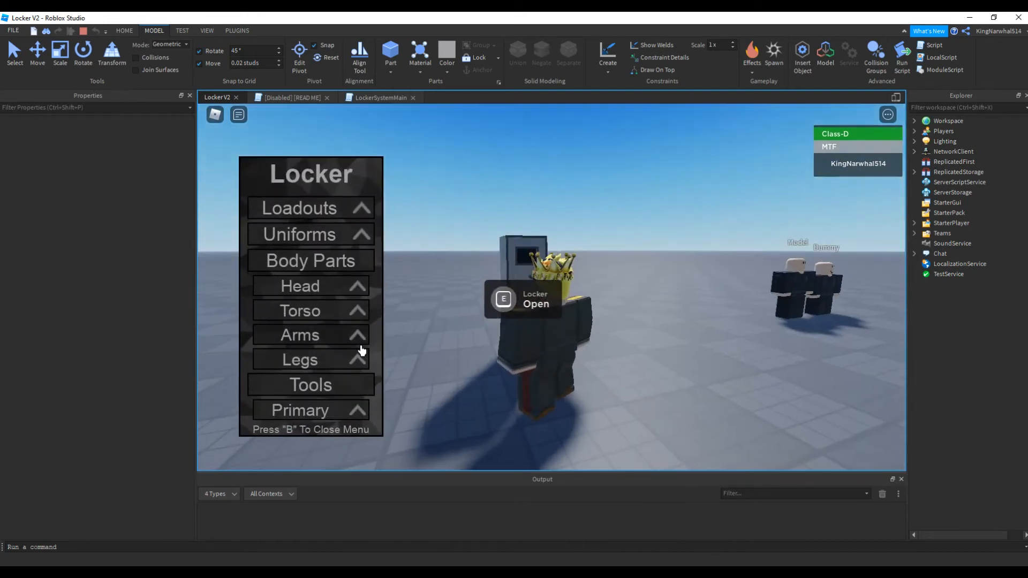
Expand the Torso section of the Locker menu and equip the Brick item
{"action": "left_click", "coordinate": [339, 311]}
{"action": "scroll", "coordinate": [336, 284], "scroll_direction": "down", "scroll_amount": 3}
{"action": "left_click", "coordinate": [323, 259]}
{"action": "key", "text": "s"}
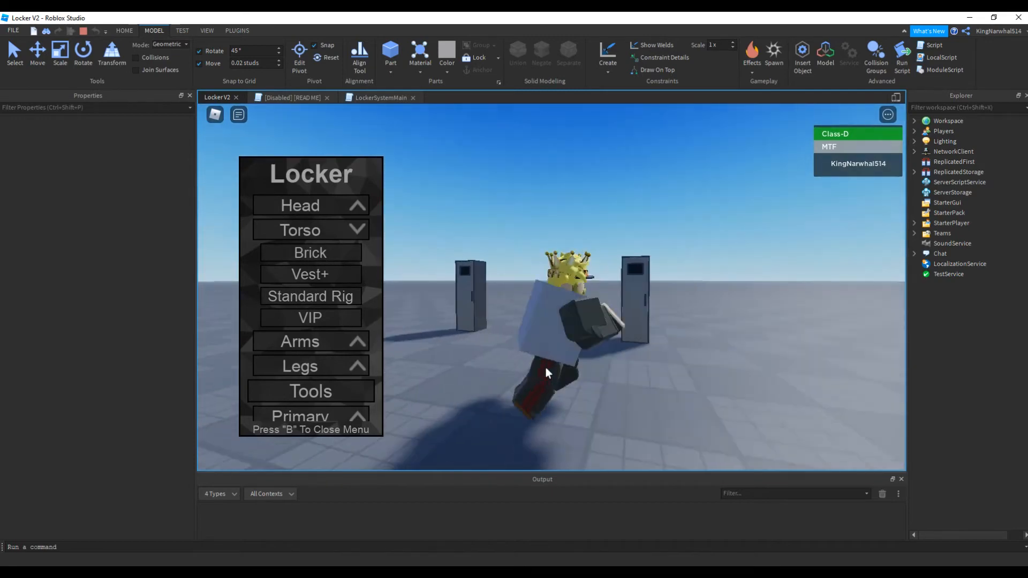
Close the Locker menu, examine the equipped brick on the avatar up close and stop the playtest
{"action": "key", "text": "b"}
{"action": "right_click_drag", "start_coordinate": [545, 368], "coordinate": [546, 367]}
{"action": "scroll", "coordinate": [545, 367], "scroll_direction": "up", "scroll_amount": 2}
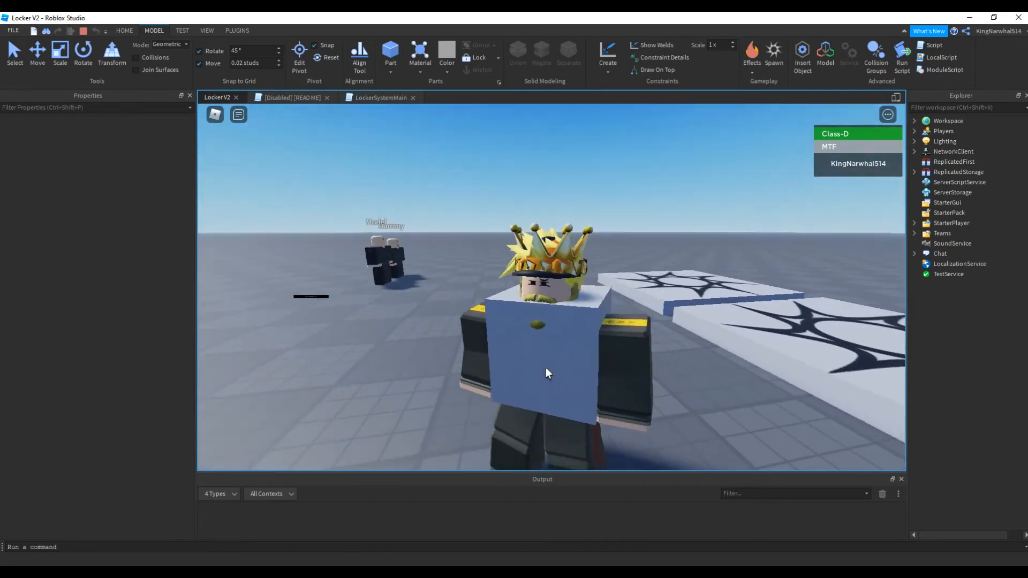
{"action": "key", "text": "shift+F5"}
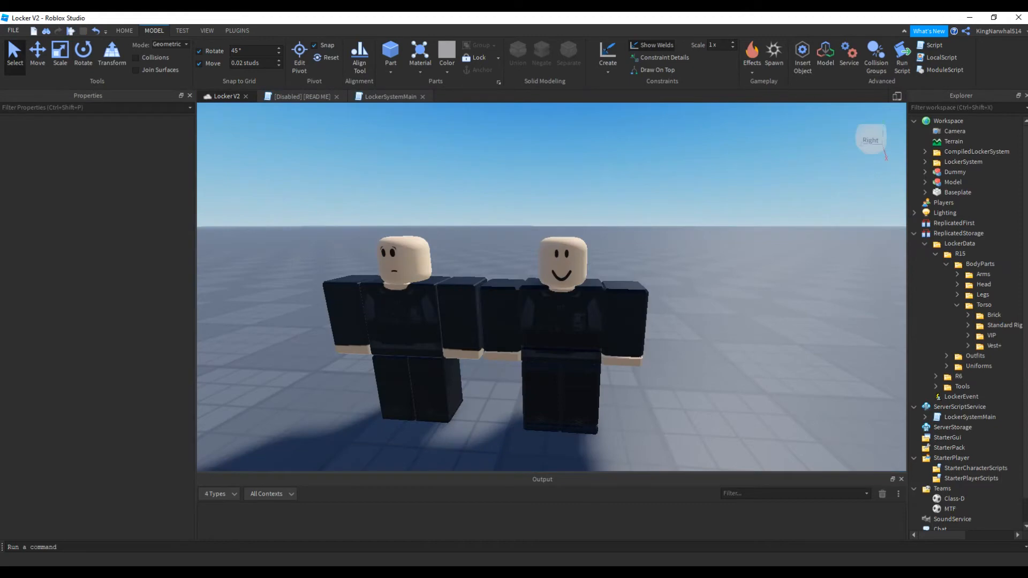
Show the Toolbox with the My Models collection
{"action": "right_click_drag", "start_coordinate": [551, 287], "coordinate": [551, 287]}
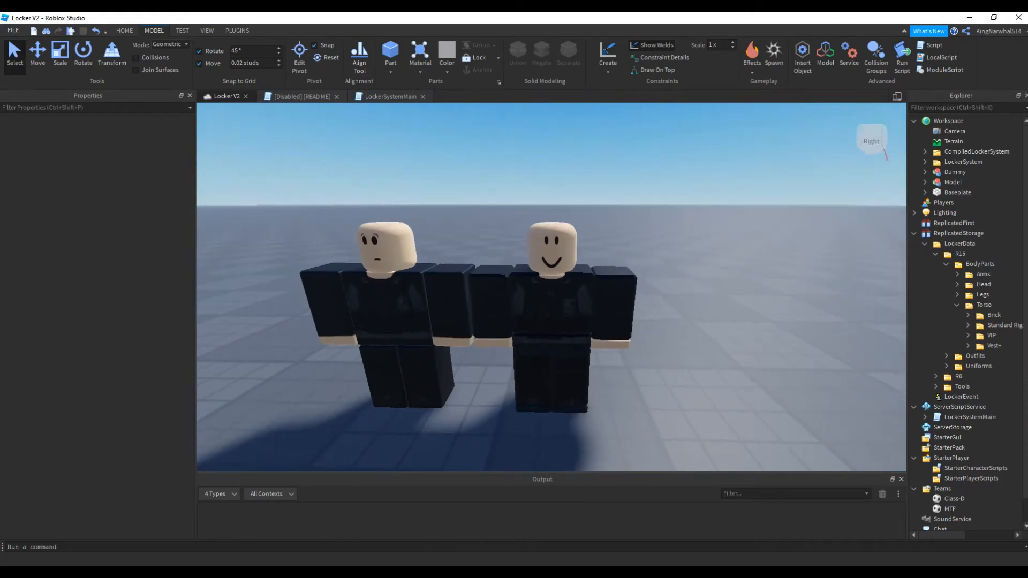
{"action": "left_click", "coordinate": [207, 31]}
{"action": "right_click_drag", "start_coordinate": [385, 299], "coordinate": [385, 300]}
{"action": "scroll", "coordinate": [386, 300], "scroll_direction": "down", "scroll_amount": 3}
{"action": "left_click", "coordinate": [96, 57]}
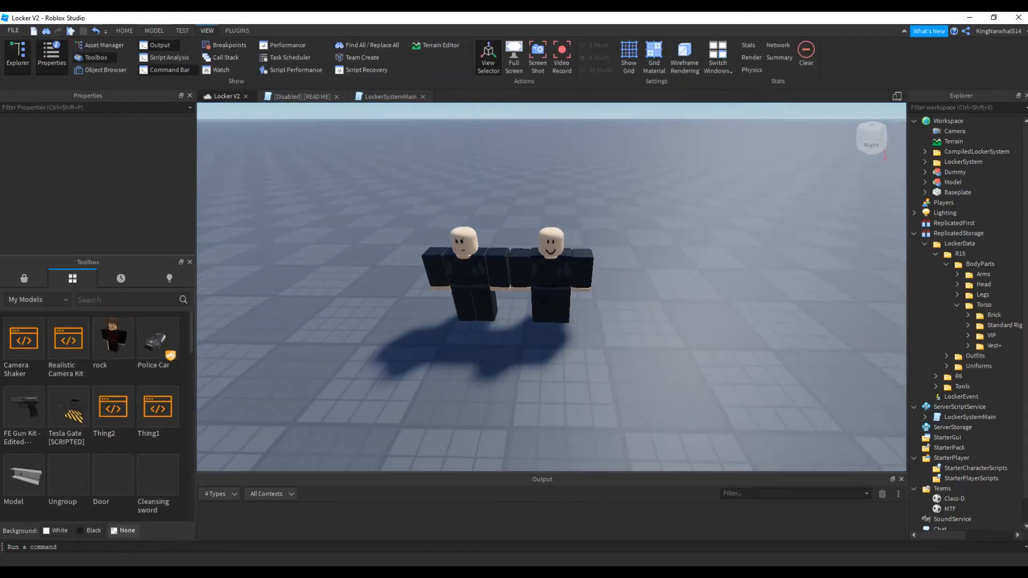
Insert the [PUBLIC RELEASE] MORPHS AND GEAR SETUPS model from My Models into an open area of the place
{"action": "scroll", "coordinate": [114, 421], "scroll_direction": "down", "scroll_amount": 9}
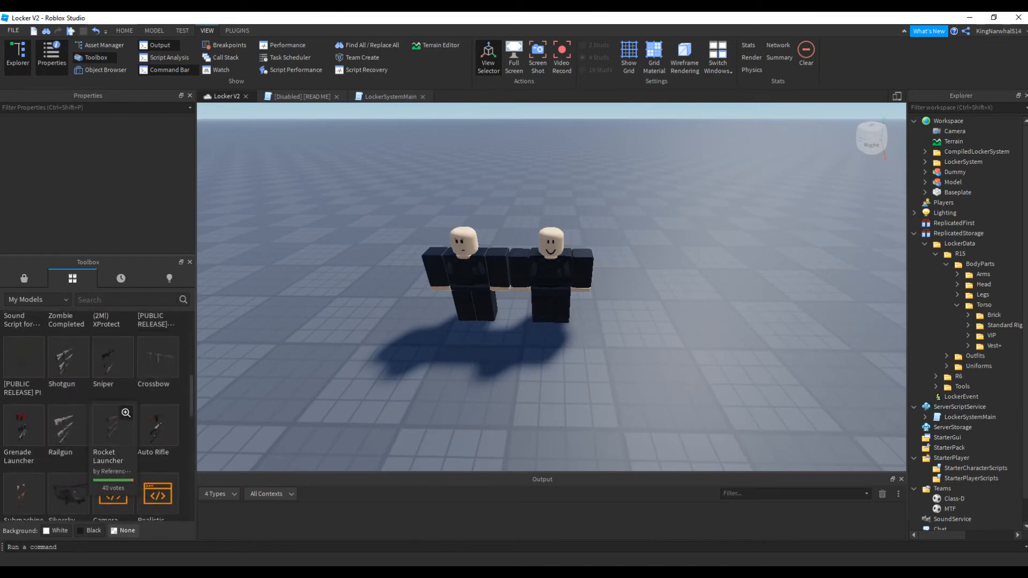
{"action": "scroll", "coordinate": [114, 420], "scroll_direction": "down", "scroll_amount": 10}
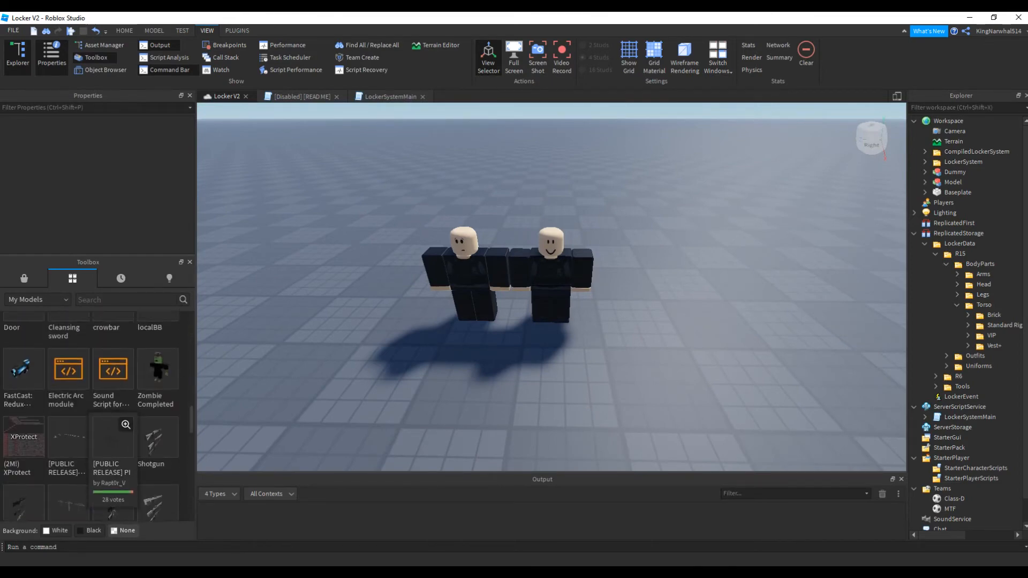
{"action": "scroll", "coordinate": [113, 420], "scroll_direction": "down", "scroll_amount": 1}
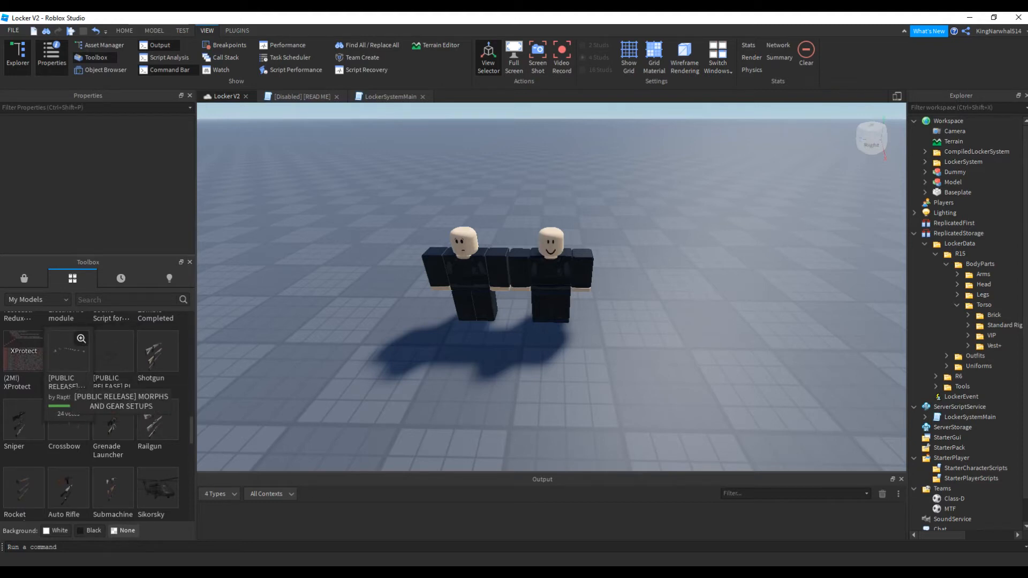
{"action": "right_click_drag", "start_coordinate": [552, 287], "coordinate": [659, 262]}
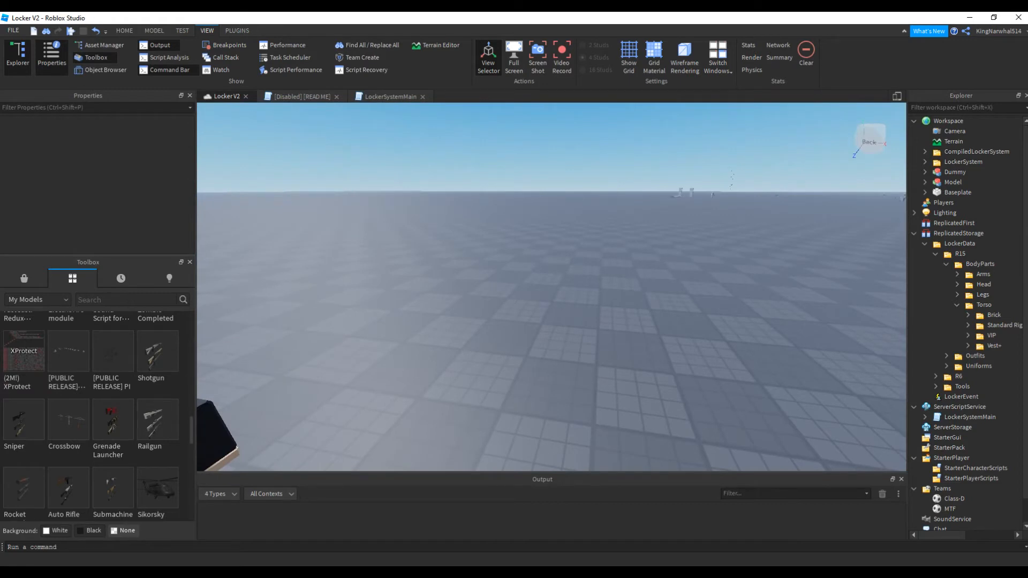
{"action": "right_click_drag", "start_coordinate": [551, 287], "coordinate": [552, 236]}
{"action": "key", "text": "ctrl+v"}
{"action": "right_click_drag", "start_coordinate": [552, 287], "coordinate": [450, 321]}
{"action": "key", "text": "w"}
{"action": "key", "text": "w"}
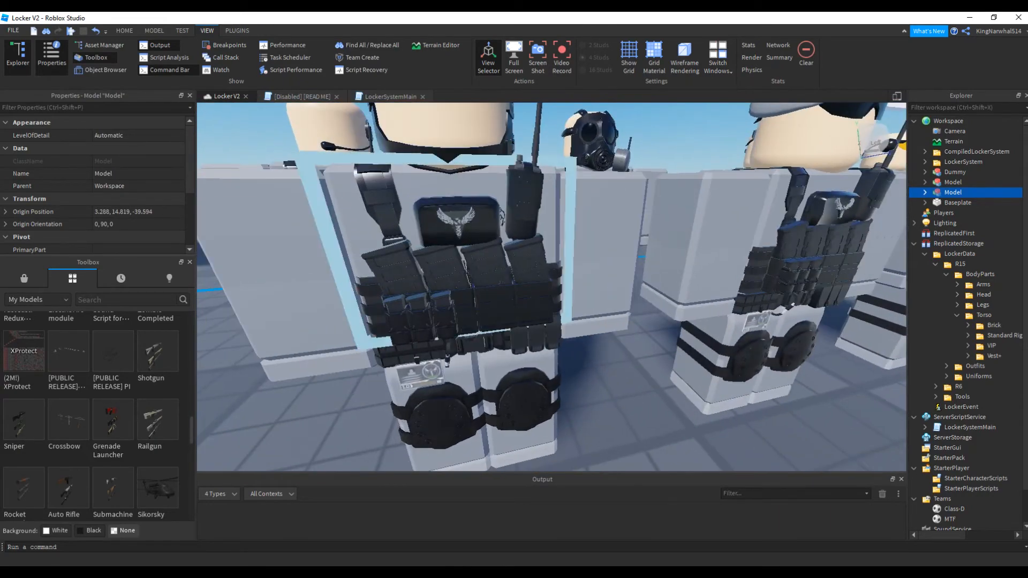
Separate one character's chest vest model into Workspace and delete the rest of the inserted morph pack
{"action": "left_click", "coordinate": [446, 292], "text": "alt"}
{"action": "scroll", "coordinate": [977, 321], "scroll_direction": "down", "scroll_amount": 10}
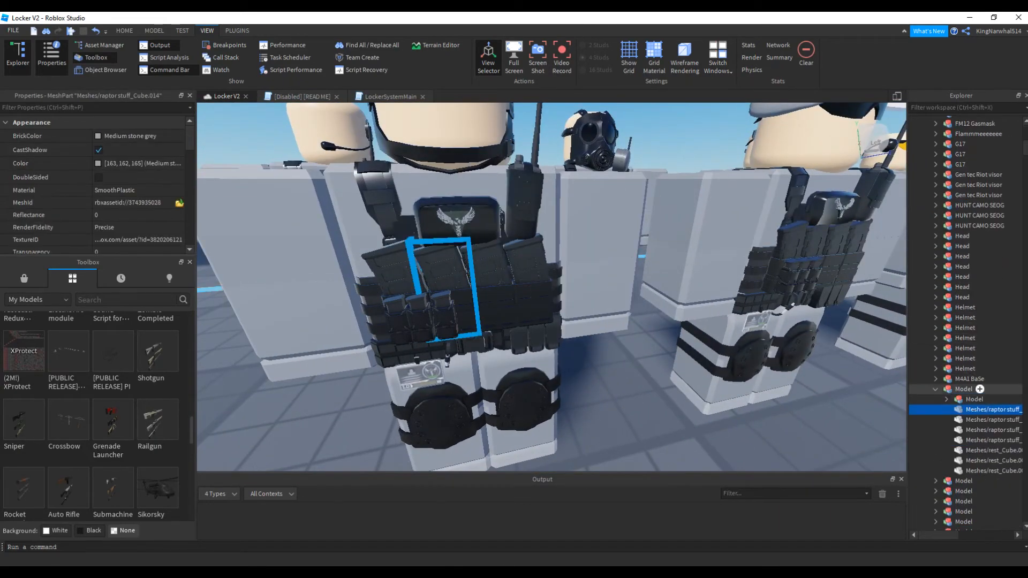
{"action": "left_click", "coordinate": [954, 389]}
{"action": "left_click", "coordinate": [471, 292]}
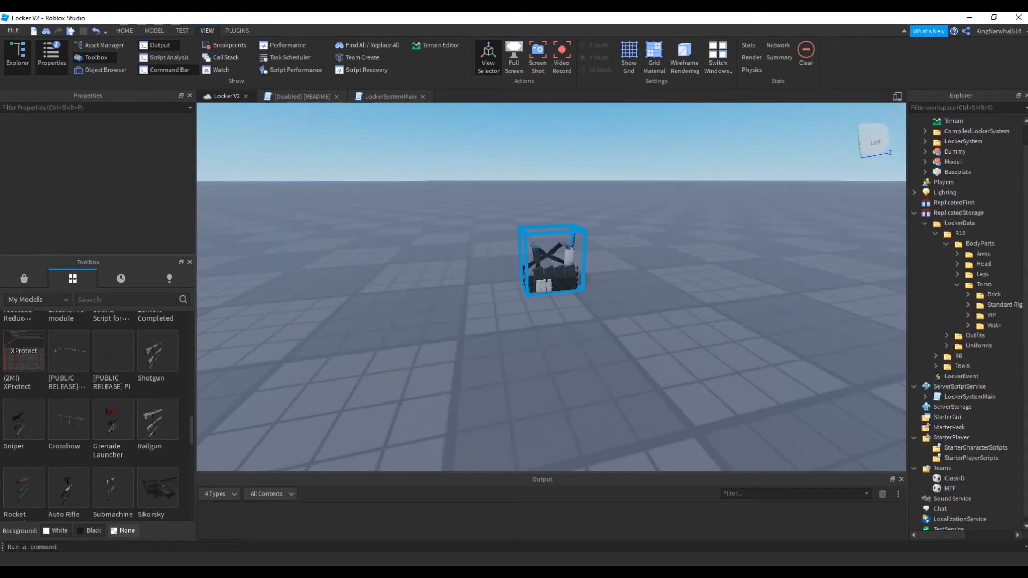
{"action": "left_click", "coordinate": [953, 171]}
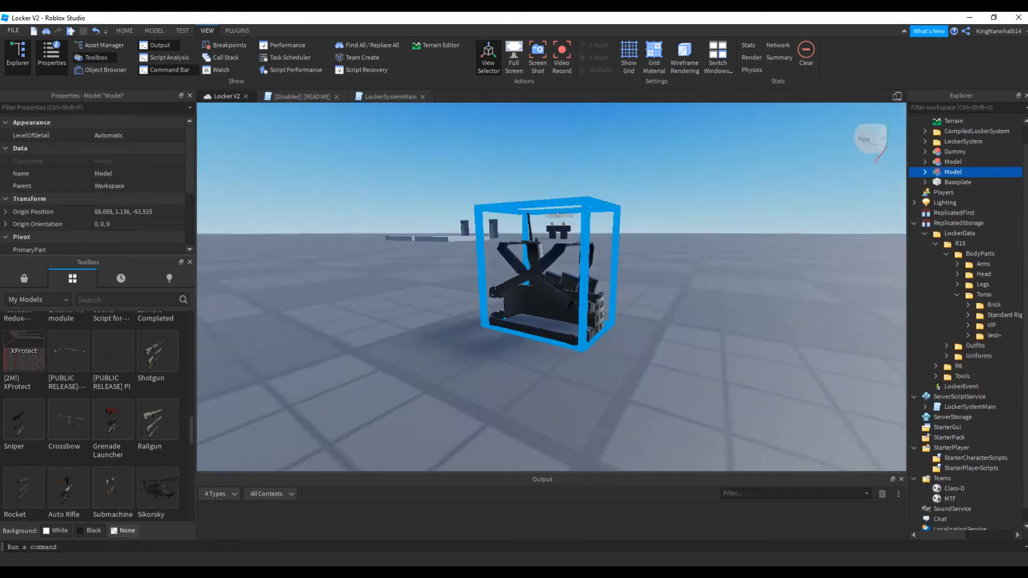
Place the vest model on the ground in front of the two dummies, rotated to an orientation of 0, 180, 0, and hide the Toolbox
{"action": "key", "text": "f"}
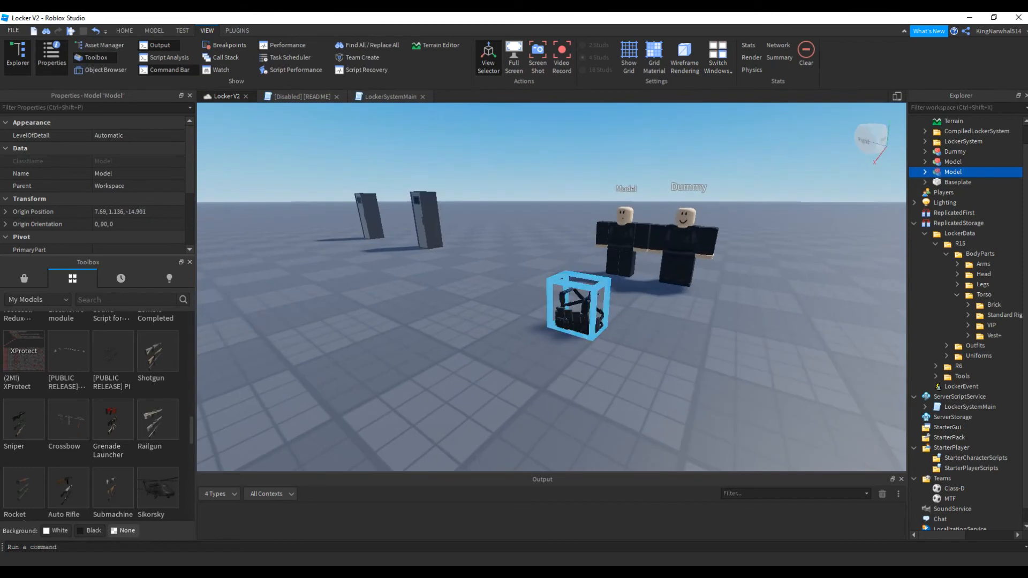
{"action": "right_click_drag", "start_coordinate": [551, 287], "coordinate": [546, 257]}
{"action": "scroll", "coordinate": [544, 257], "scroll_direction": "down", "scroll_amount": 3}
{"action": "scroll", "coordinate": [546, 267], "scroll_direction": "up", "scroll_amount": 5}
{"action": "scroll", "coordinate": [547, 278], "scroll_direction": "down", "scroll_amount": 4}
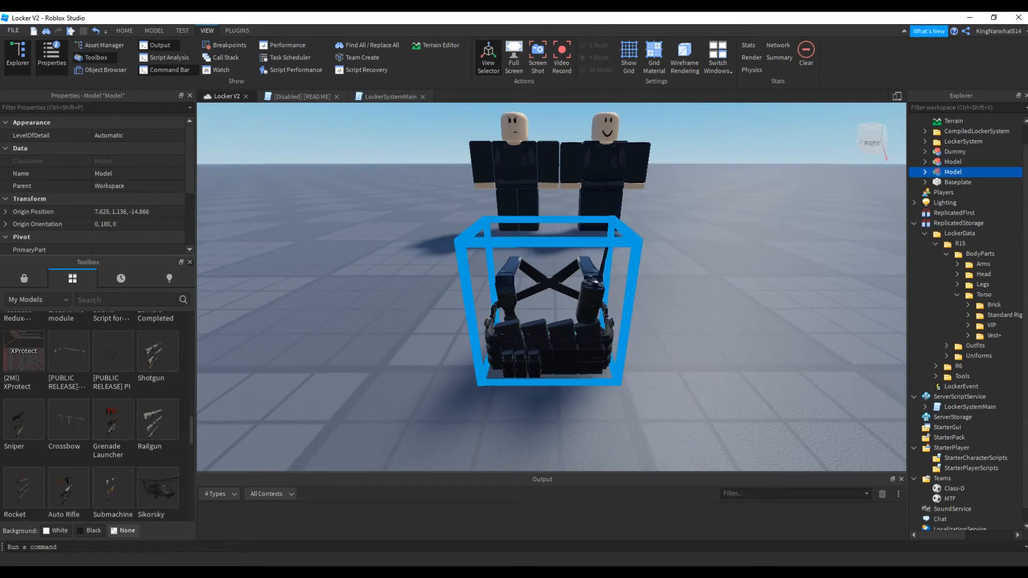
{"action": "left_click", "coordinate": [190, 262]}
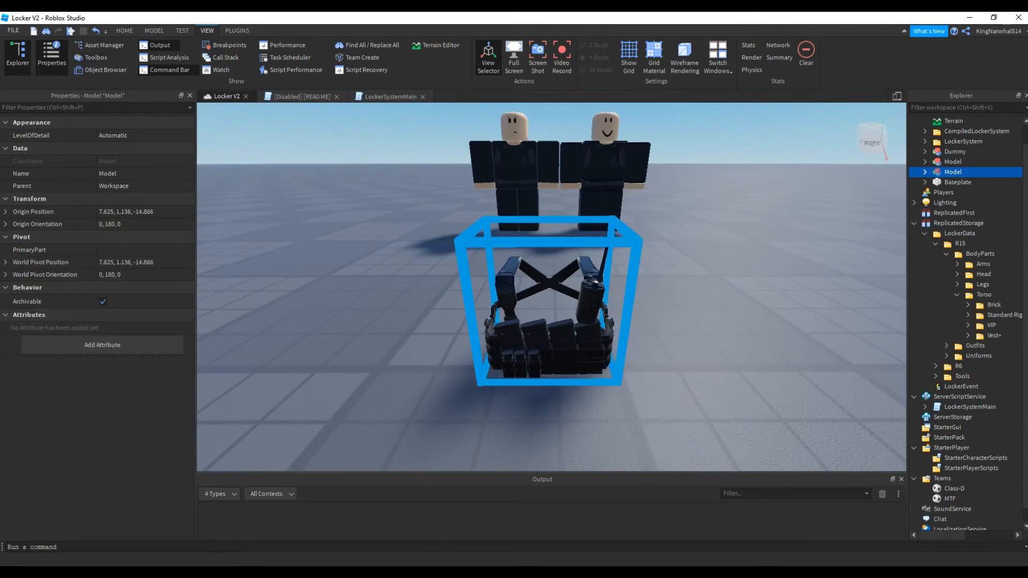
Duplicate the Brick folder under the R15 Torso body parts and move the copy into Workspace
{"action": "left_click", "coordinate": [995, 305]}
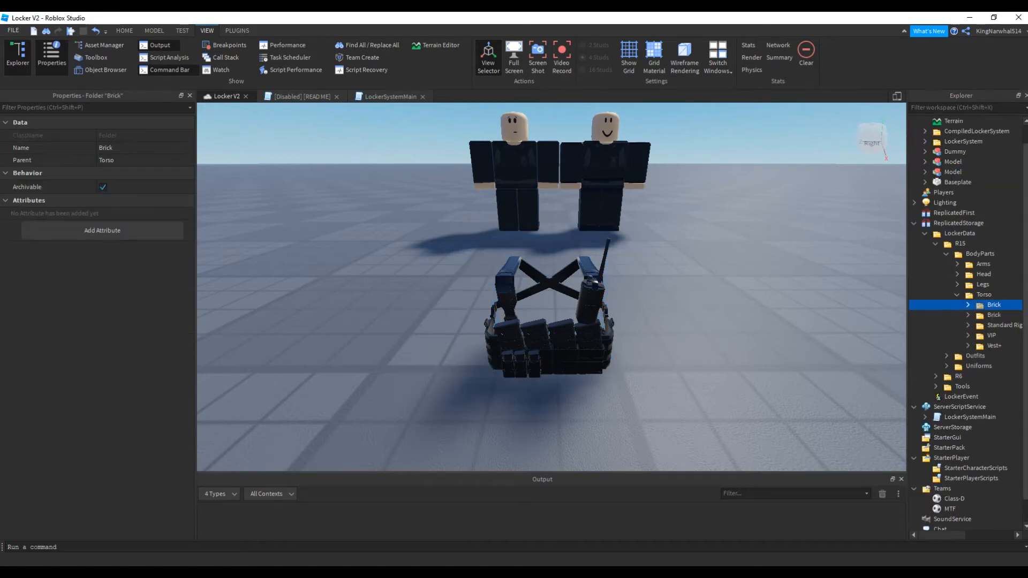
{"action": "key", "text": "ctrl+d"}
{"action": "scroll", "coordinate": [980, 264], "scroll_direction": "up", "scroll_amount": 1}
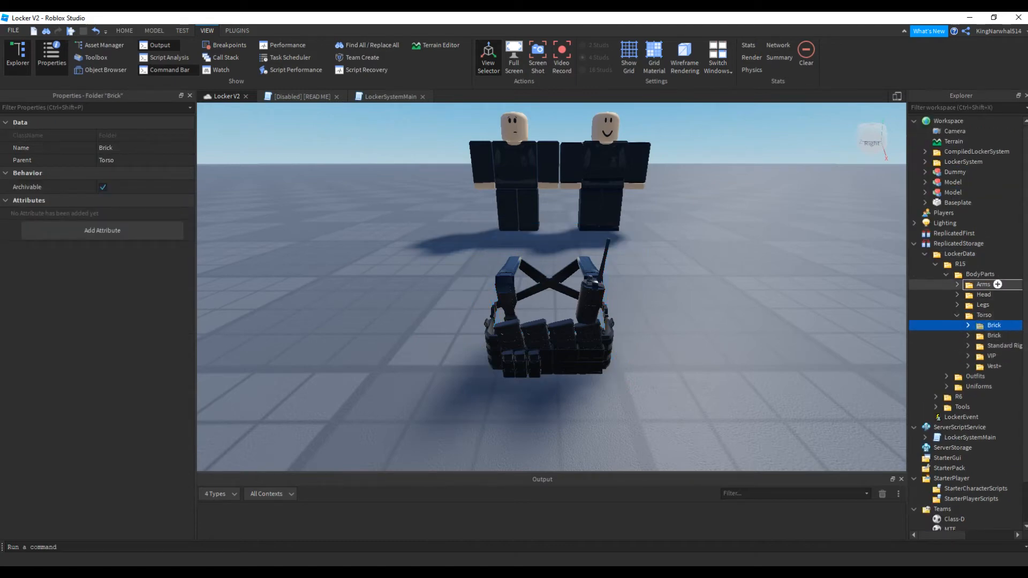
{"action": "left_click_drag", "start_coordinate": [956, 122], "coordinate": [953, 122]}
Rename the copied Brick folder in Workspace to Ranger Vest
{"action": "left_click", "coordinate": [120, 148]}
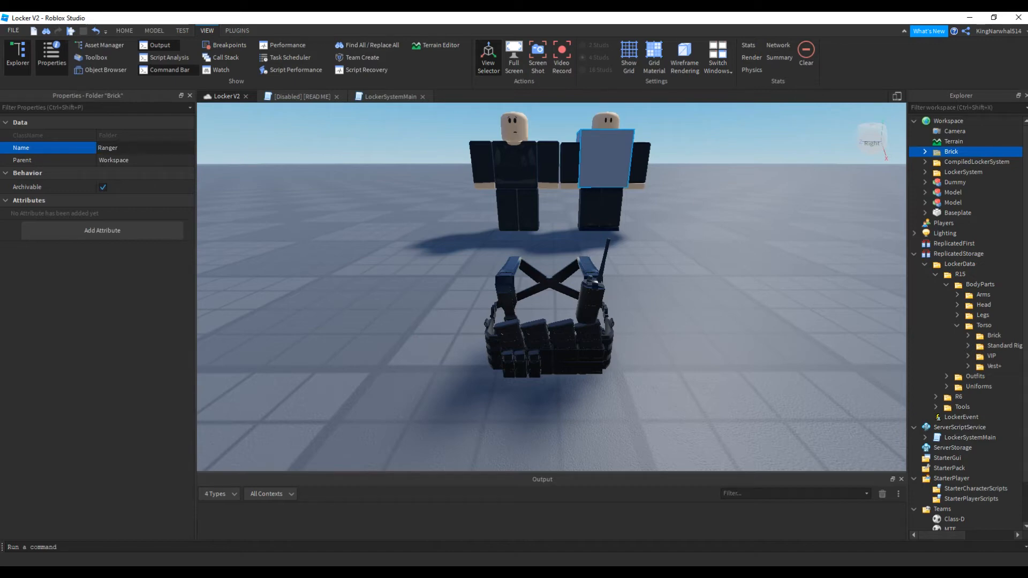
{"action": "type", "text": "t"}
{"action": "key", "text": "Return"}
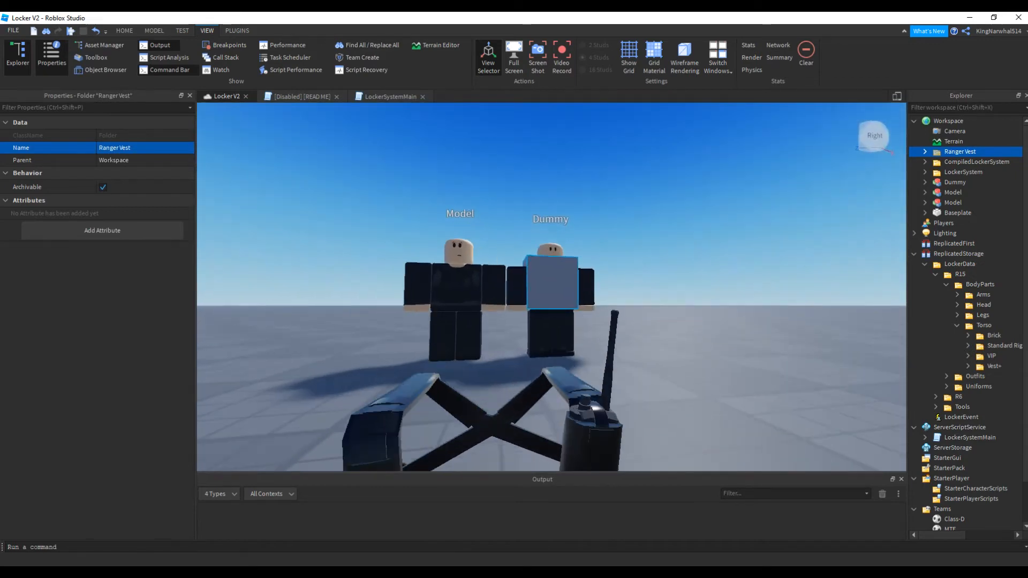
Delete the brick Part from the Upper folder inside Ranger Vest, keeping the Middle part
{"action": "key", "text": "s"}
{"action": "right_click_drag", "start_coordinate": [552, 287], "coordinate": [557, 332]}
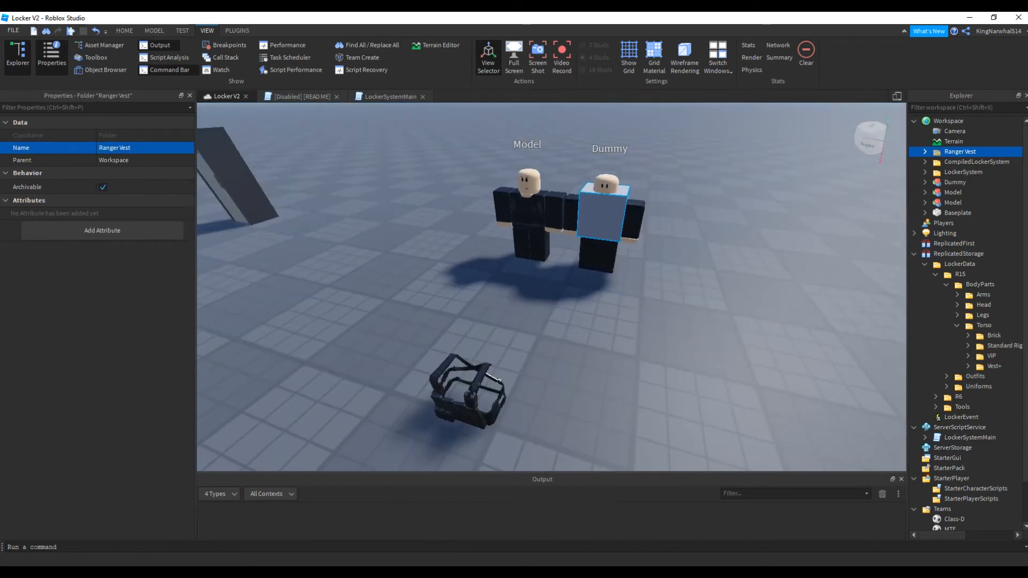
{"action": "left_click", "coordinate": [925, 151]}
{"action": "left_click", "coordinate": [936, 172]}
{"action": "left_click", "coordinate": [964, 182]}
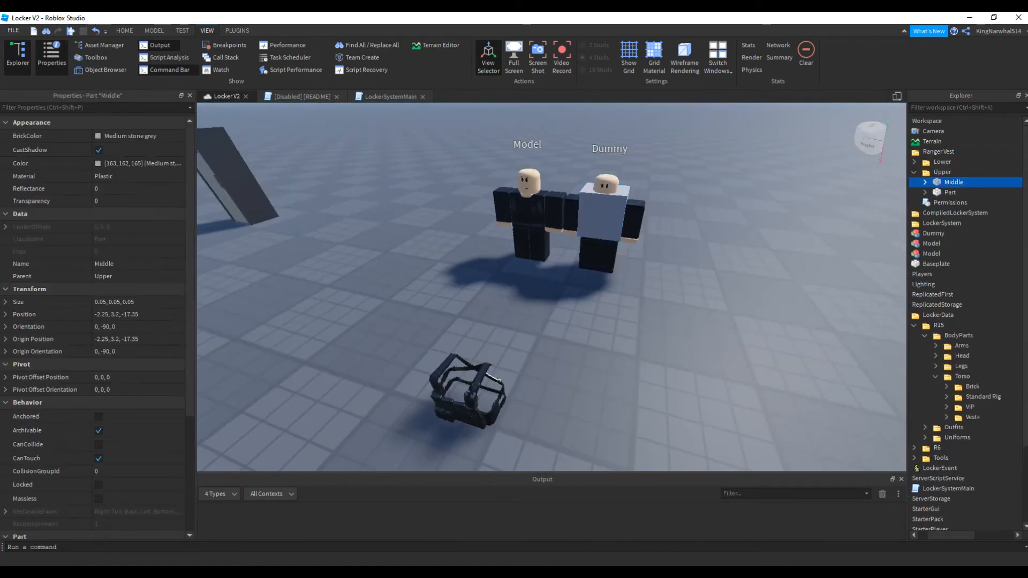
{"action": "left_click", "coordinate": [958, 192]}
{"action": "key", "text": "Delete"}
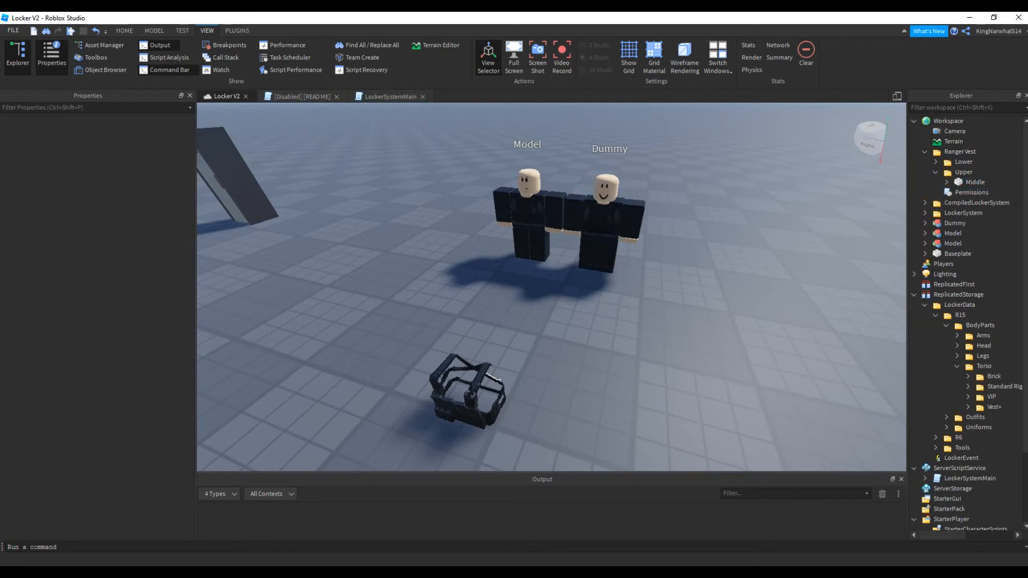
Move the vest model in front of the Dummy and put it into the Upper folder of Ranger Vest
{"action": "left_click_drag", "start_coordinate": [467, 408], "coordinate": [589, 306]}
{"action": "left_click_drag", "start_coordinate": [969, 243], "coordinate": [964, 172]}
{"action": "key", "text": "f"}
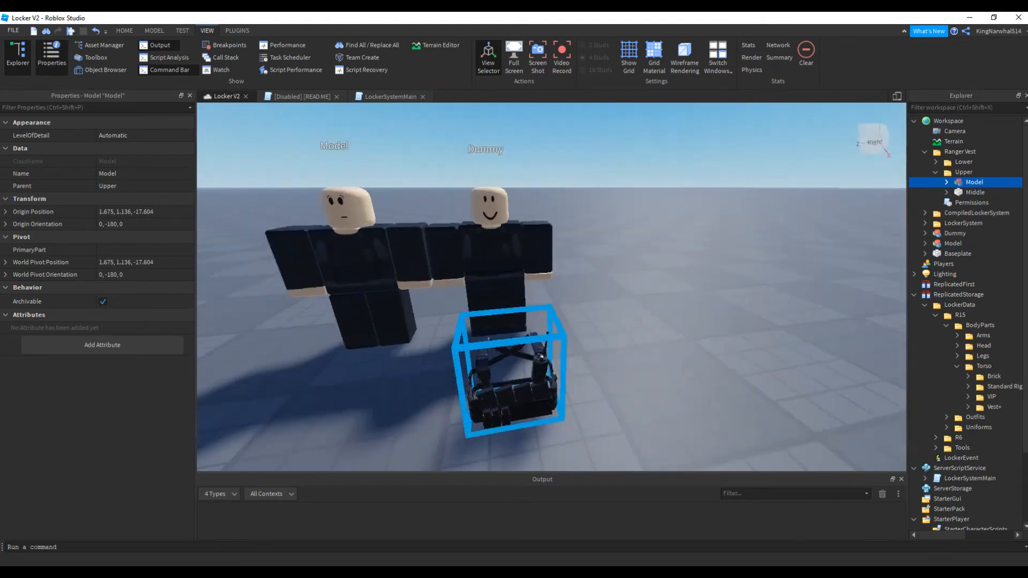
Ungroup the vest model and its nested models so that all mesh parts sit directly in the Upper folder
{"action": "right_click", "coordinate": [968, 174]}
{"action": "left_click", "coordinate": [968, 173]}
{"action": "left_click", "coordinate": [968, 182]}
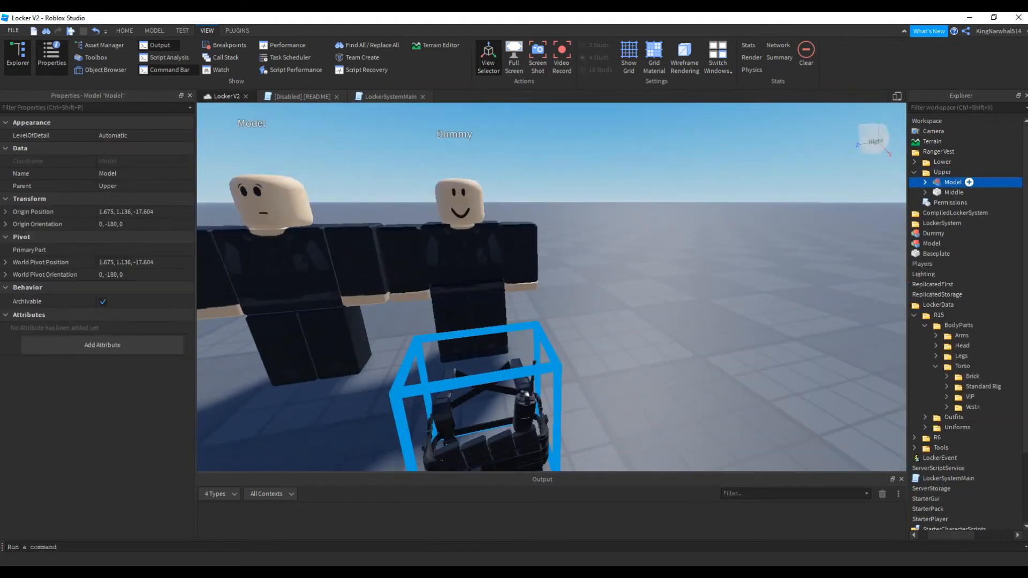
{"action": "right_click", "coordinate": [964, 182]}
{"action": "left_click", "coordinate": [953, 277]}
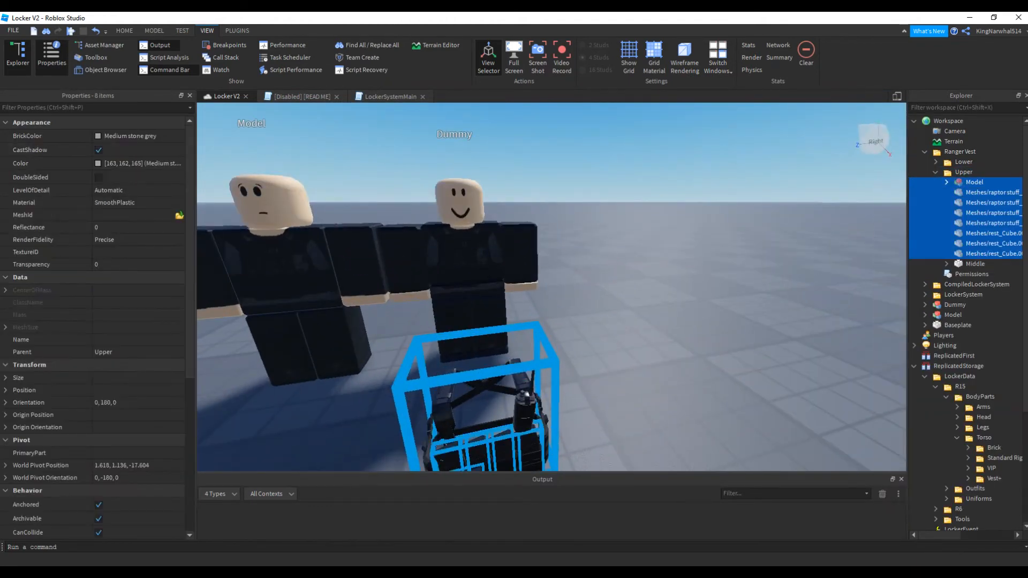
{"action": "right_click", "coordinate": [988, 183]}
{"action": "left_click", "coordinate": [963, 280]}
{"action": "right_click", "coordinate": [988, 183]}
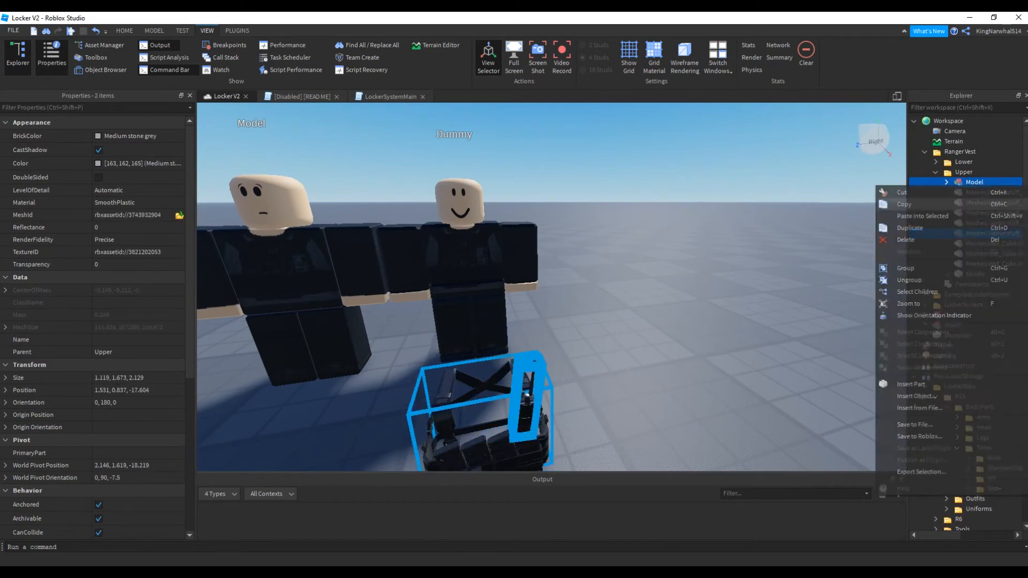
{"action": "left_click", "coordinate": [953, 280]}
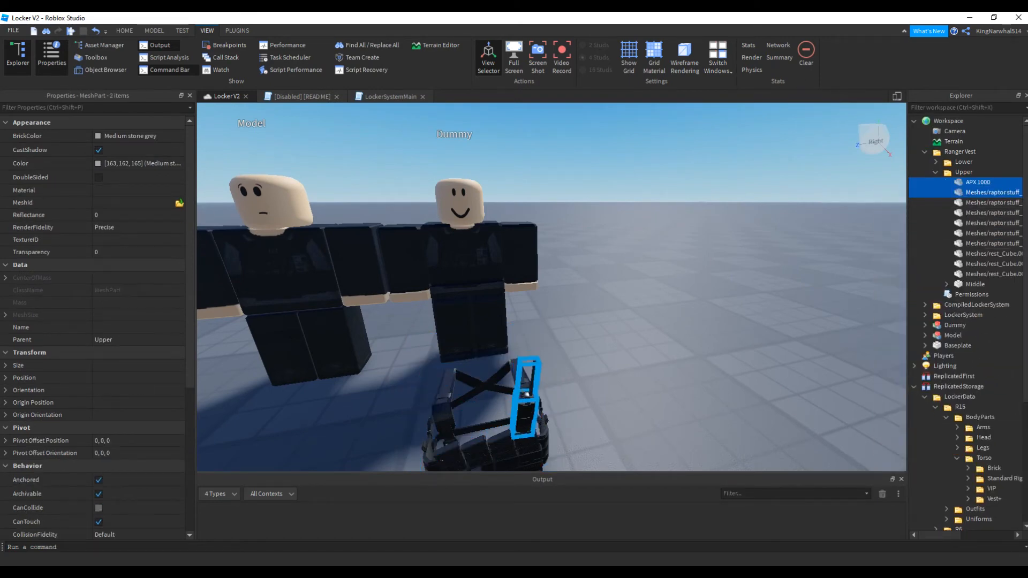
Select all the vest meshes in the Upper folder and move them onto the Dummy's torso
{"action": "left_click", "coordinate": [974, 274], "text": "shift"}
{"action": "right_click_drag", "start_coordinate": [594, 359], "coordinate": [584, 399]}
{"action": "left_click_drag", "start_coordinate": [544, 275], "coordinate": [543, 137]}
{"action": "right_click_drag", "start_coordinate": [579, 287], "coordinate": [471, 240]}
{"action": "left_click_drag", "start_coordinate": [541, 279], "coordinate": [720, 276]}
{"action": "right_click_drag", "start_coordinate": [720, 275], "coordinate": [680, 300]}
{"action": "scroll", "coordinate": [605, 268], "scroll_direction": "up", "scroll_amount": 4}
{"action": "scroll", "coordinate": [600, 267], "scroll_direction": "down", "scroll_amount": 1}
{"action": "left_click_drag", "start_coordinate": [529, 259], "coordinate": [554, 260]}
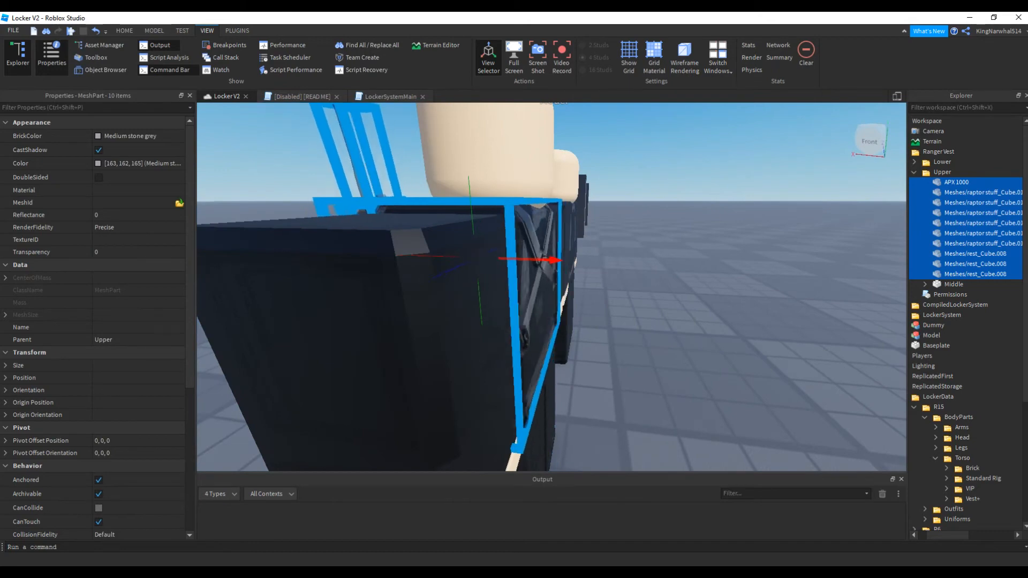
{"action": "right_click_drag", "start_coordinate": [554, 260], "coordinate": [656, 257]}
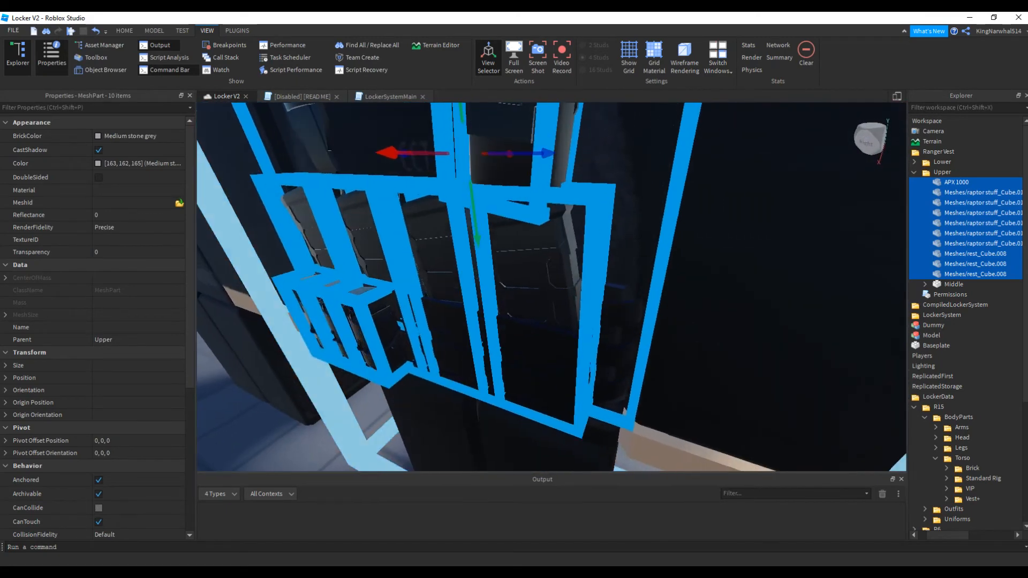
Fine-tune the vest meshes' position so they fit the Dummy's torso, and check the fit from several sides
{"action": "scroll", "coordinate": [551, 287], "scroll_direction": "down", "scroll_amount": 3}
{"action": "right_click_drag", "start_coordinate": [589, 225], "coordinate": [536, 230]}
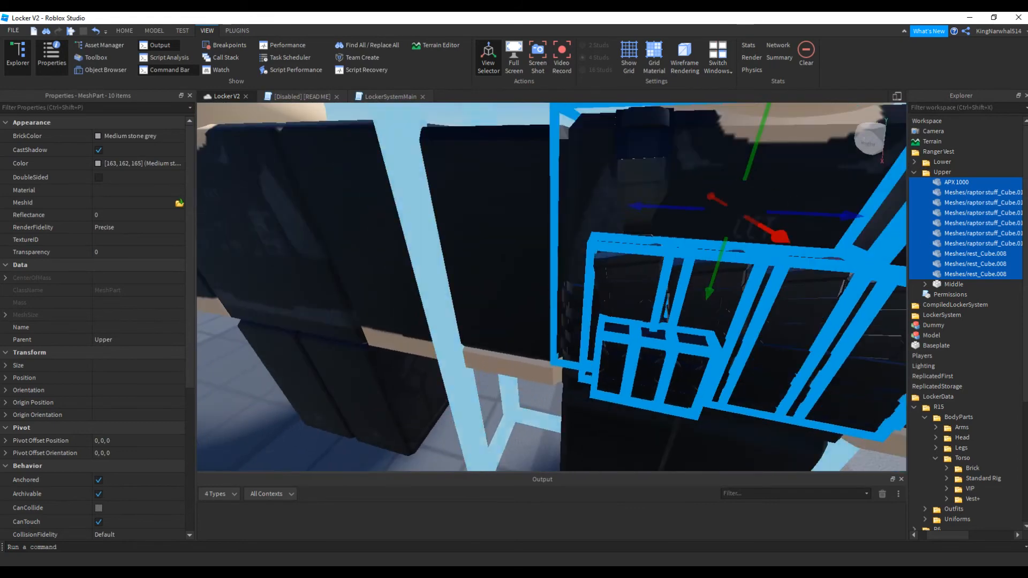
{"action": "left_click_drag", "start_coordinate": [780, 235], "coordinate": [768, 229]}
{"action": "right_click_drag", "start_coordinate": [768, 229], "coordinate": [902, 286]}
{"action": "right_click_drag", "start_coordinate": [535, 257], "coordinate": [506, 225]}
{"action": "left_click_drag", "start_coordinate": [496, 165], "coordinate": [497, 165]}
{"action": "right_click_drag", "start_coordinate": [568, 279], "coordinate": [763, 300]}
{"action": "left_click", "coordinate": [402, 300]}
{"action": "right_click_drag", "start_coordinate": [402, 300], "coordinate": [600, 241]}
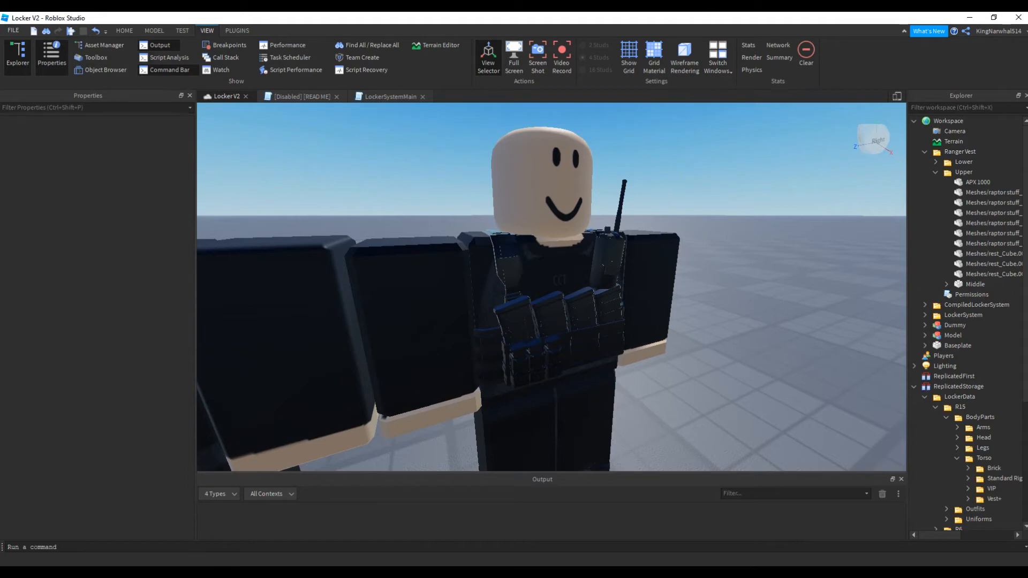
Try to weld all the vest meshes in the Upper folder to the Middle part with the Weld Constraint plugin
{"action": "left_click", "coordinate": [237, 31]}
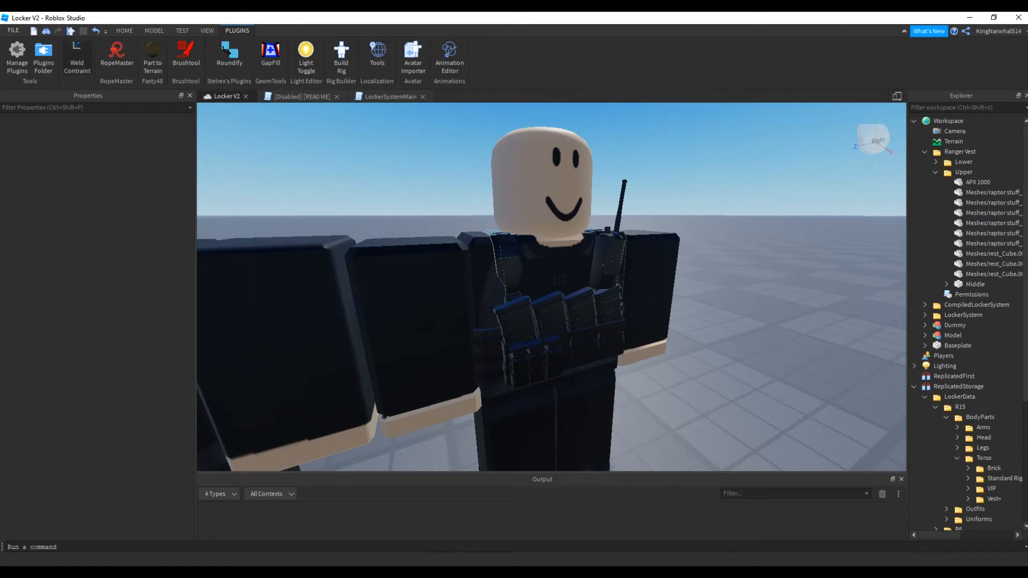
{"action": "right_click_drag", "start_coordinate": [551, 287], "coordinate": [568, 308]}
{"action": "scroll", "coordinate": [568, 308], "scroll_direction": "down", "scroll_amount": 3}
{"action": "left_click", "coordinate": [980, 182]}
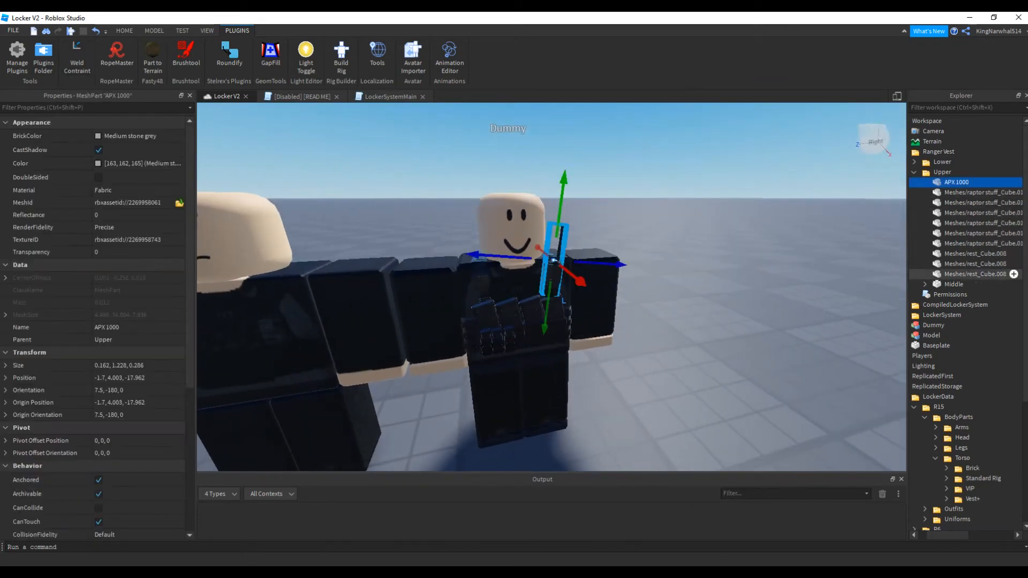
{"action": "left_click", "coordinate": [990, 274], "text": "shift"}
{"action": "key", "text": "f"}
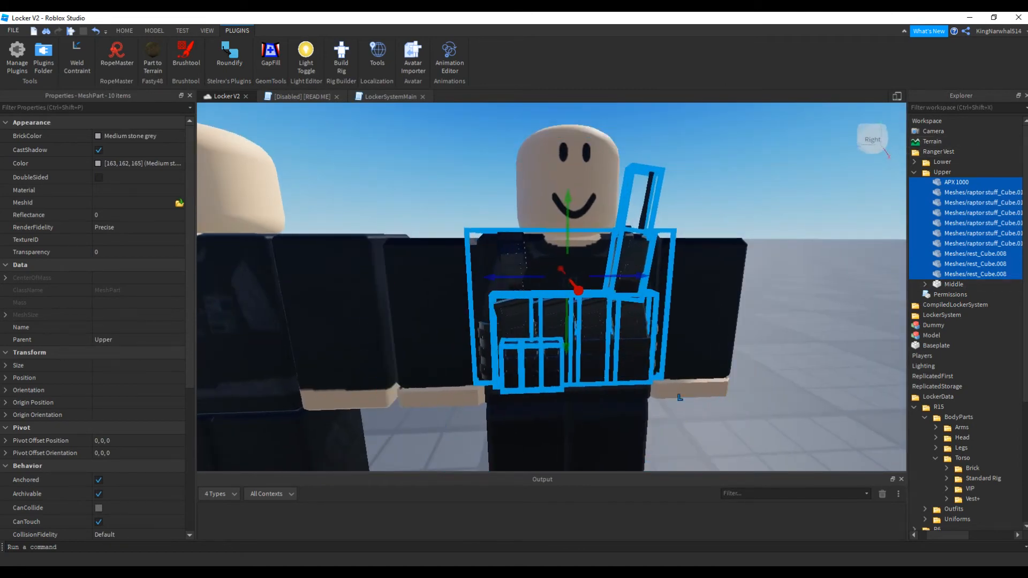
{"action": "right_click_drag", "start_coordinate": [552, 287], "coordinate": [610, 300]}
{"action": "scroll", "coordinate": [552, 287], "scroll_direction": "down", "scroll_amount": 2}
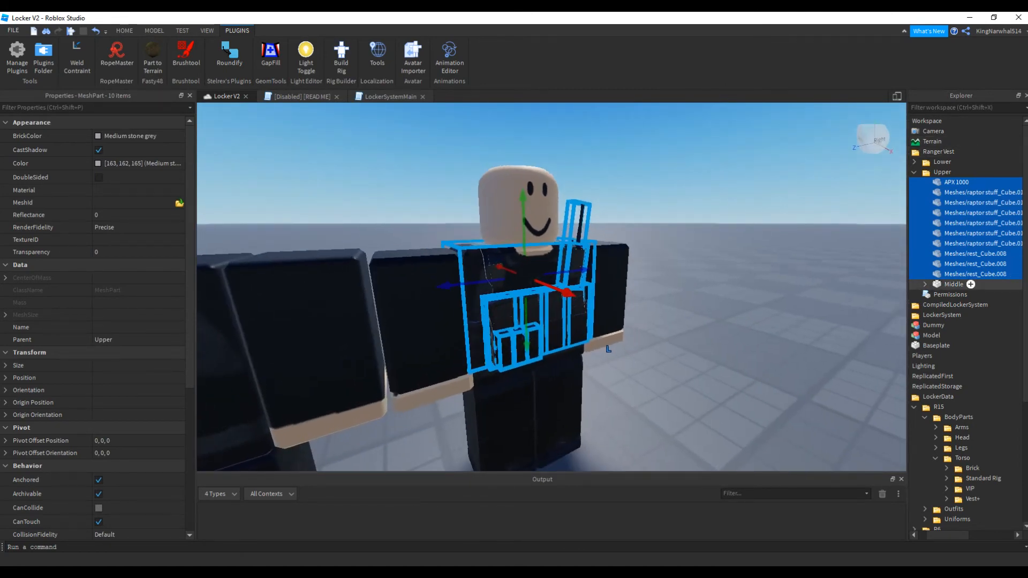
{"action": "left_click", "coordinate": [955, 284], "text": "ctrl"}
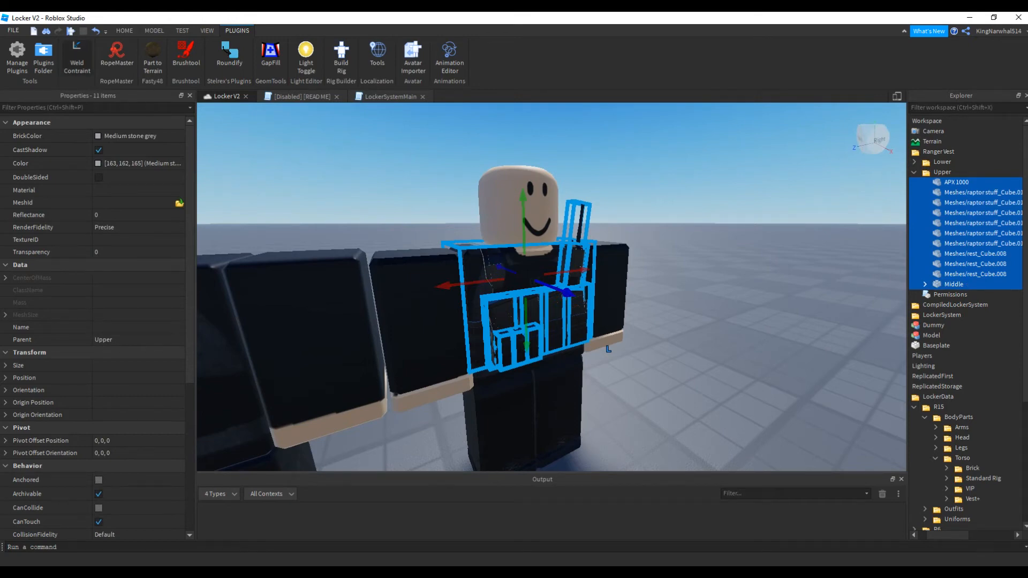
{"action": "left_click", "coordinate": [77, 58]}
{"action": "left_click", "coordinate": [924, 284]}
{"action": "scroll", "coordinate": [974, 295], "scroll_direction": "down", "scroll_amount": 2}
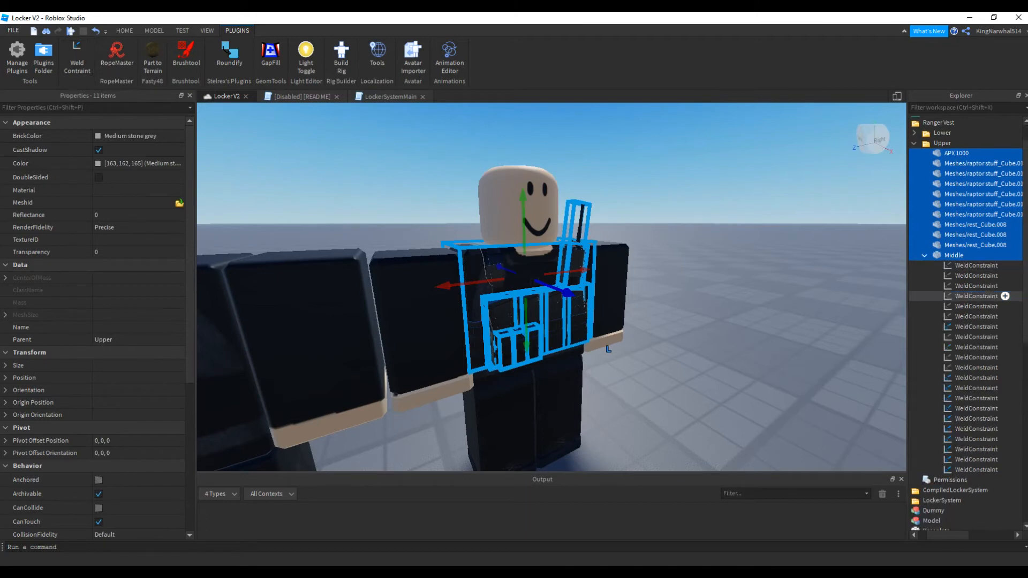
{"action": "key", "text": "ctrl+z"}
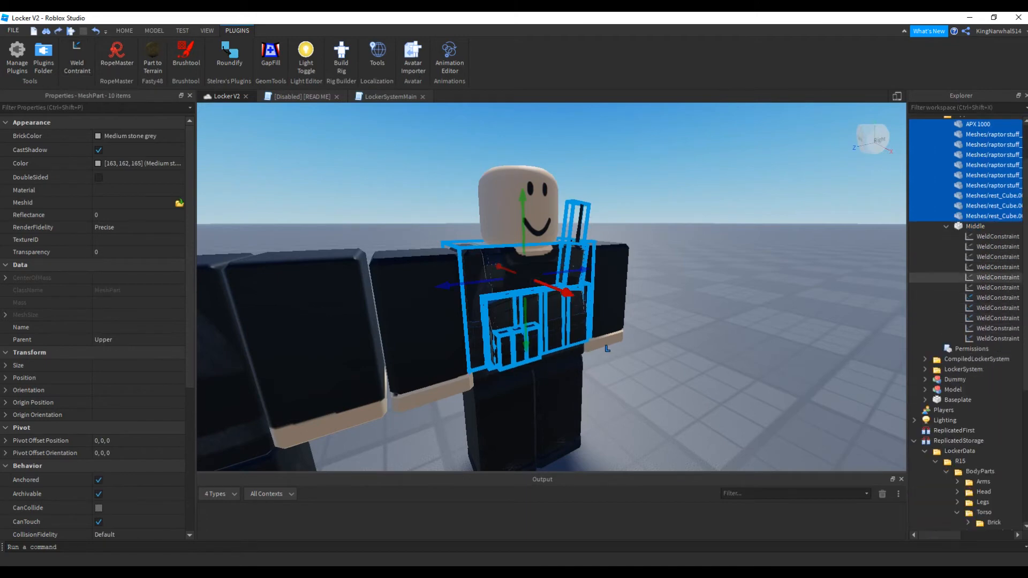
Delete all the WeldConstraints left over under the Middle part in the Upper folder
{"action": "left_click", "coordinate": [997, 338]}
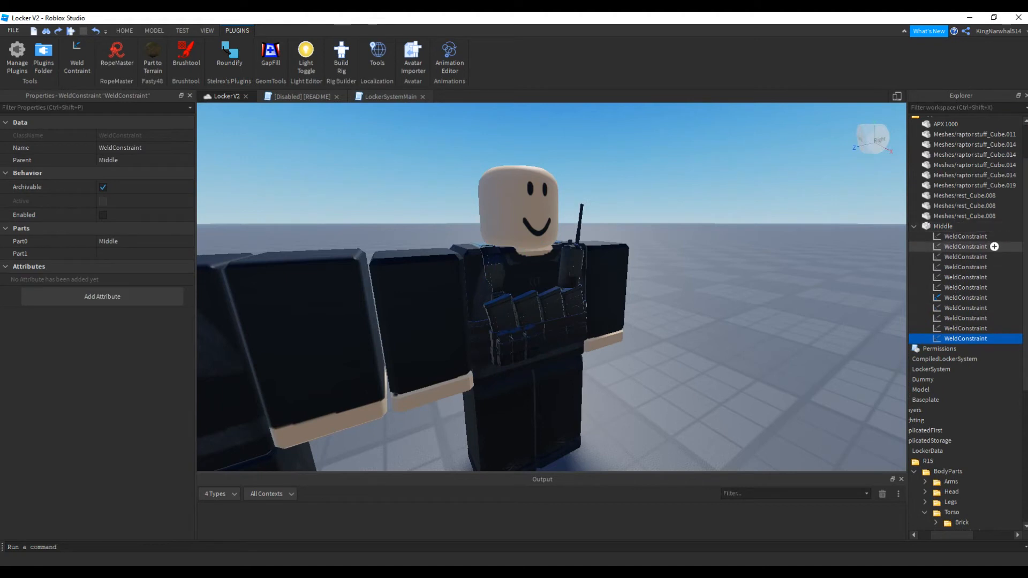
{"action": "left_click", "coordinate": [997, 236], "text": "shift"}
{"action": "key", "text": "Delete"}
{"action": "left_click", "coordinate": [963, 233]}
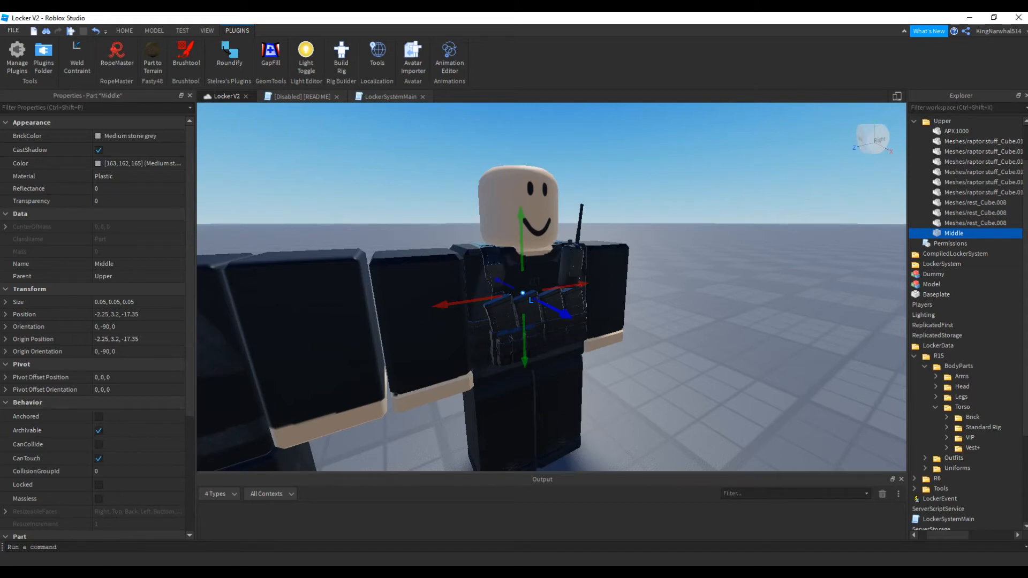
Weld all the vest meshes in the Upper folder to the Middle part with the Weld Constraint plugin
{"action": "left_click", "coordinate": [956, 131]}
{"action": "left_click", "coordinate": [976, 223], "text": "shift"}
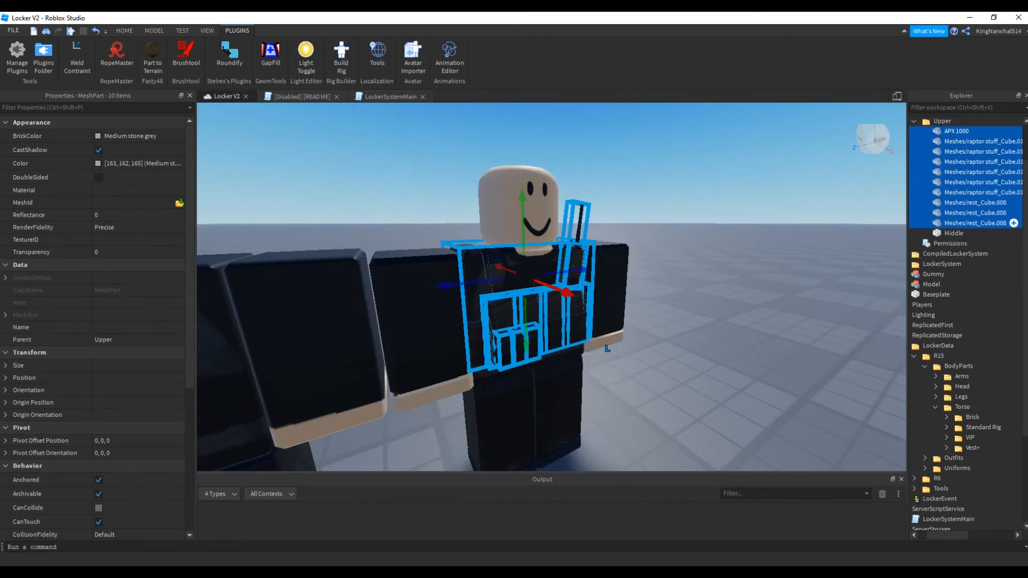
{"action": "left_click", "coordinate": [954, 233], "text": "ctrl"}
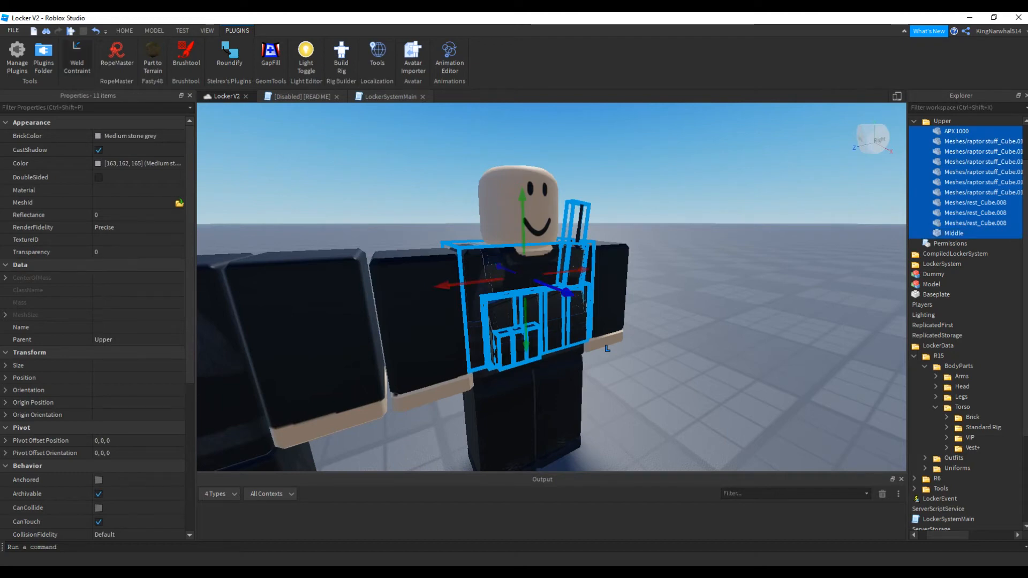
{"action": "left_click", "coordinate": [77, 56]}
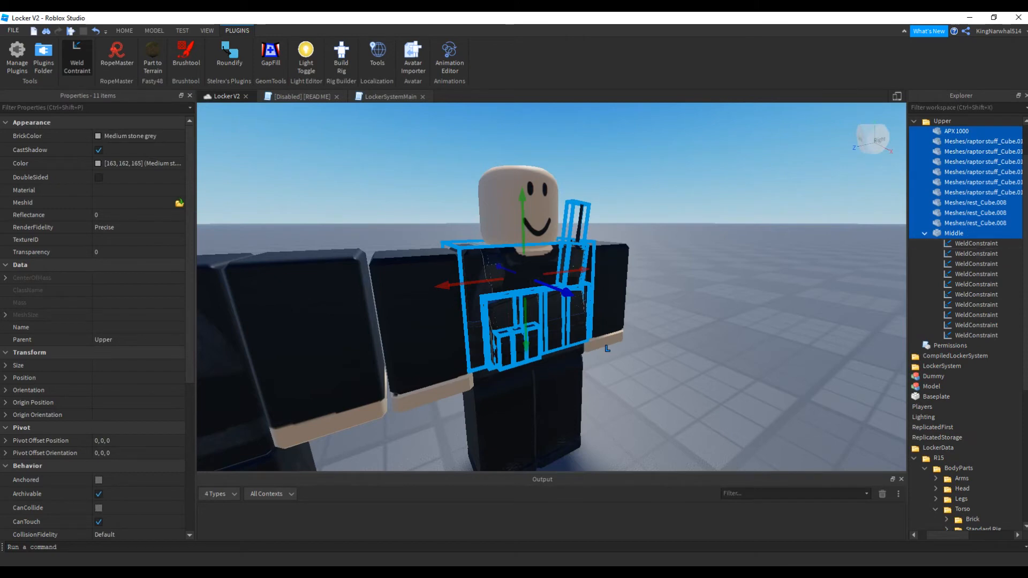
{"action": "left_click", "coordinate": [155, 31]}
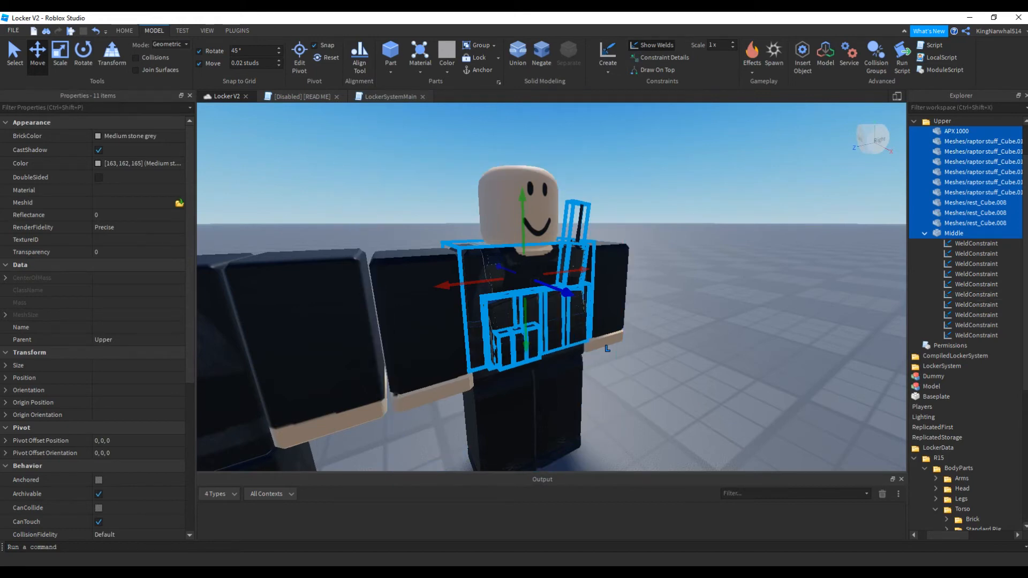
Move the Ranger Vest folder from Workspace into the Torso folder of the R15 BodyParts
{"action": "left_click", "coordinate": [924, 234]}
{"action": "scroll", "coordinate": [942, 184], "scroll_direction": "up", "scroll_amount": 2}
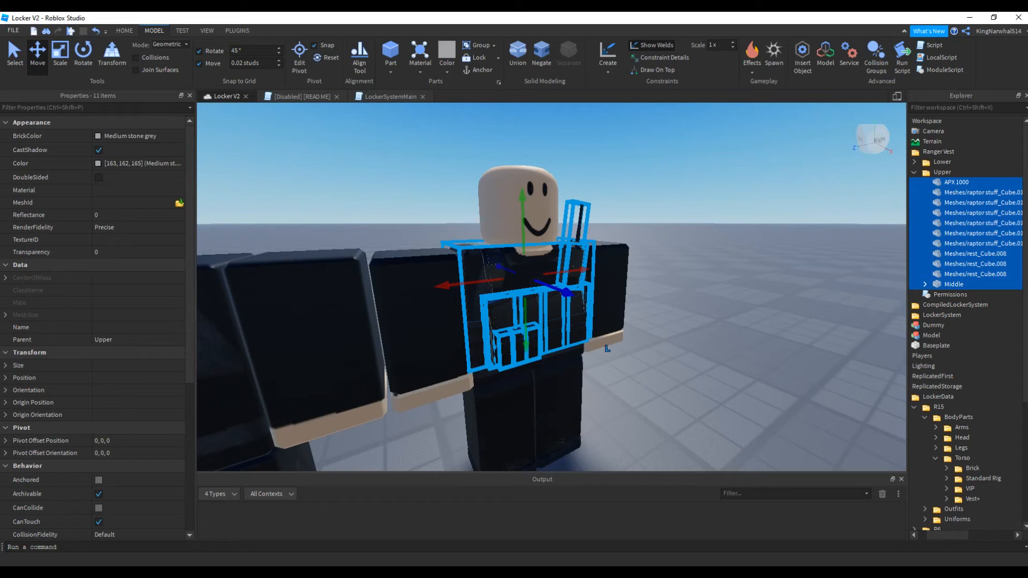
{"action": "left_click", "coordinate": [943, 172]}
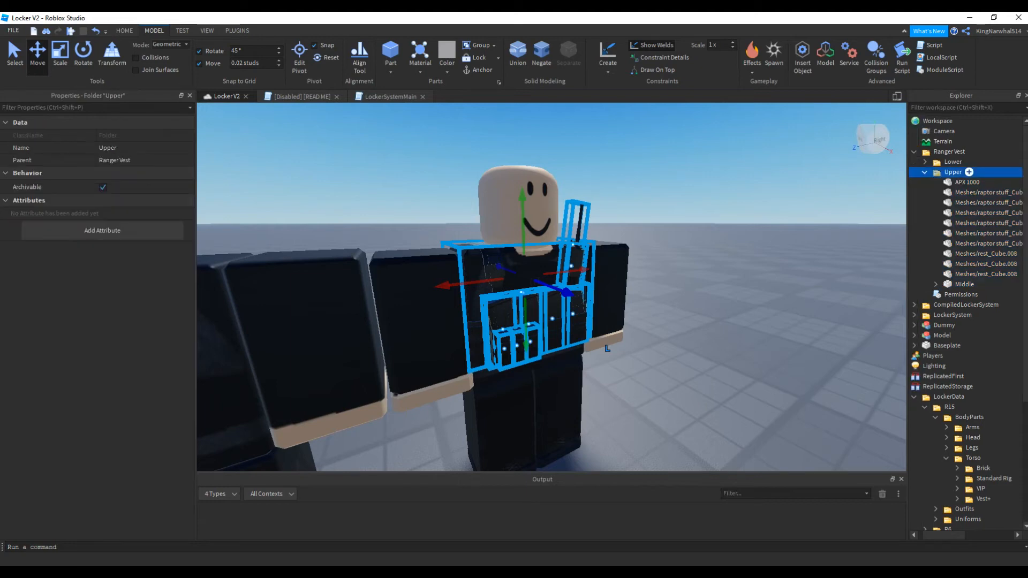
{"action": "left_click", "coordinate": [925, 172]}
{"action": "left_click", "coordinate": [914, 151]}
{"action": "left_click_drag", "start_coordinate": [949, 152], "coordinate": [983, 152]}
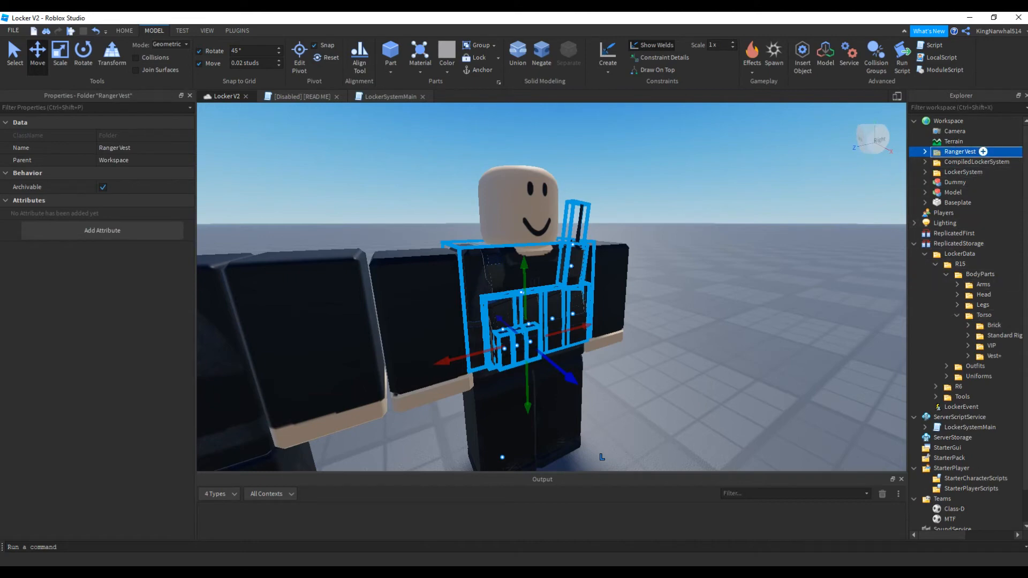
{"action": "left_click_drag", "start_coordinate": [983, 152], "coordinate": [998, 315]}
Playtest the place, check the torso items in a locker's menu and on the character, and stop the test
{"action": "key", "text": "F5"}
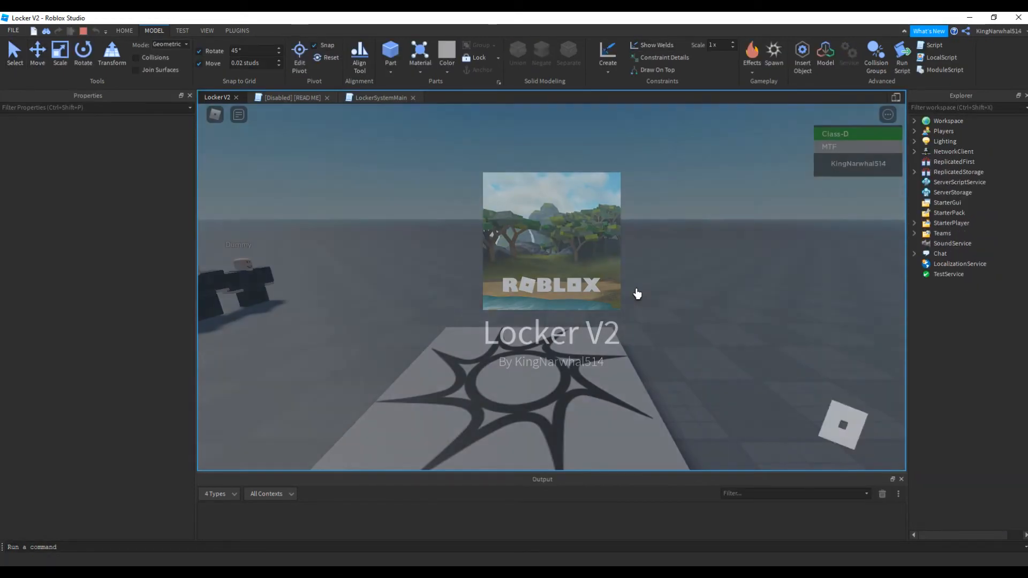
{"action": "key", "text": "w"}
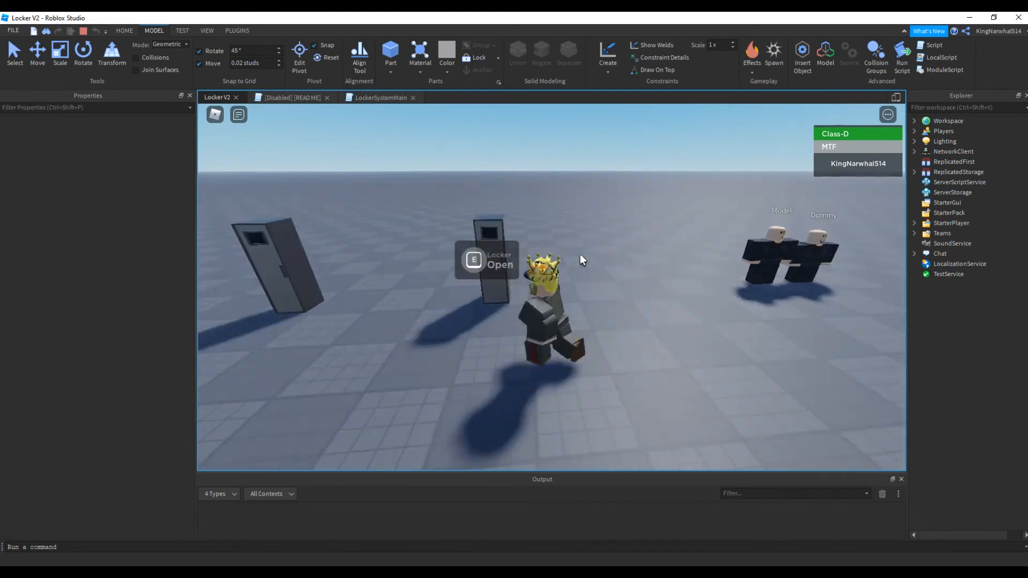
{"action": "right_click_drag", "start_coordinate": [581, 255], "coordinate": [580, 254]}
{"action": "key", "text": "e"}
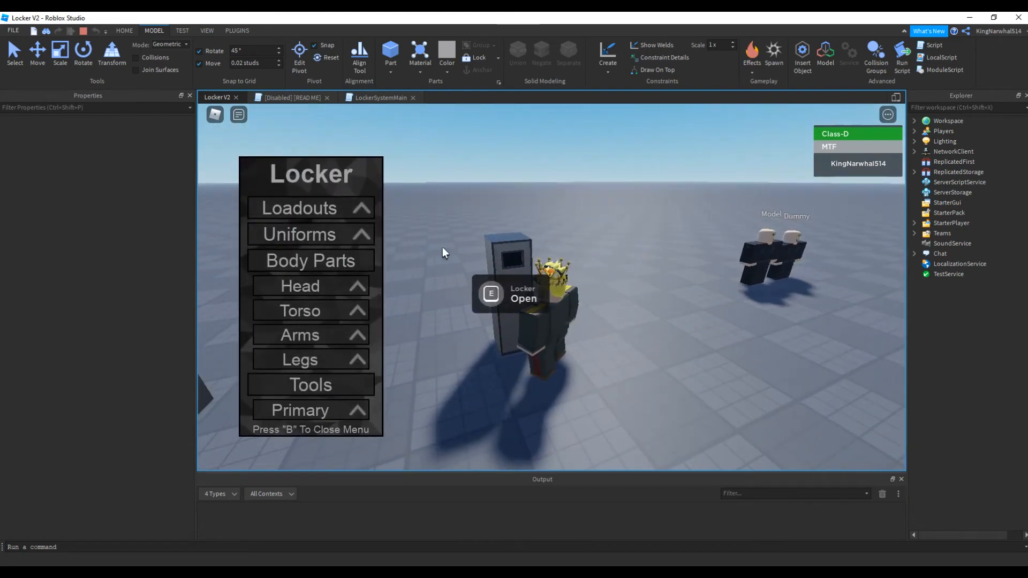
{"action": "left_click", "coordinate": [318, 311]}
{"action": "scroll", "coordinate": [337, 299], "scroll_direction": "down", "scroll_amount": 5}
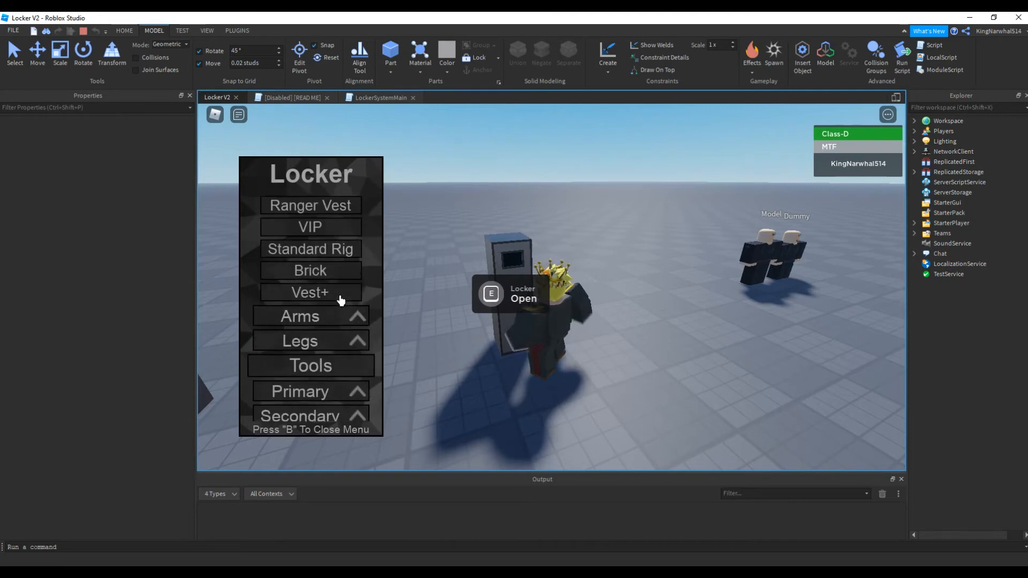
{"action": "scroll", "coordinate": [322, 284], "scroll_direction": "up", "scroll_amount": 3}
{"action": "right_click_drag", "start_coordinate": [603, 318], "coordinate": [604, 318]}
{"action": "right_click_drag", "start_coordinate": [603, 318], "coordinate": [605, 316]}
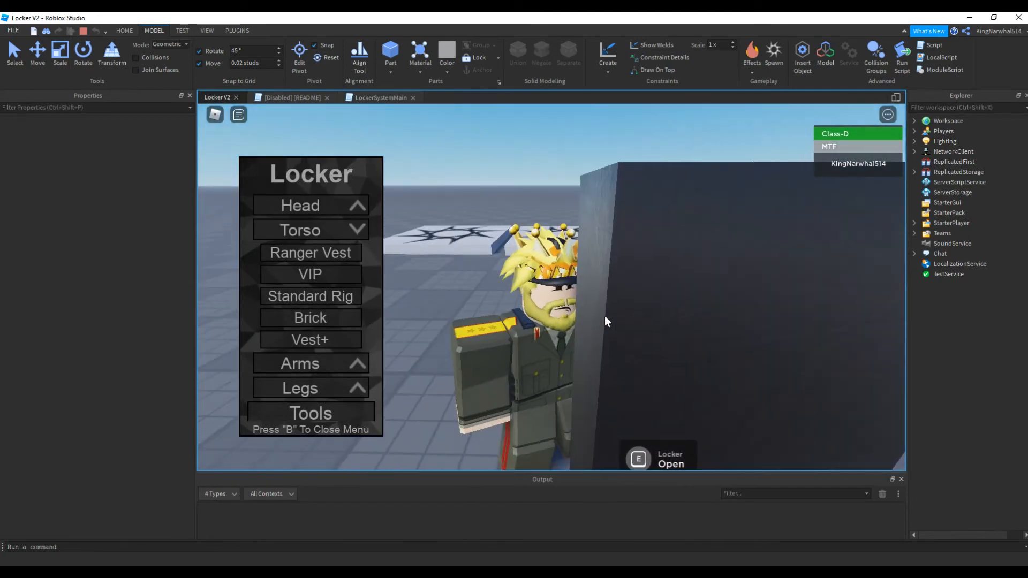
{"action": "key", "text": "shift+F5"}
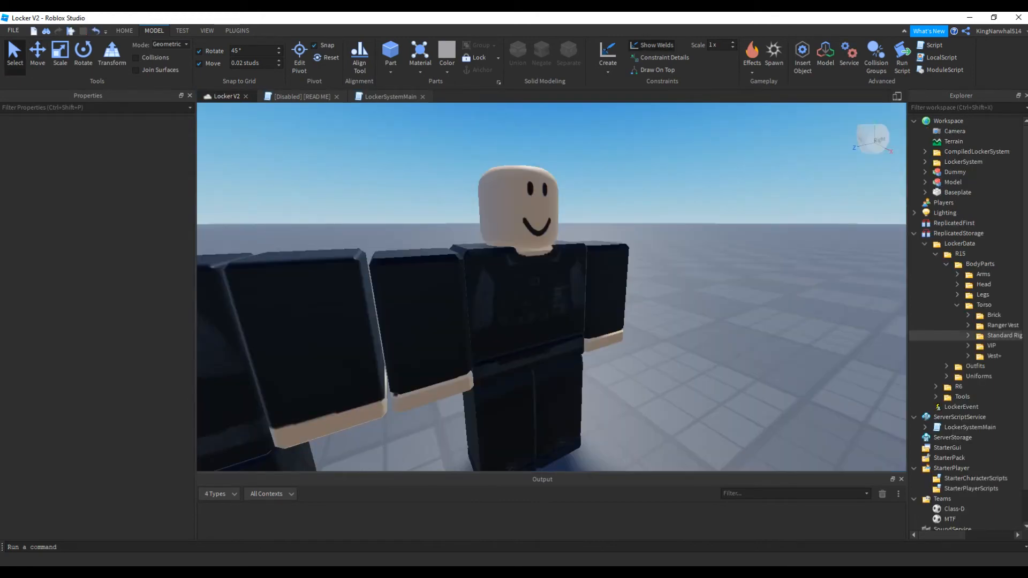
Return the Ranger Vest folder to Workspace and turn off Anchored for all the meshes in its Upper folder
{"action": "left_click", "coordinate": [996, 325]}
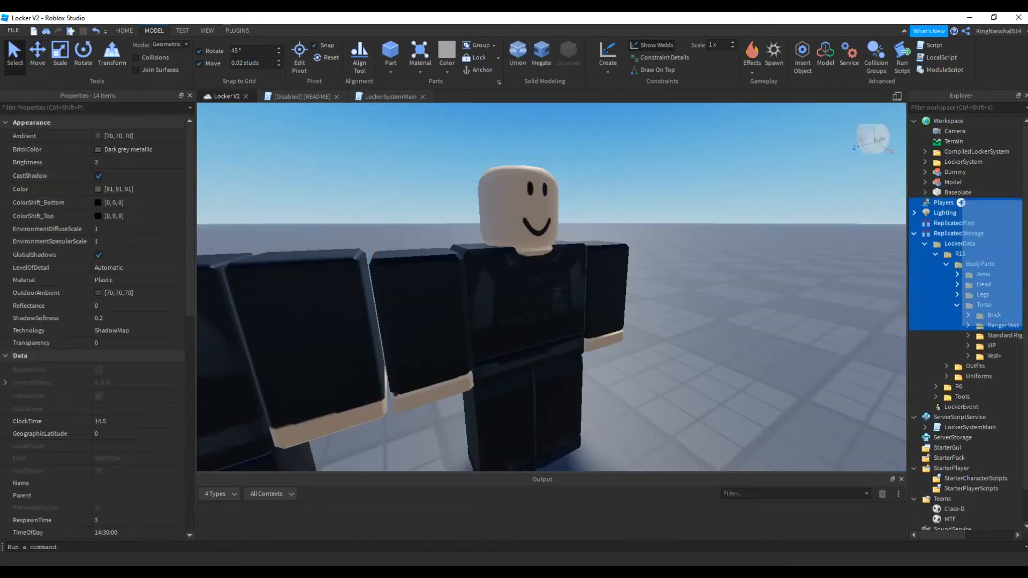
{"action": "left_click_drag", "start_coordinate": [970, 121], "coordinate": [970, 120]}
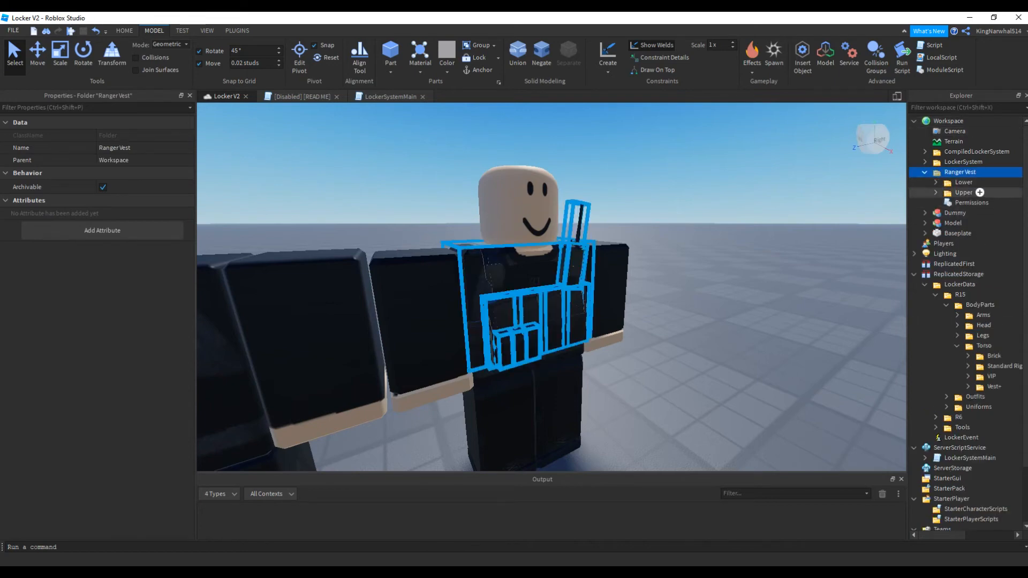
{"action": "left_click", "coordinate": [935, 192]}
{"action": "left_click", "coordinate": [956, 203]}
{"action": "left_click", "coordinate": [975, 294], "text": "shift"}
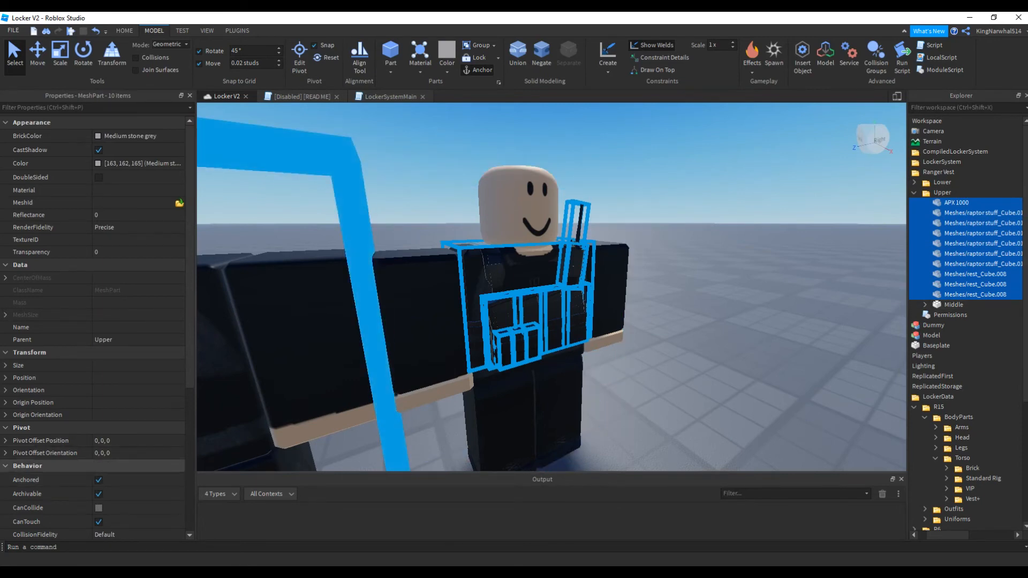
{"action": "left_click", "coordinate": [99, 480]}
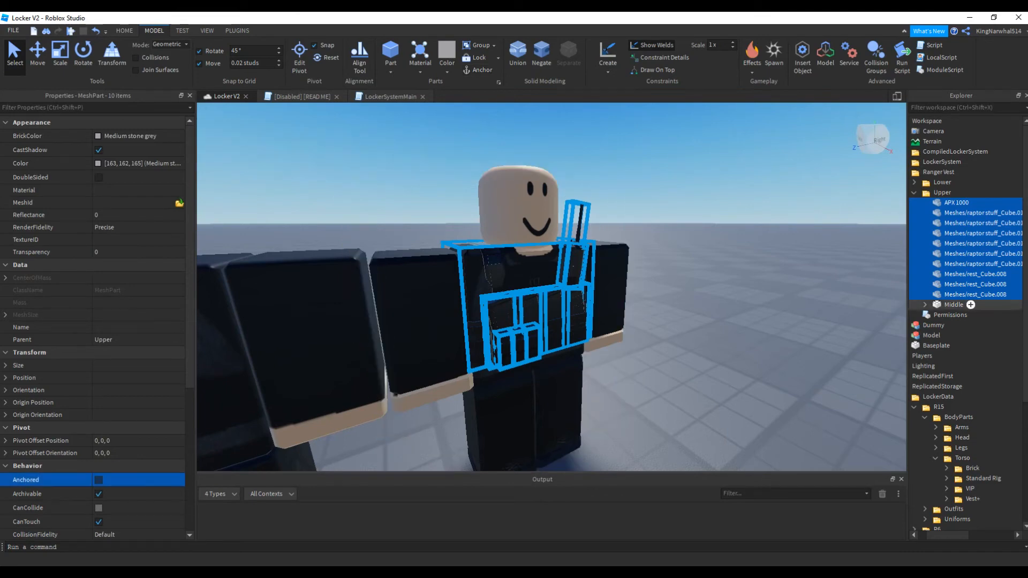
{"action": "left_click", "coordinate": [953, 305]}
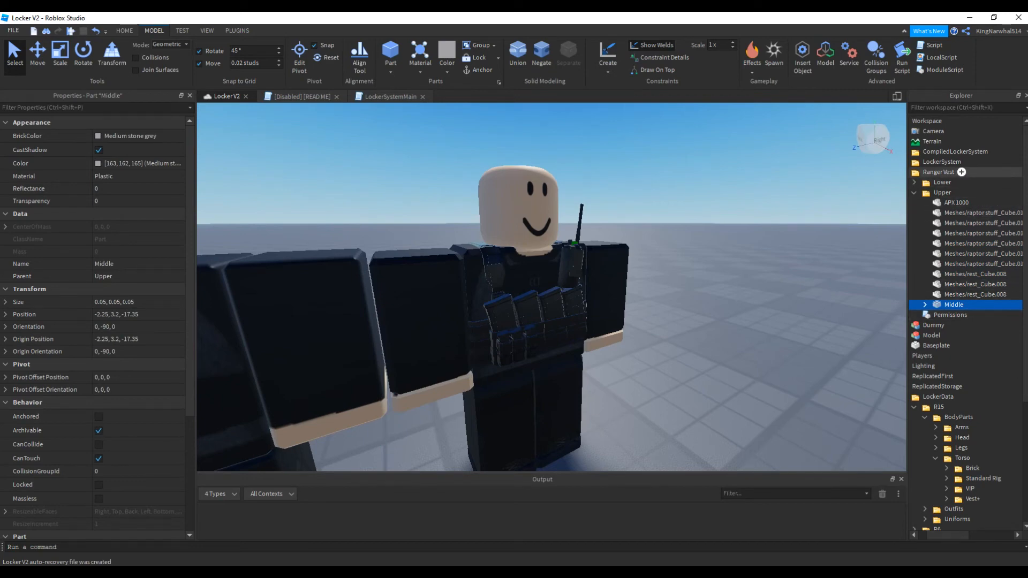
Move the Ranger Vest folder into the R15 Torso folder again and start a playtest
{"action": "left_click", "coordinate": [950, 172]}
{"action": "left_click_drag", "start_coordinate": [956, 172], "coordinate": [984, 315]}
{"action": "key", "text": "F5"}
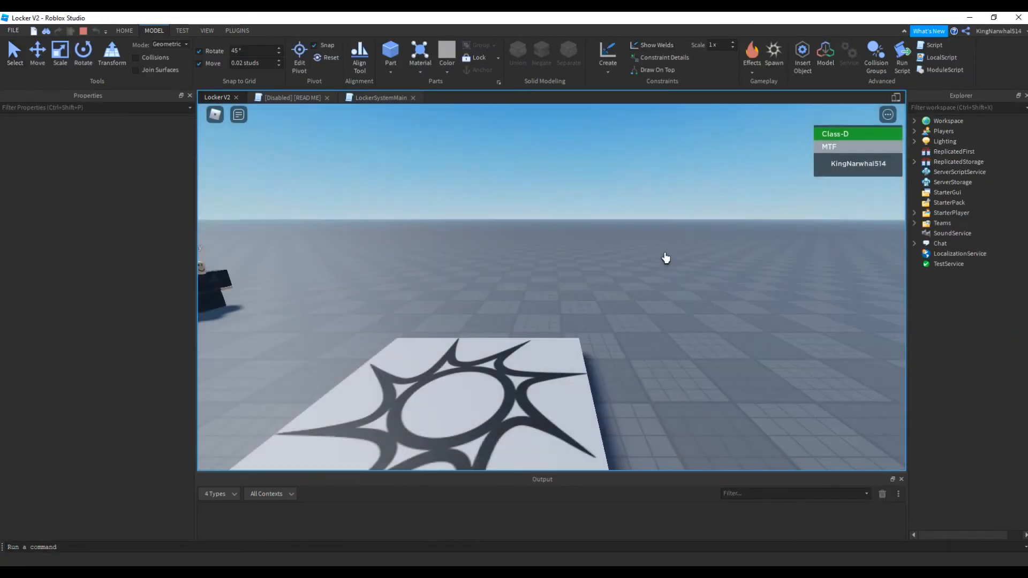
Equip the Ranger Vest from a locker's Torso list, inspect it on the moving character, and stop the playtest
{"action": "key", "text": "w"}
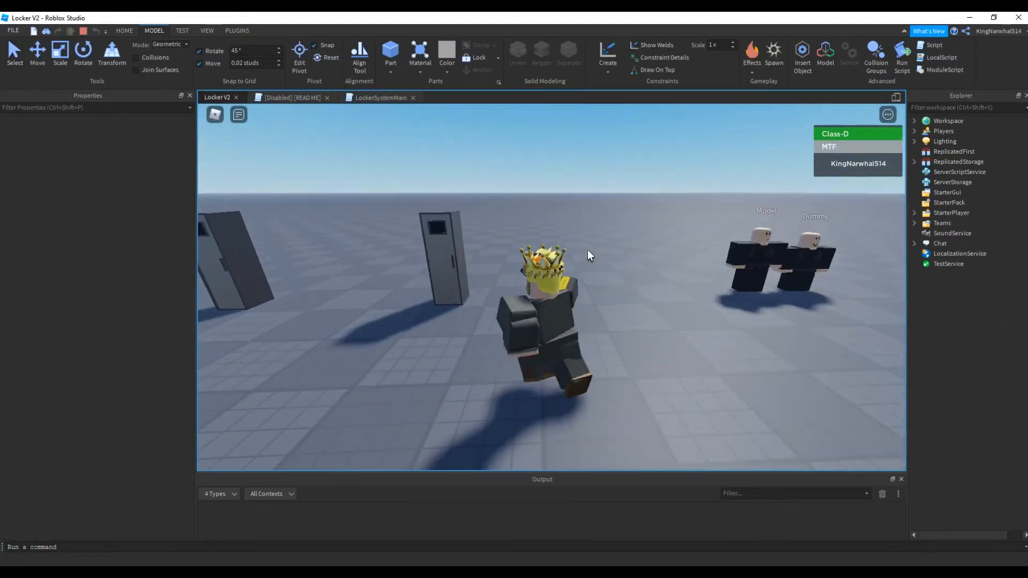
{"action": "key", "text": "e"}
{"action": "left_click", "coordinate": [322, 321]}
{"action": "scroll", "coordinate": [336, 321], "scroll_direction": "down", "scroll_amount": 3}
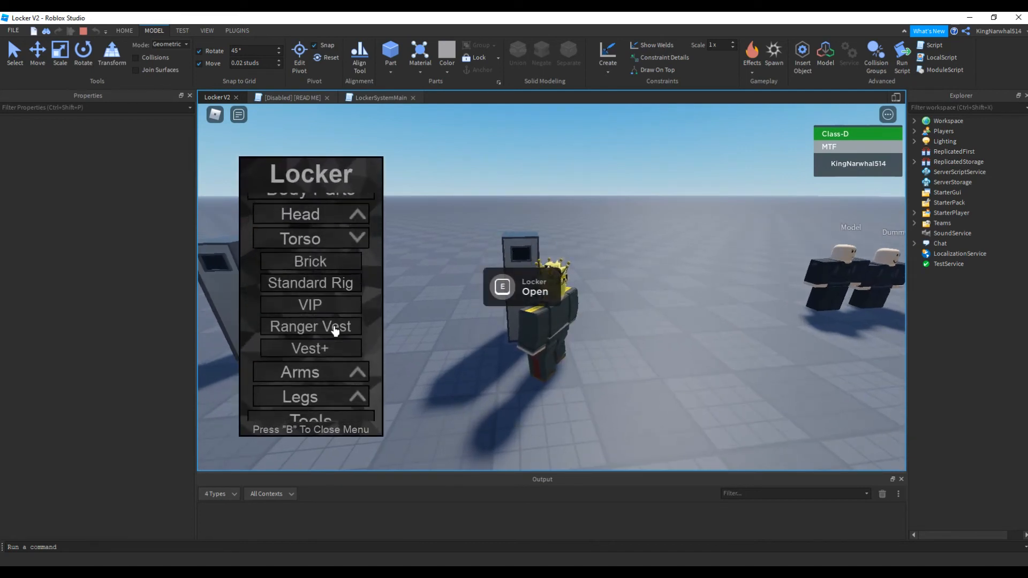
{"action": "left_click", "coordinate": [335, 318]}
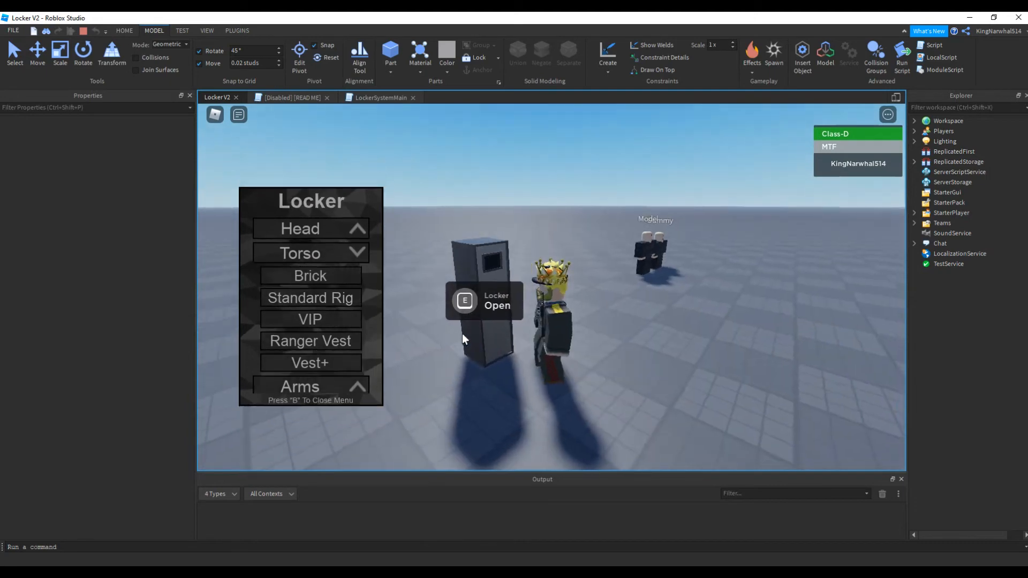
{"action": "key", "text": "b"}
{"action": "right_click_drag", "start_coordinate": [464, 340], "coordinate": [495, 351]}
{"action": "key", "text": "w"}
{"action": "key", "text": "s"}
{"action": "right_click_drag", "start_coordinate": [660, 264], "coordinate": [660, 265]}
{"action": "key", "text": "shift+F5"}
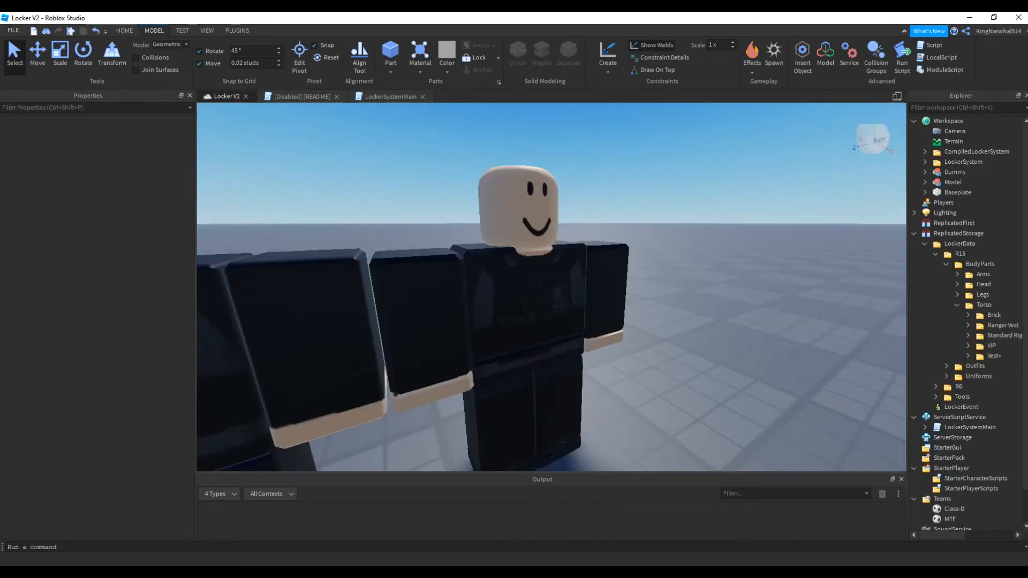
Duplicate the Ranger outfit in the R15 Outfits folder and rename the copy to Sergeant
{"action": "key", "text": "s"}
{"action": "right_click_drag", "start_coordinate": [551, 287], "coordinate": [552, 287]}
{"action": "key", "text": "w"}
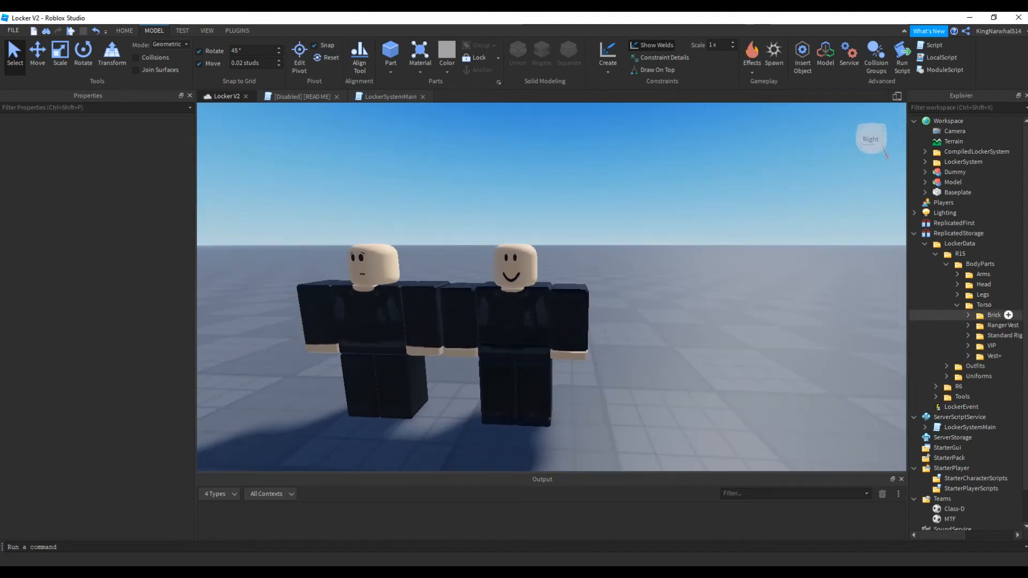
{"action": "left_click", "coordinate": [957, 305]}
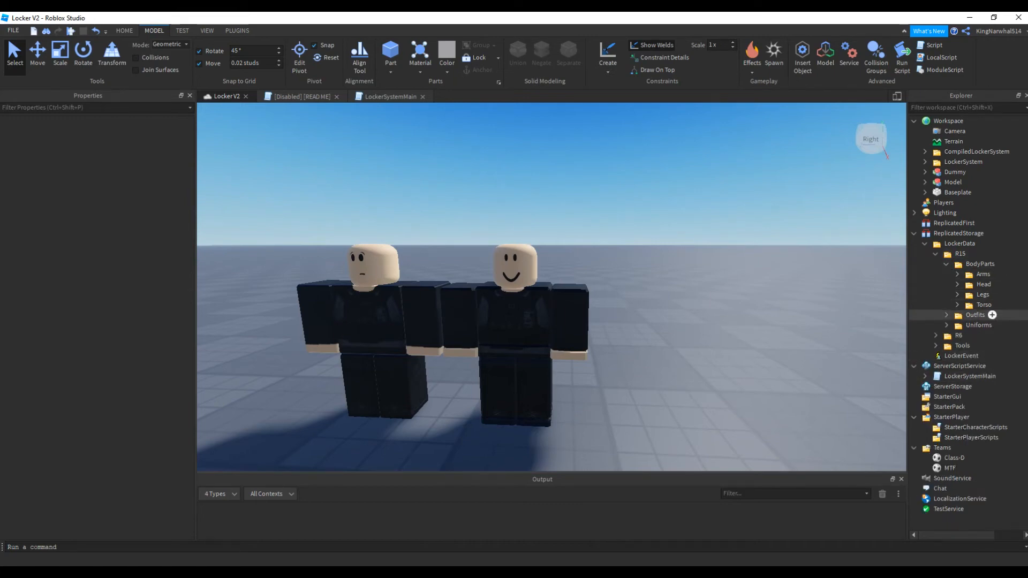
{"action": "left_click", "coordinate": [946, 315]}
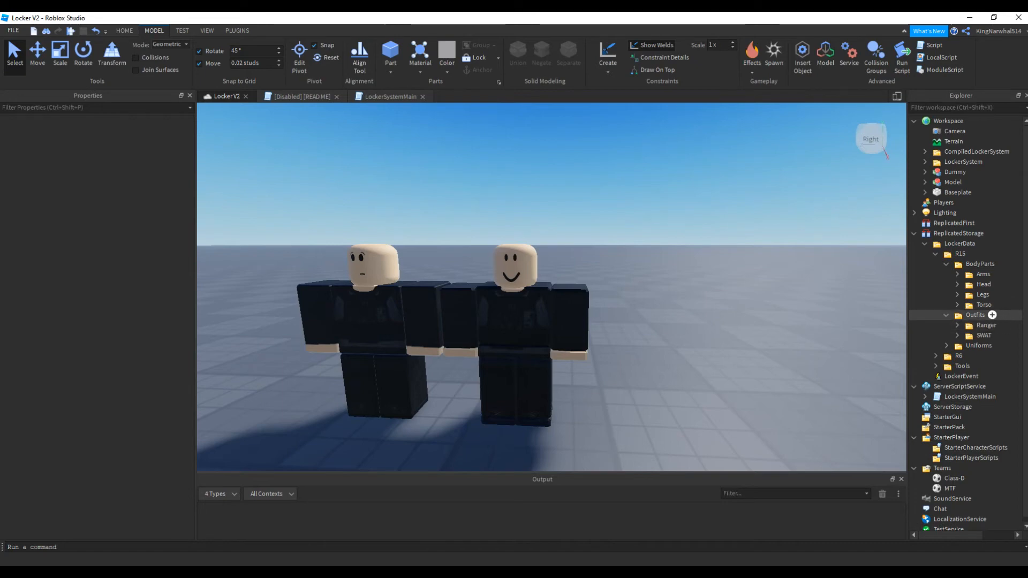
{"action": "scroll", "coordinate": [964, 317], "scroll_direction": "down", "scroll_amount": 1}
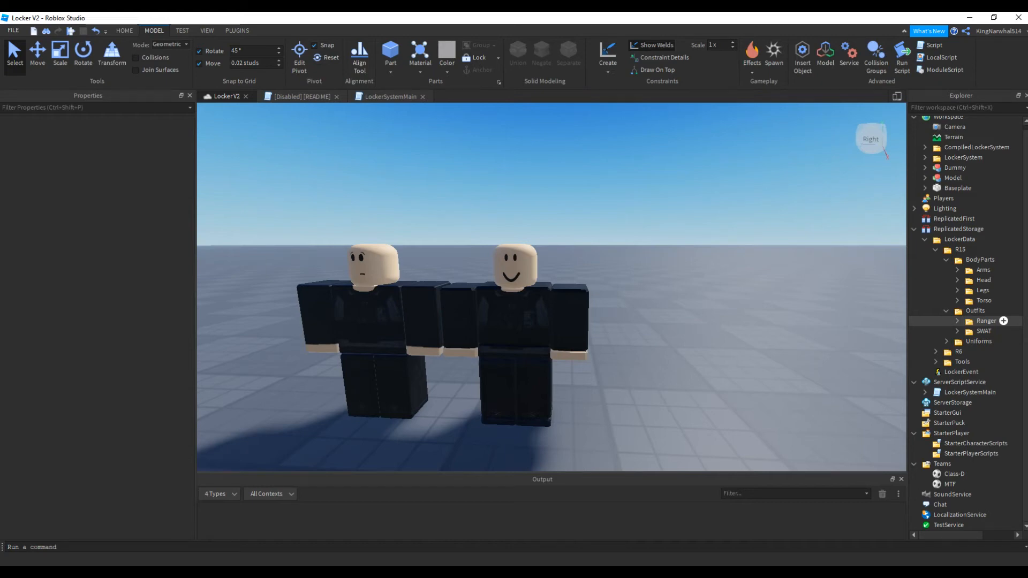
{"action": "left_click", "coordinate": [986, 321]}
{"action": "key", "text": "ctrl+d"}
{"action": "left_click", "coordinate": [134, 161]}
{"action": "left_click", "coordinate": [134, 148]}
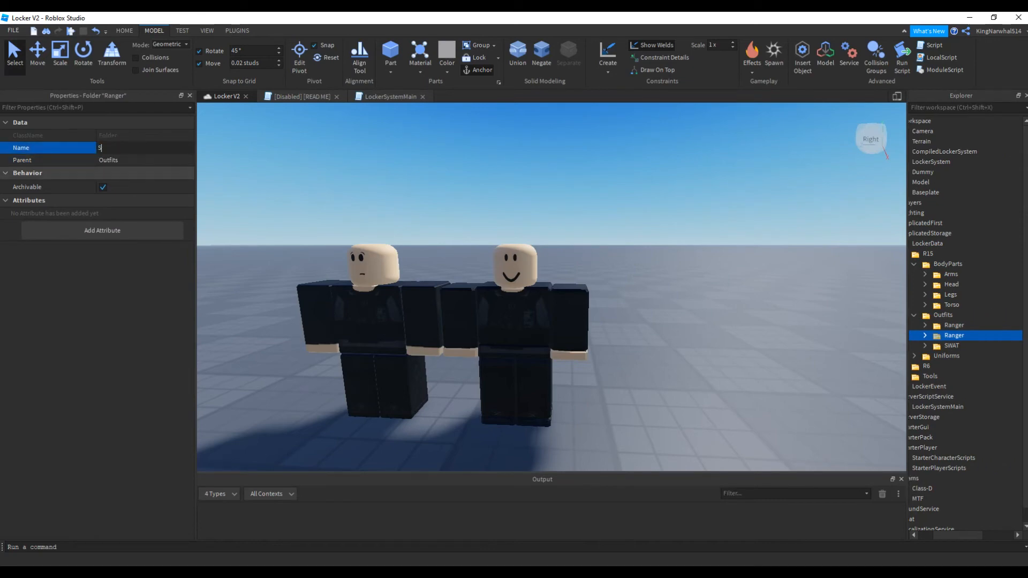
{"action": "type", "text": "Sergeant"}
{"action": "key", "text": "Return"}
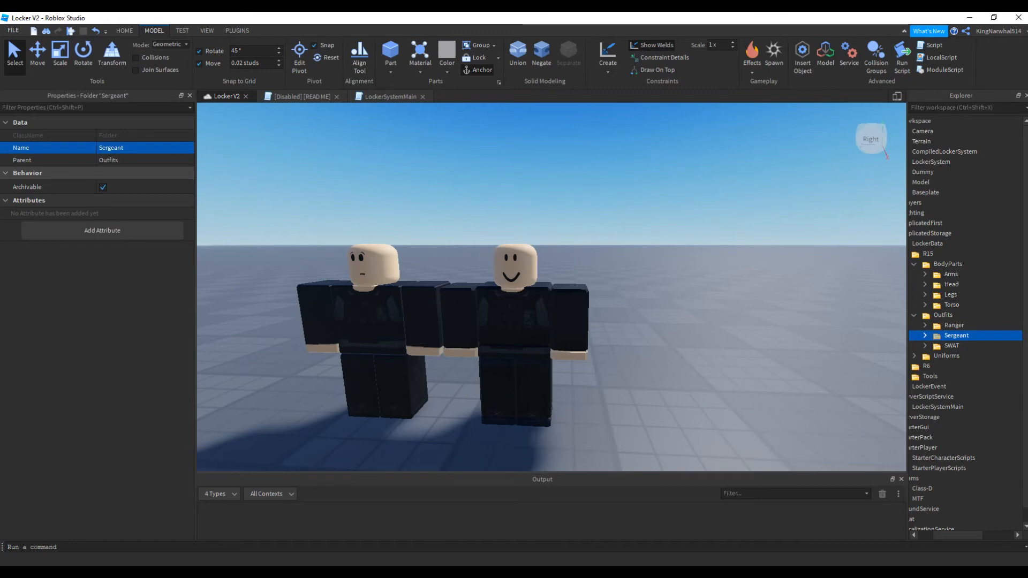
Expand the Sergeant outfit and its Arms, Head, Legs, Torso and Uniform folders to examine the items inside
{"action": "left_click", "coordinate": [925, 335]}
{"action": "scroll", "coordinate": [934, 326], "scroll_direction": "down", "scroll_amount": 3}
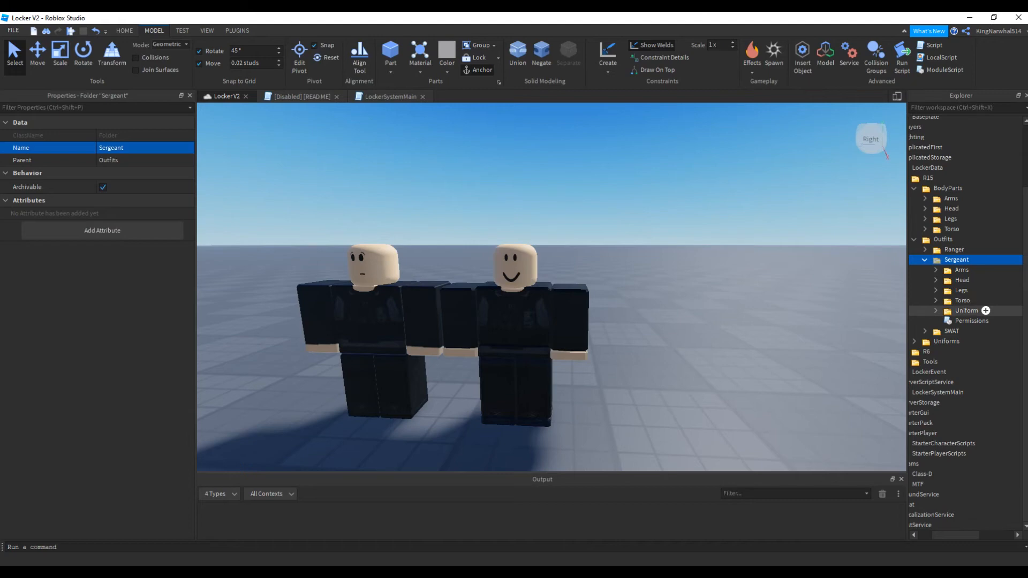
{"action": "left_click", "coordinate": [936, 310]}
{"action": "left_click", "coordinate": [936, 300]}
{"action": "left_click", "coordinate": [936, 290]}
{"action": "left_click", "coordinate": [935, 280]}
{"action": "left_click", "coordinate": [936, 269]}
{"action": "left_click", "coordinate": [964, 280]}
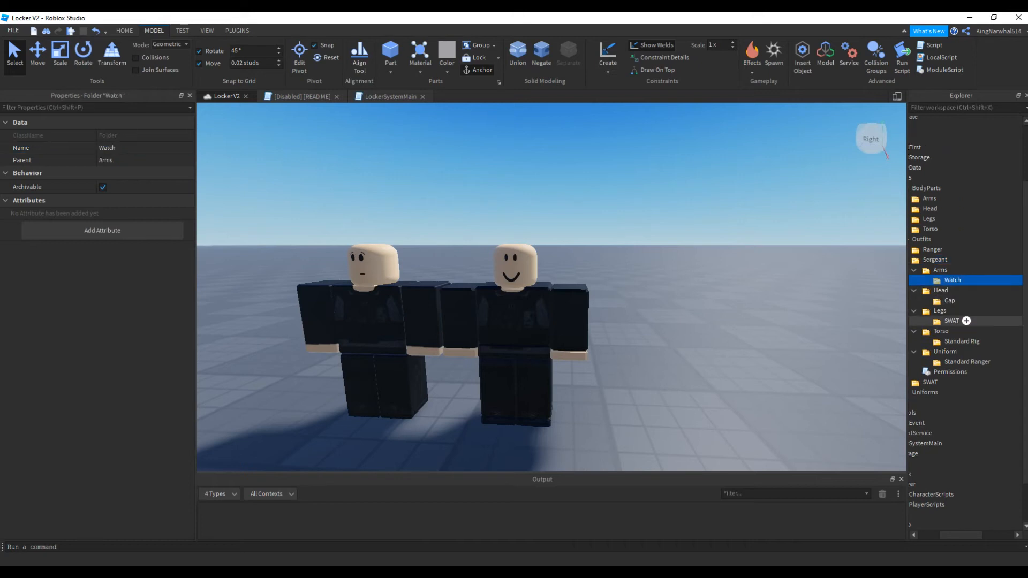
Compare the Sergeant outfit's Head item, Cap, with the structure of the R15 BodyParts folder
{"action": "key", "text": "w"}
{"action": "right_click_drag", "start_coordinate": [589, 299], "coordinate": [583, 321]}
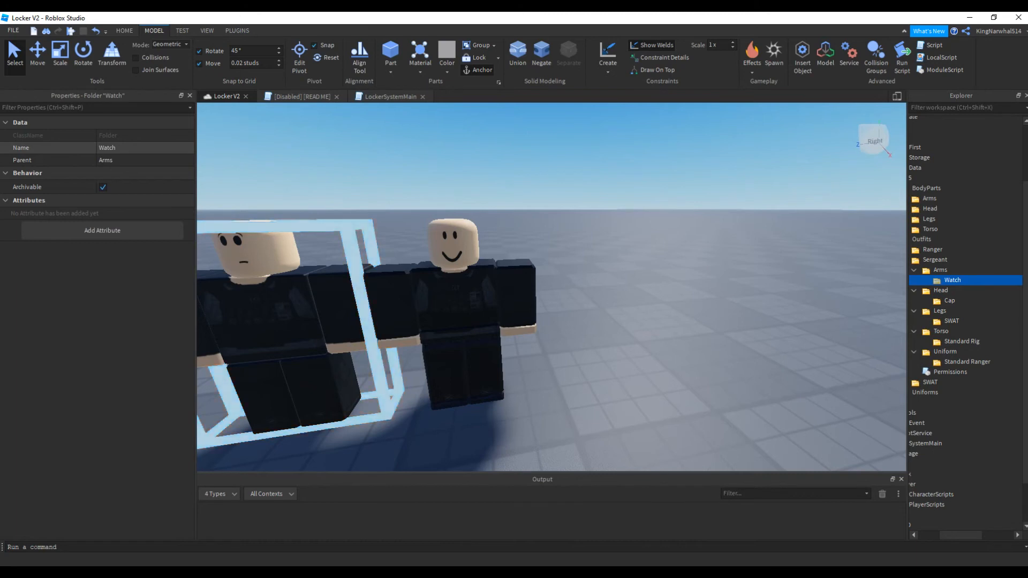
{"action": "left_click_drag", "start_coordinate": [961, 536], "coordinate": [948, 535]}
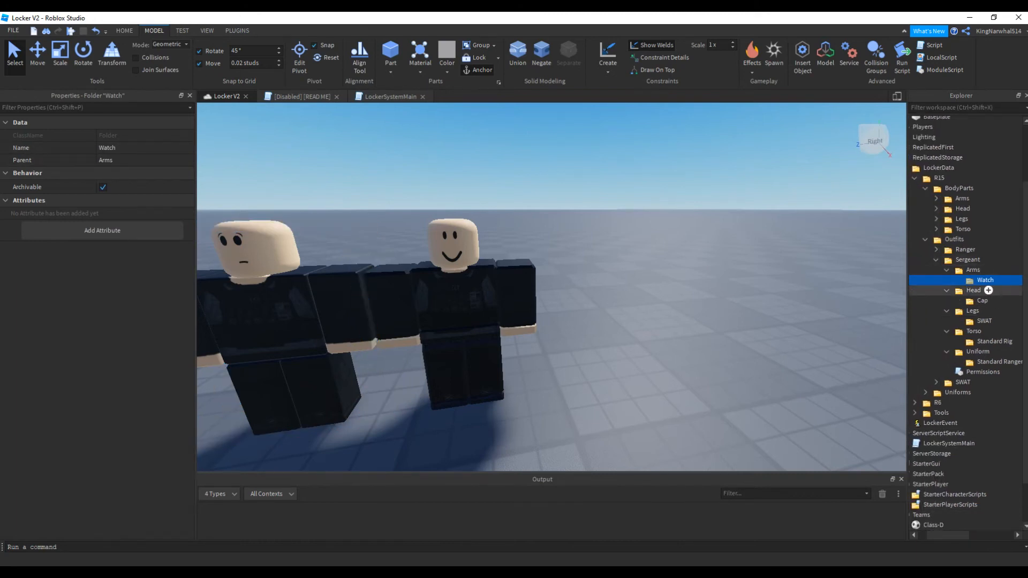
{"action": "left_click", "coordinate": [982, 300]}
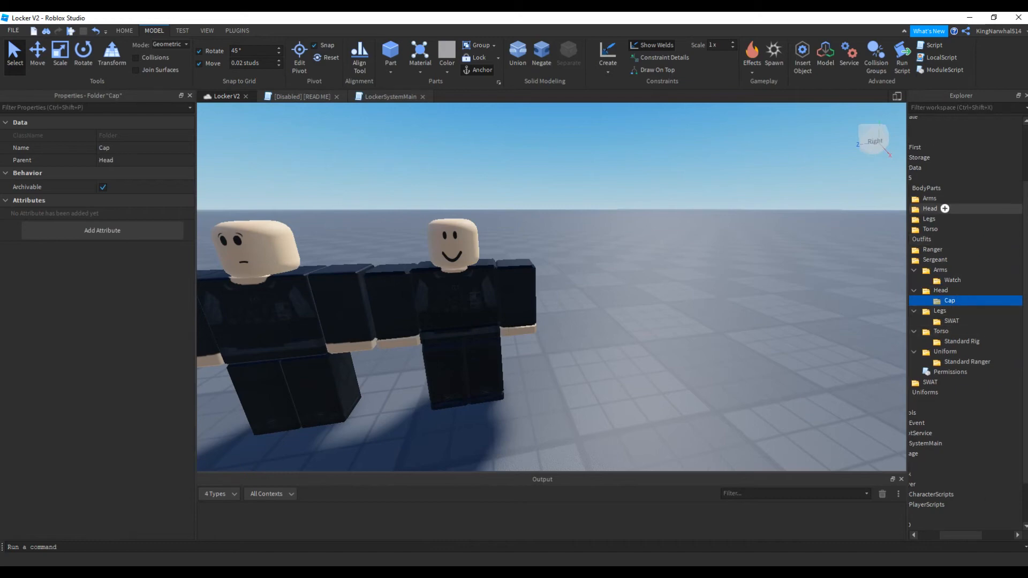
{"action": "left_click", "coordinate": [926, 188]}
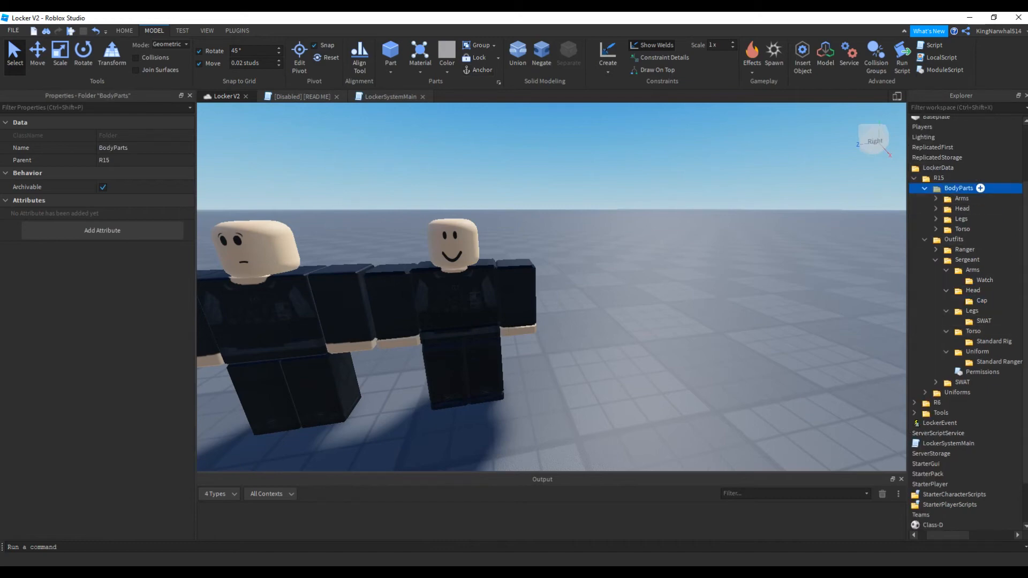
Expand the R15 BodyParts Head folder for reference and rename the Sergeant outfit's Head item as SWAT Helmet
{"action": "double_click", "coordinate": [962, 208]}
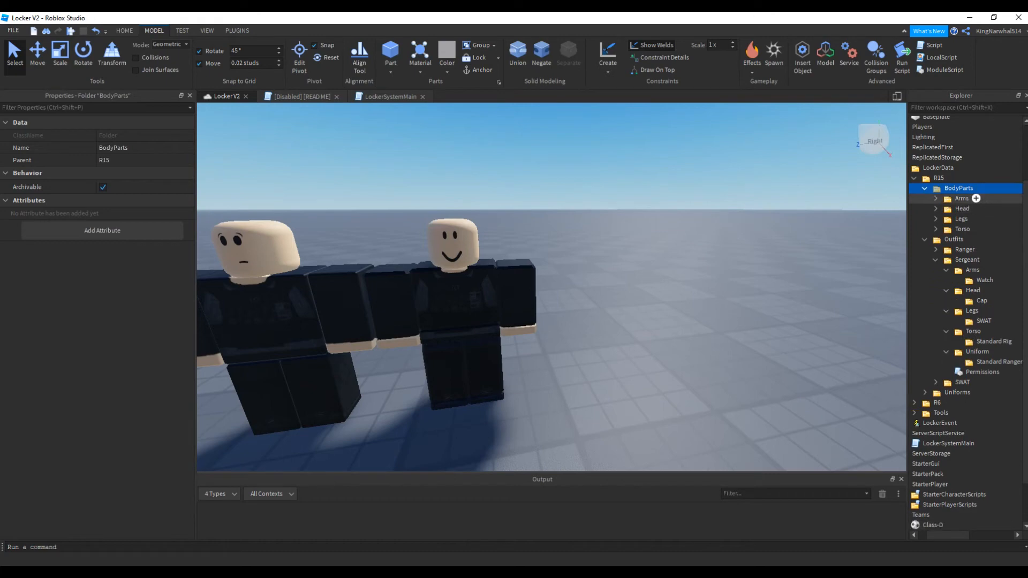
{"action": "scroll", "coordinate": [986, 228], "scroll_direction": "down", "scroll_amount": 2}
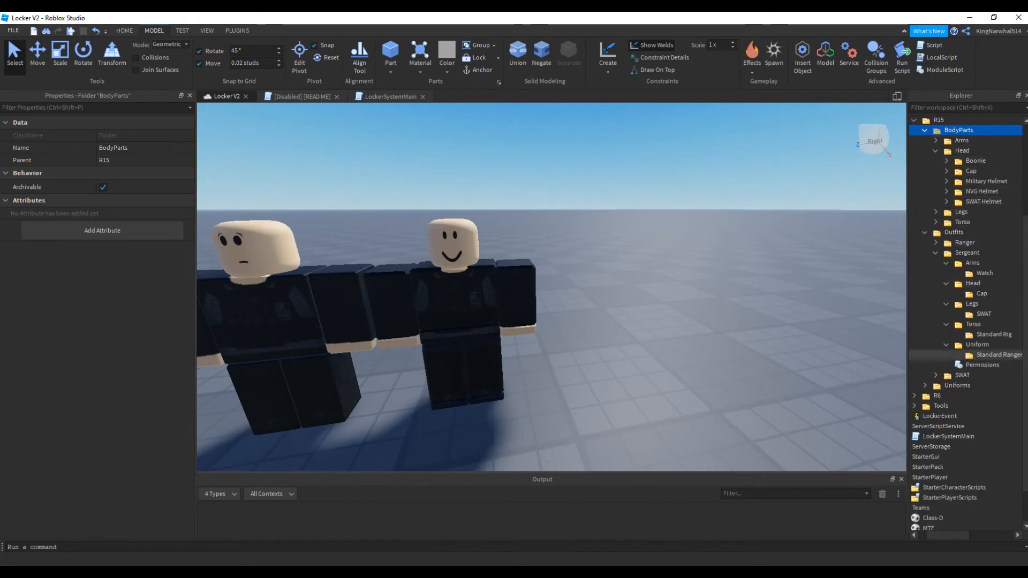
{"action": "left_click", "coordinate": [982, 293]}
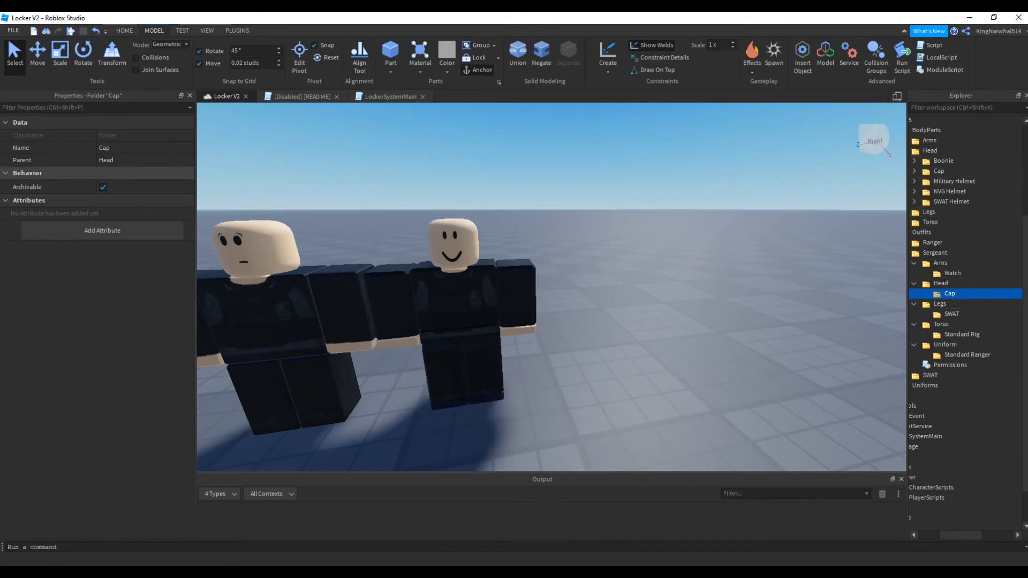
{"action": "left_click", "coordinate": [128, 147]}
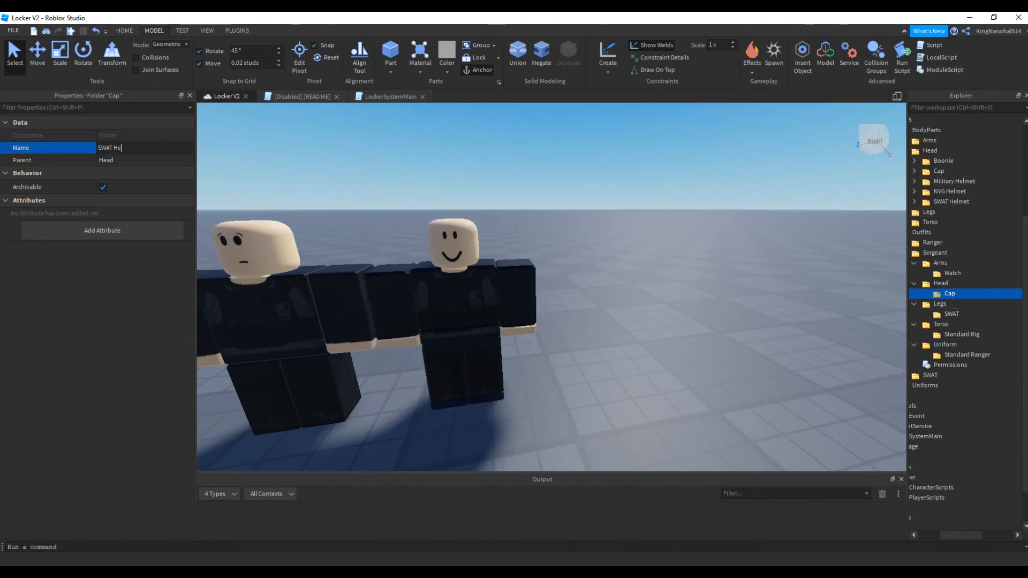
{"action": "type", "text": "SWAT Helmet"}
{"action": "key", "text": "Return"}
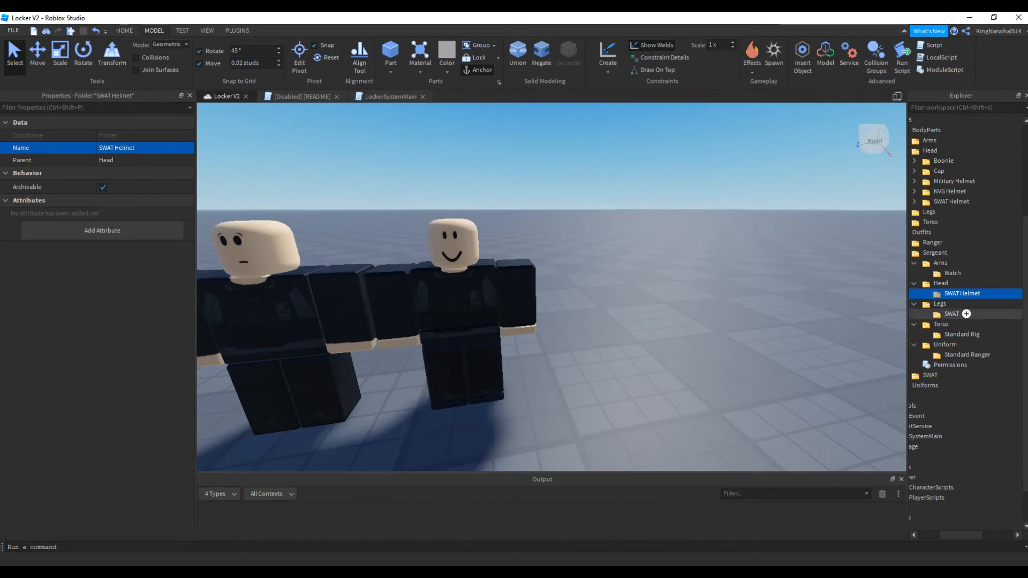
Expand the BodyParts Legs folder for reference and rename the Sergeant outfit's Legs item as Rangermaster
{"action": "left_click", "coordinate": [951, 314]}
{"action": "double_click", "coordinate": [958, 211]}
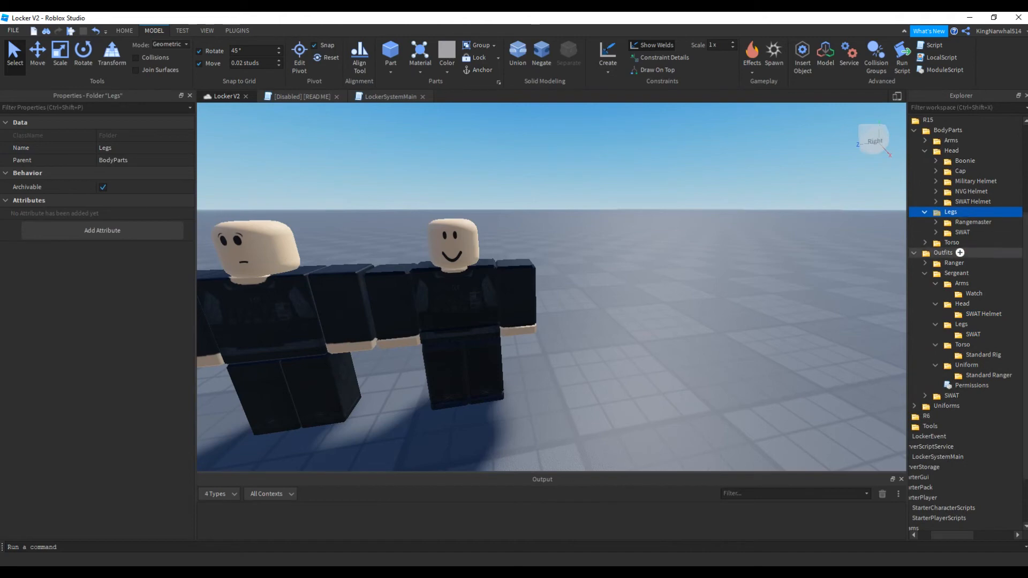
{"action": "left_click", "coordinate": [973, 334]}
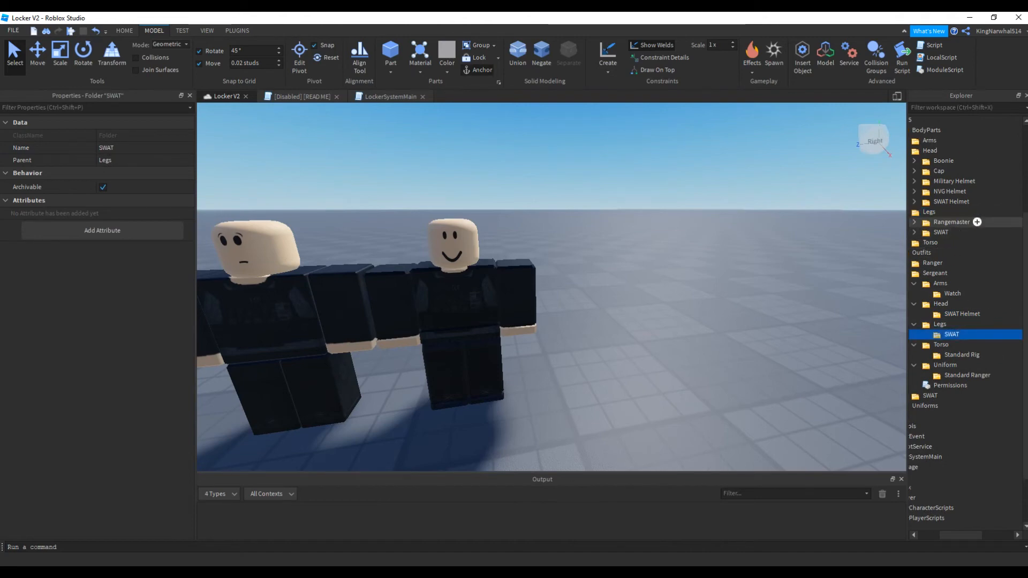
{"action": "left_click", "coordinate": [110, 147]}
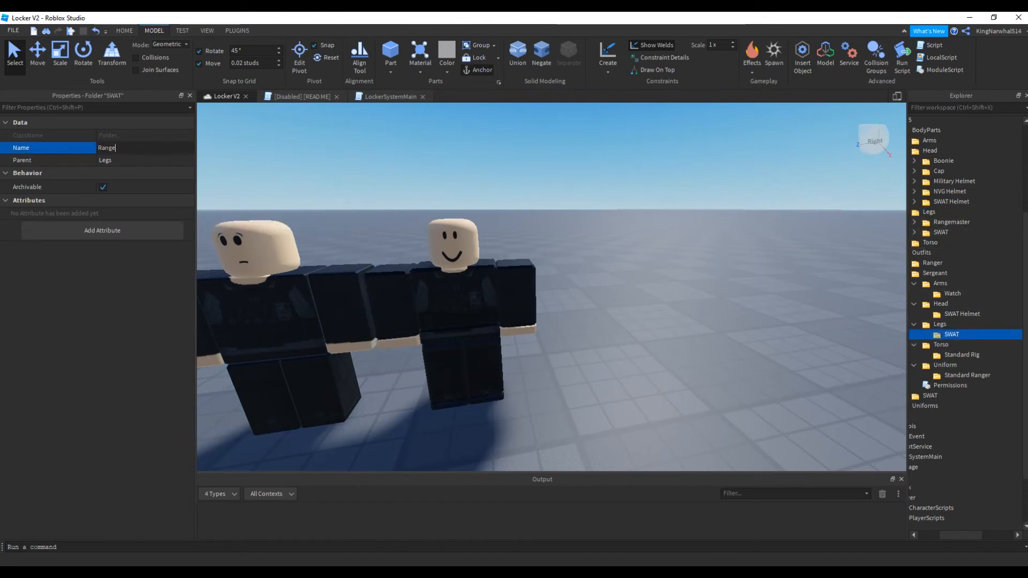
{"action": "type", "text": "Rangermaster"}
{"action": "key", "text": "Return"}
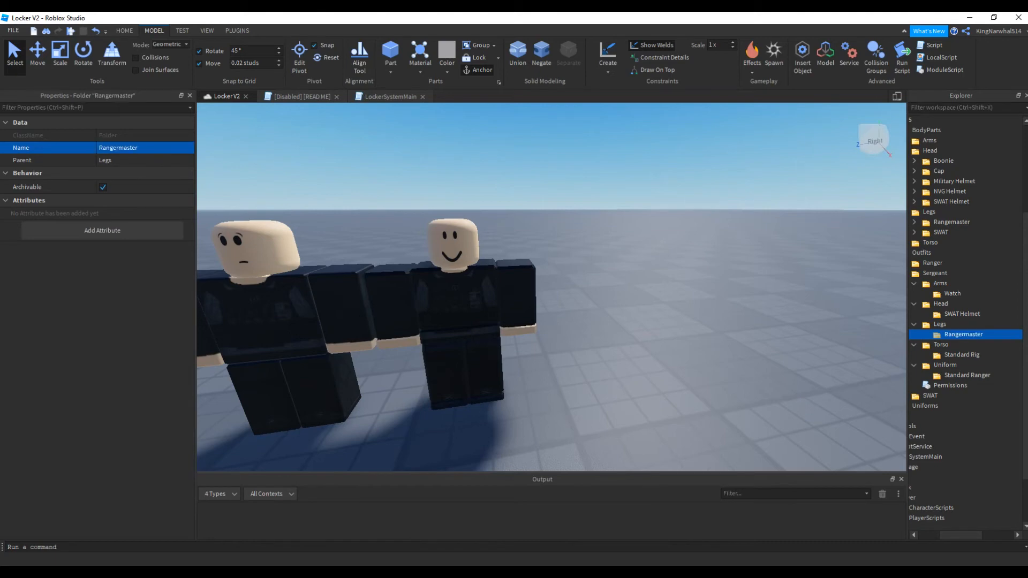
Expand the BodyParts Torso folder for reference and rename the Sergeant outfit's Torso item as Ranger Vest
{"action": "left_click", "coordinate": [964, 354]}
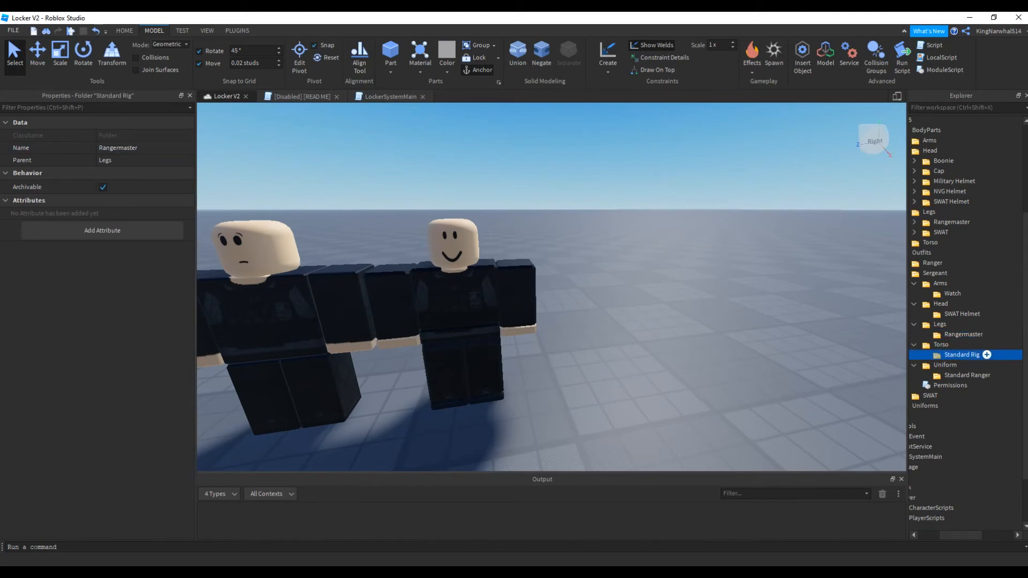
{"action": "left_click", "coordinate": [930, 140]}
{"action": "left_click", "coordinate": [925, 242]}
{"action": "scroll", "coordinate": [925, 243], "scroll_direction": "down", "scroll_amount": 1}
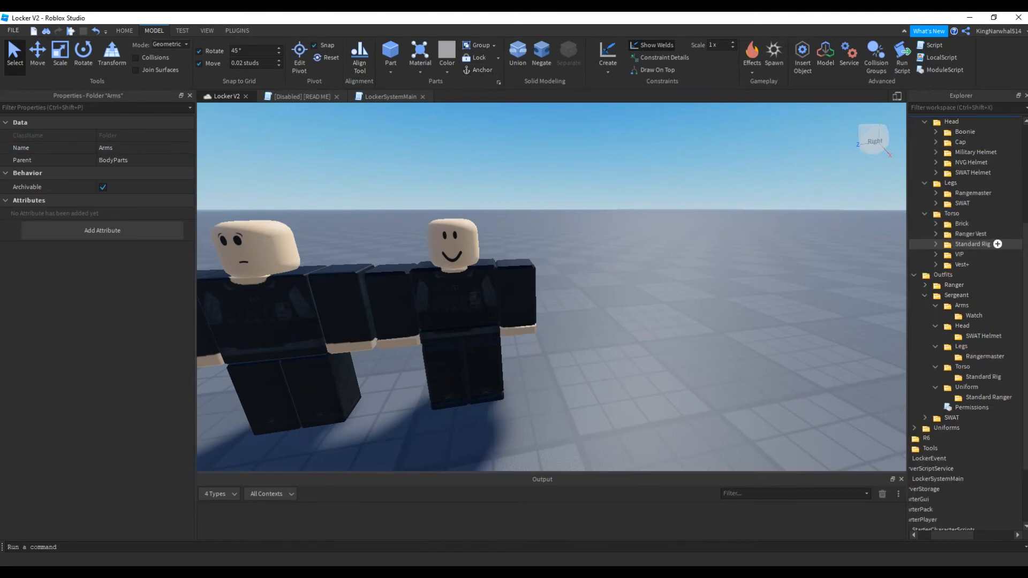
{"action": "left_click", "coordinate": [985, 376]}
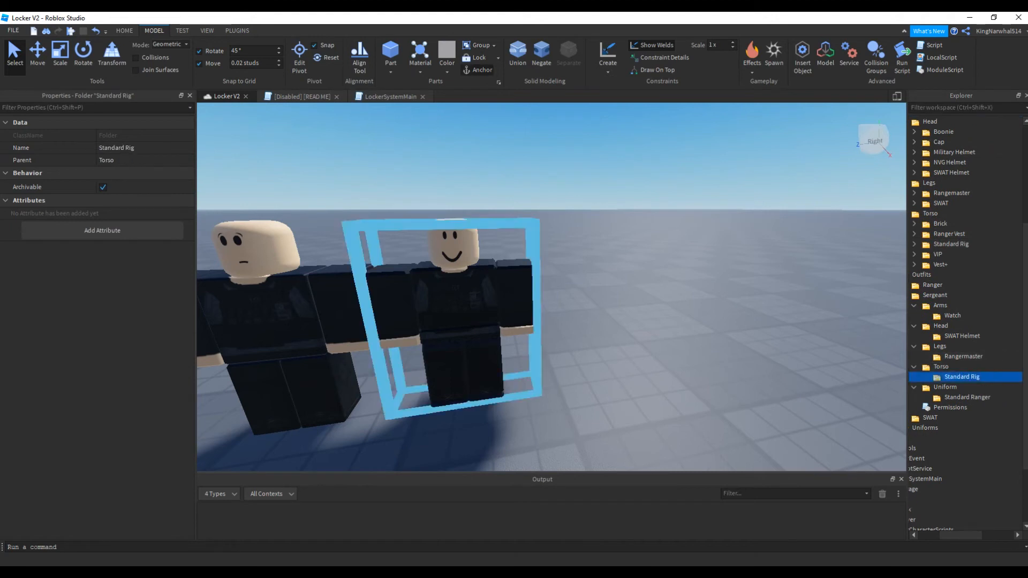
{"action": "left_click", "coordinate": [126, 148]}
{"action": "type", "text": "R"}
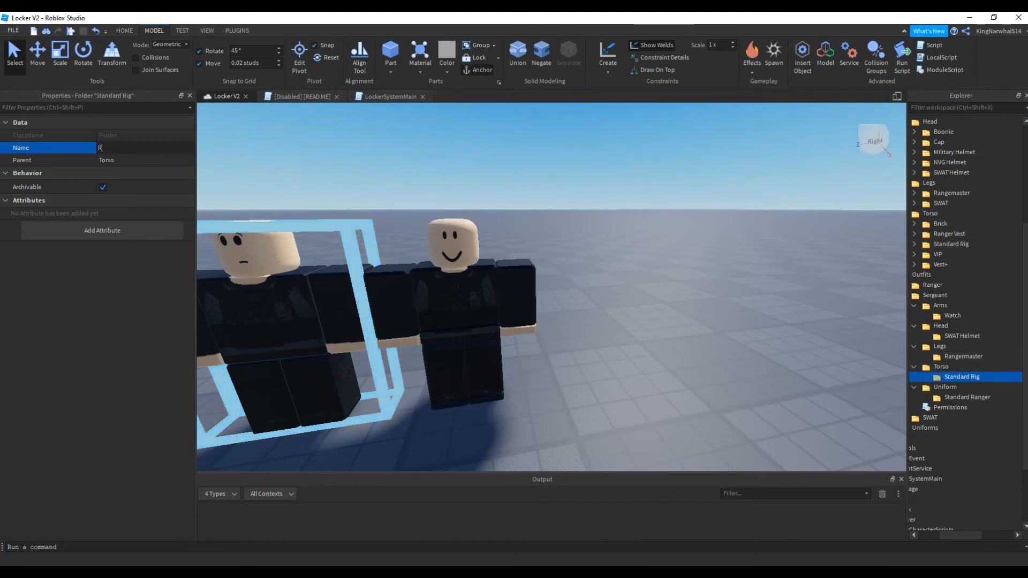
{"action": "type", "text": "anger Vest"}
{"action": "key", "text": "Return"}
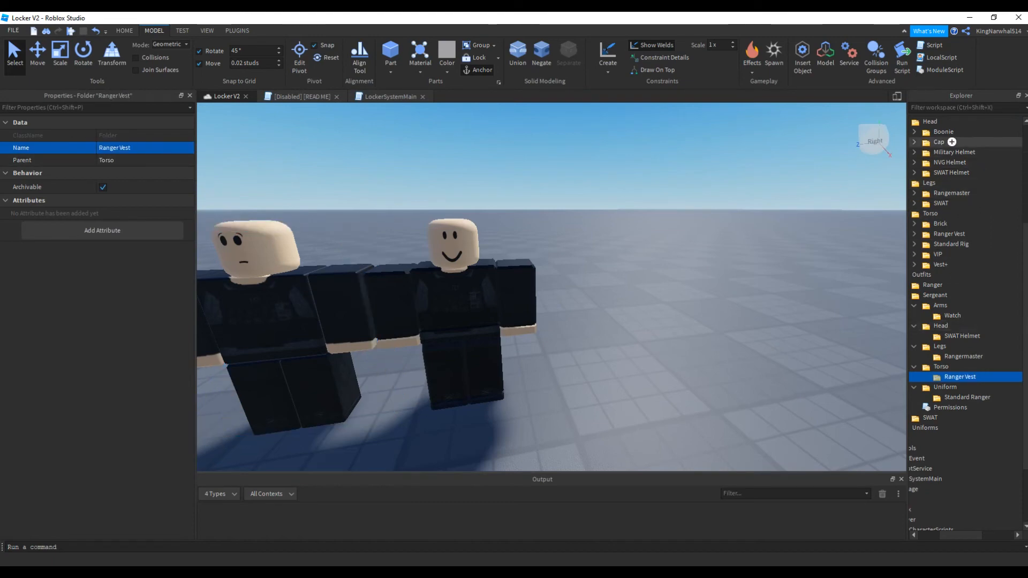
Collapse BodyParts, expand the R15 Uniforms folder for reference, and rename the Sergeant outfit's Uniform item as Camo
{"action": "left_click", "coordinate": [942, 122]}
{"action": "scroll", "coordinate": [969, 191], "scroll_direction": "up", "scroll_amount": 3}
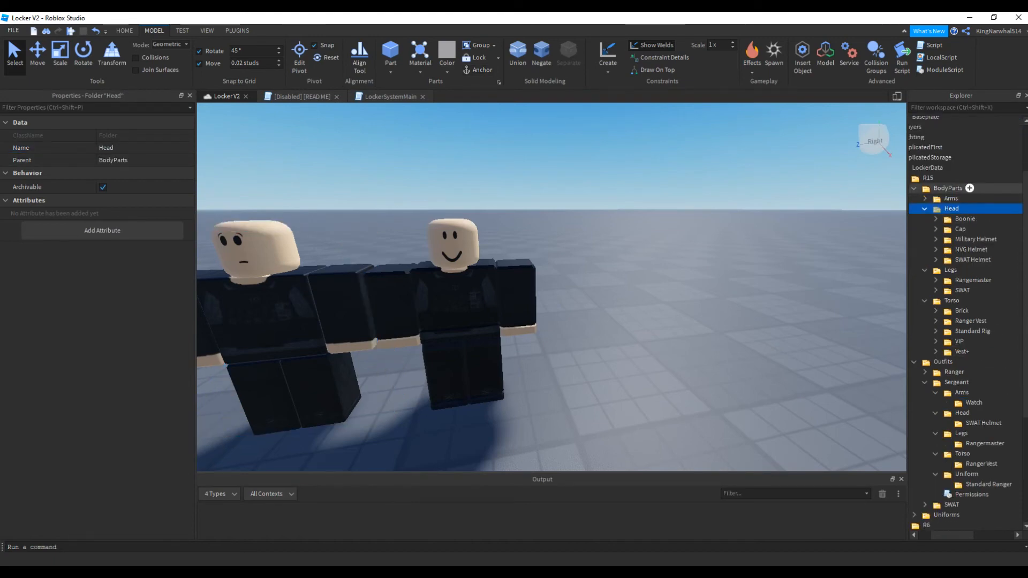
{"action": "left_click", "coordinate": [914, 189]}
{"action": "scroll", "coordinate": [959, 218], "scroll_direction": "down", "scroll_amount": 1}
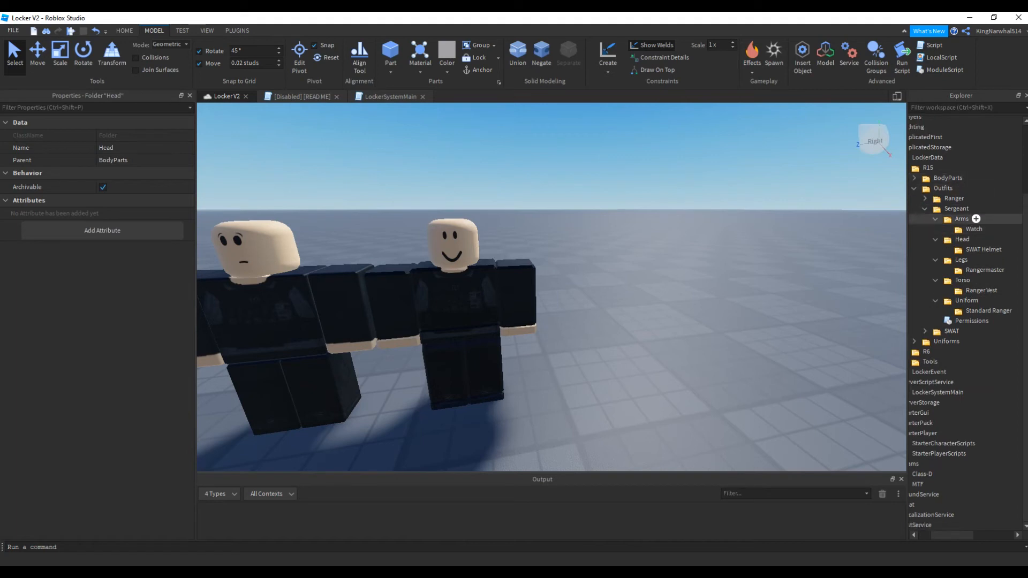
{"action": "left_click", "coordinate": [914, 341]}
{"action": "scroll", "coordinate": [959, 331], "scroll_direction": "down", "scroll_amount": 2}
{"action": "scroll", "coordinate": [963, 321], "scroll_direction": "up", "scroll_amount": 1}
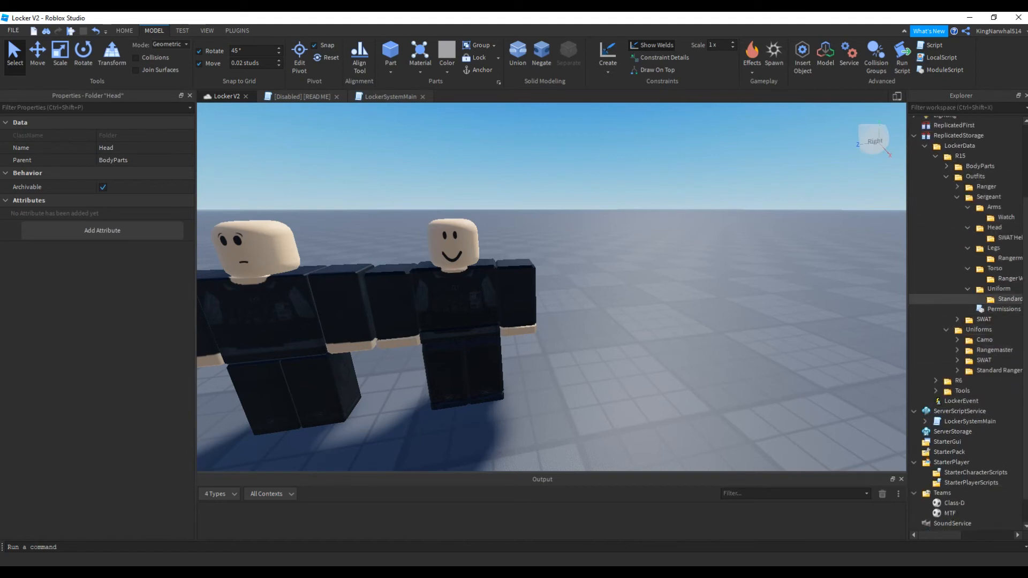
{"action": "left_click", "coordinate": [1006, 299]}
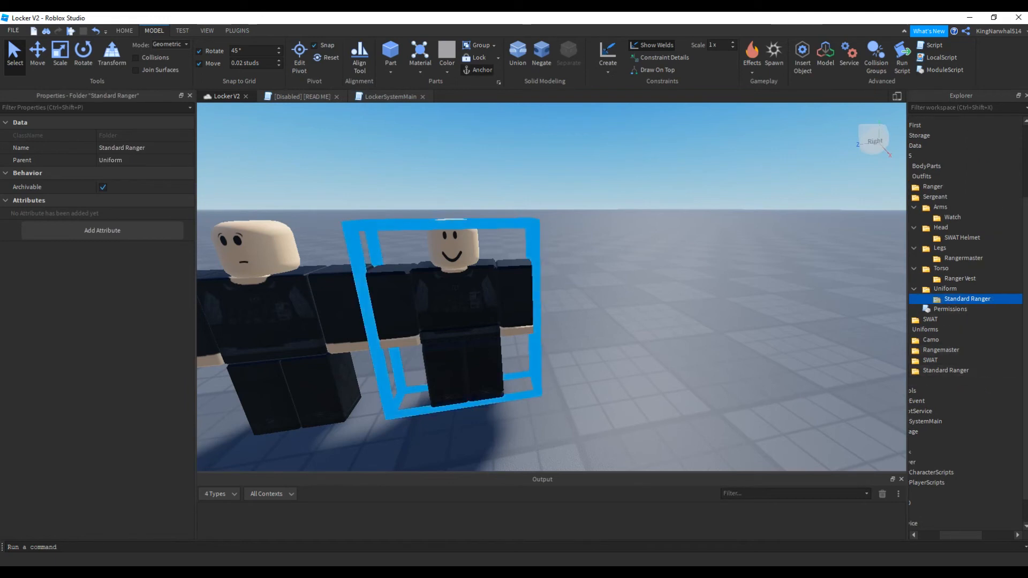
{"action": "left_click", "coordinate": [139, 148]}
{"action": "type", "text": "C"}
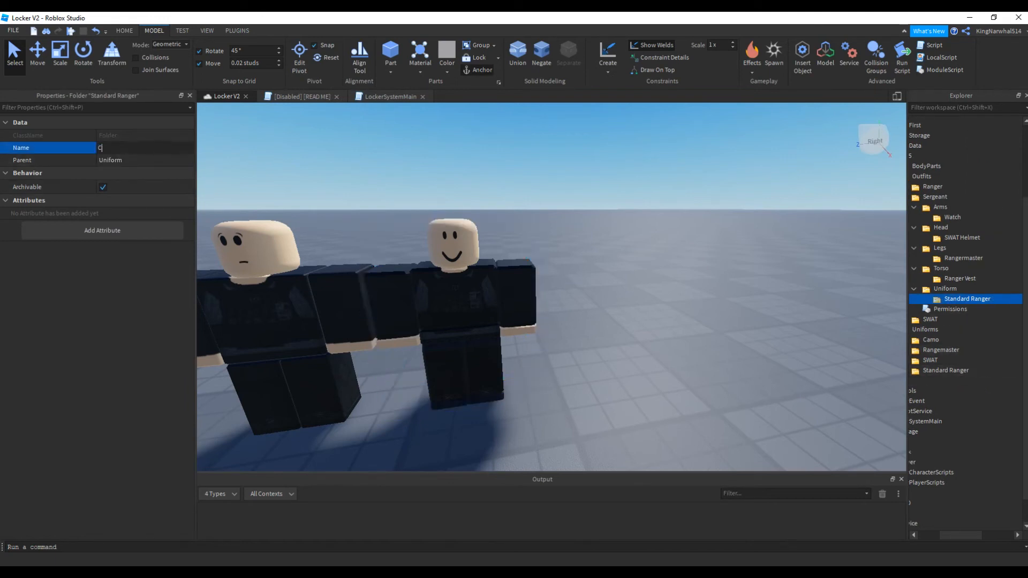
{"action": "type", "text": "amo"}
{"action": "key", "text": "Return"}
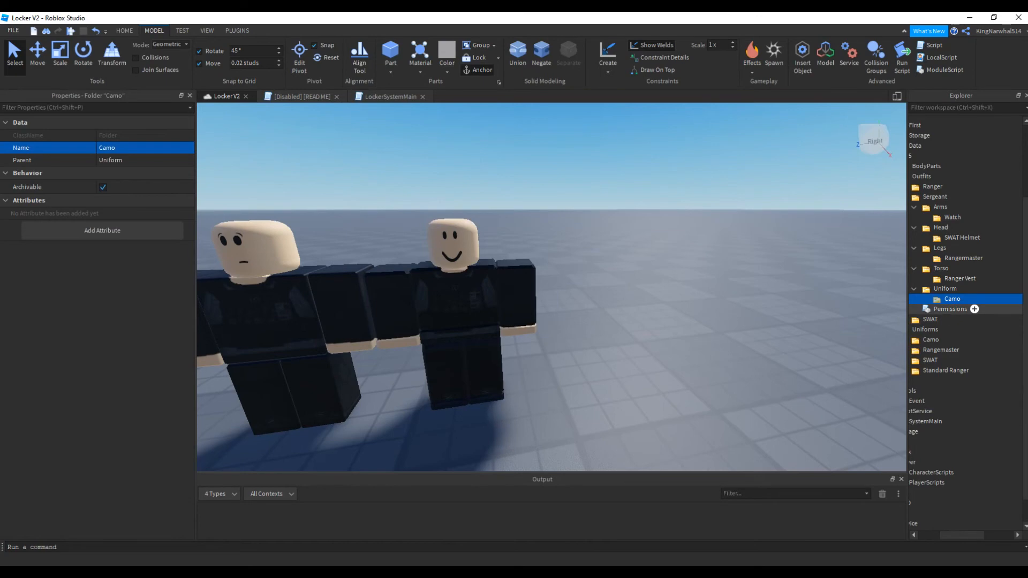
Review the team, gamepass and group settings in the Sergeant outfit's Permissions script, and close it unchanged
{"action": "double_click", "coordinate": [961, 309]}
{"action": "left_click_drag", "start_coordinate": [276, 145], "coordinate": [589, 209]}
{"action": "left_click", "coordinate": [275, 223]}
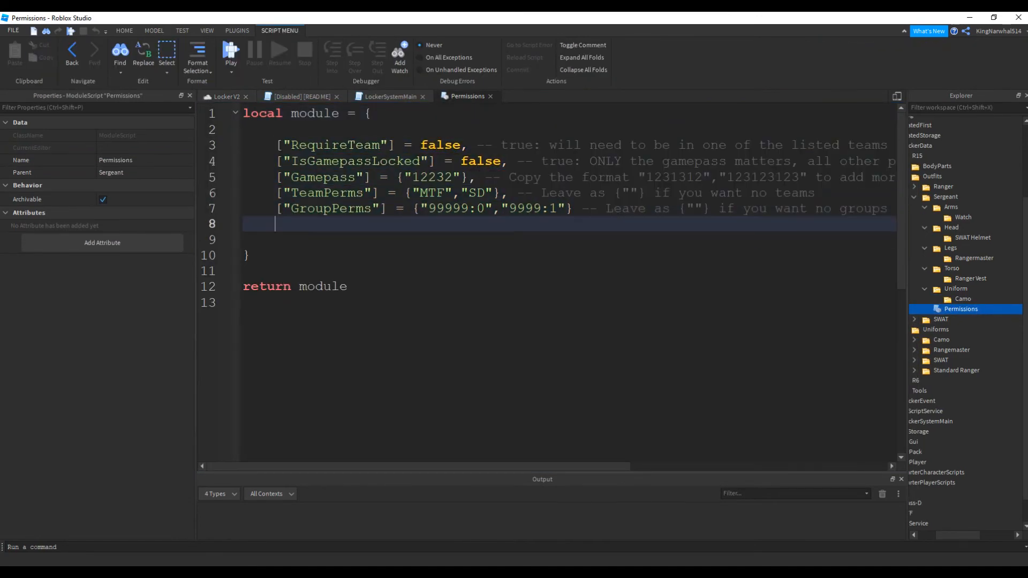
{"action": "left_click", "coordinate": [491, 97]}
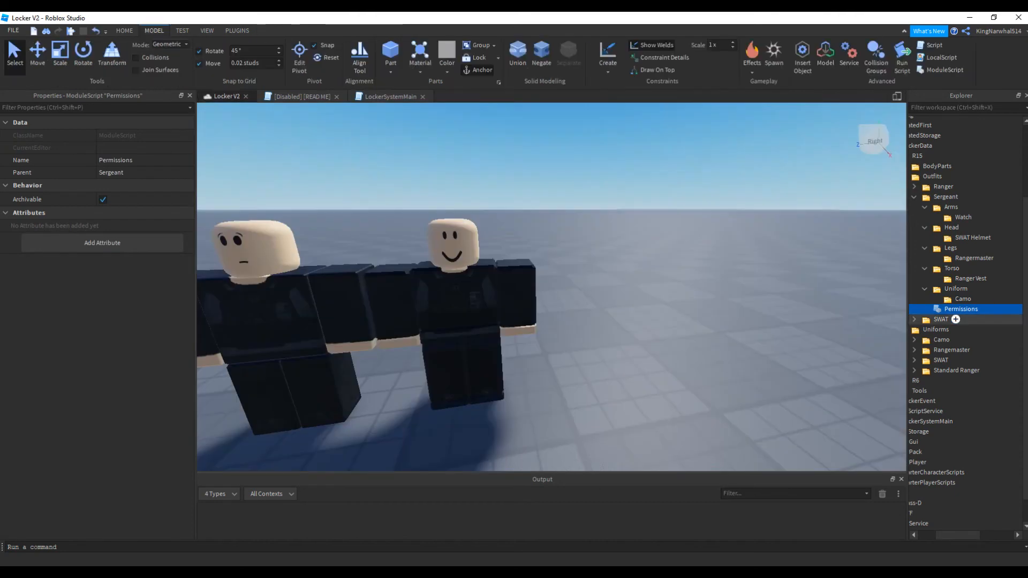
{"action": "left_click", "coordinate": [925, 289]}
{"action": "left_click_drag", "start_coordinate": [961, 264], "coordinate": [957, 274]}
{"action": "left_click", "coordinate": [771, 279]}
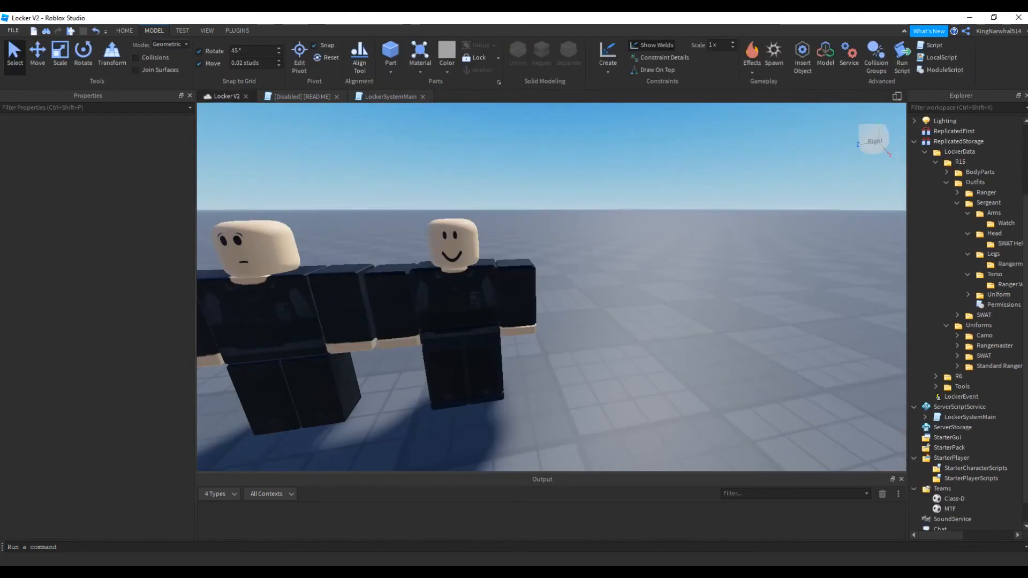
Start a playtest, walk the character to a locker, open it and expand its Loadouts list
{"action": "key", "text": "F5"}
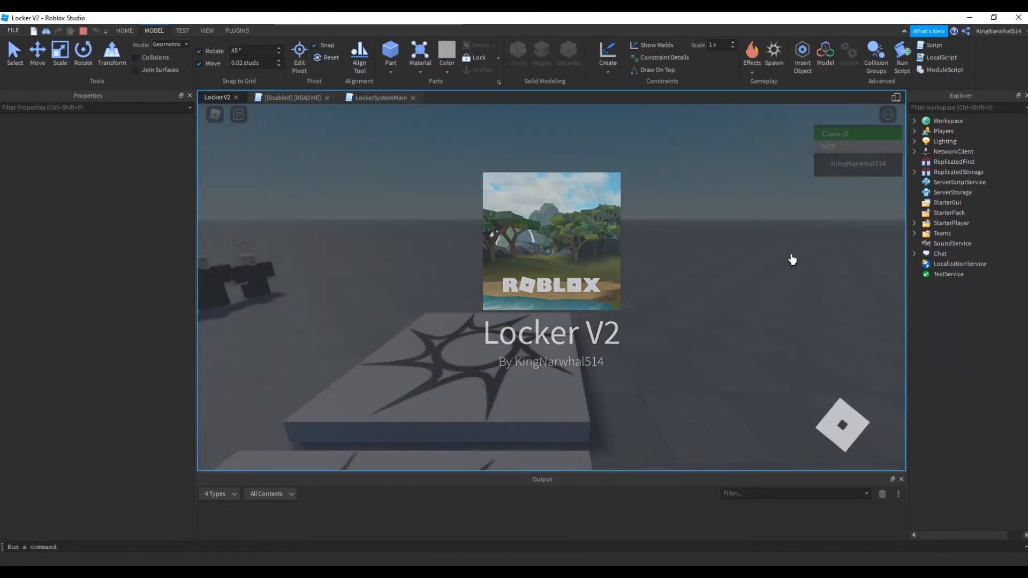
{"action": "right_click_drag", "start_coordinate": [790, 254], "coordinate": [516, 272]}
{"action": "key", "text": "w"}
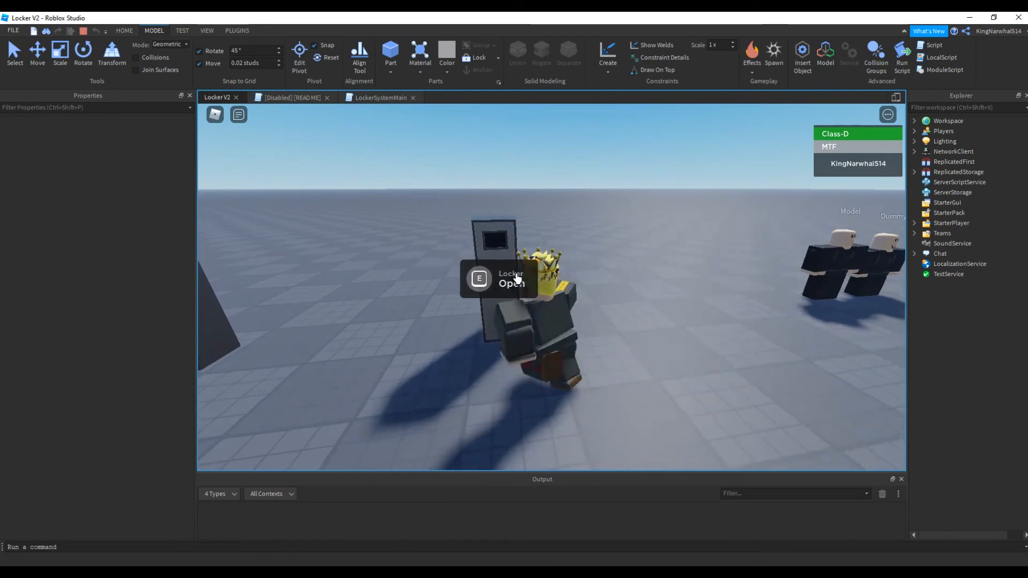
{"action": "key", "text": "e"}
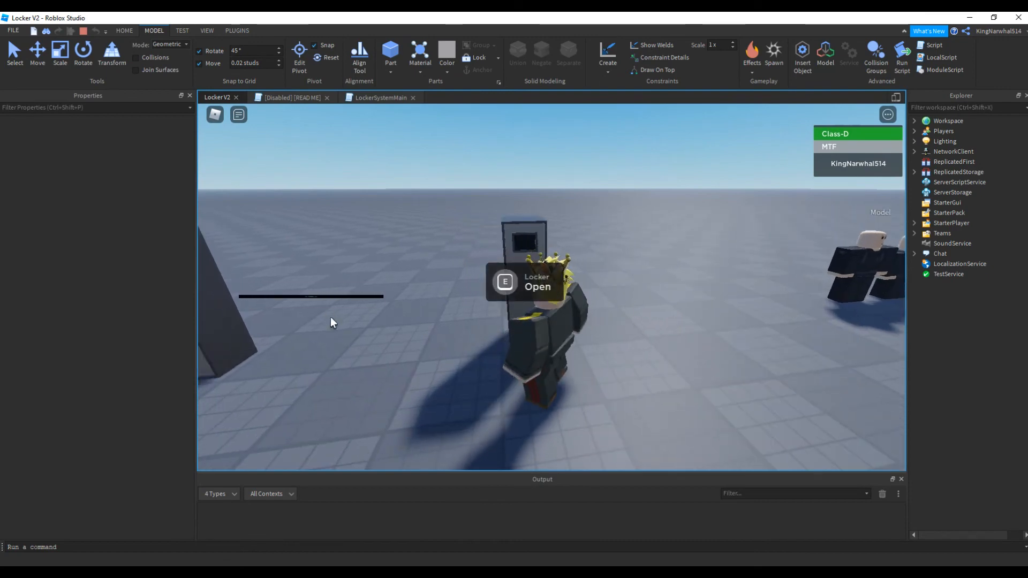
{"action": "left_click", "coordinate": [343, 208]}
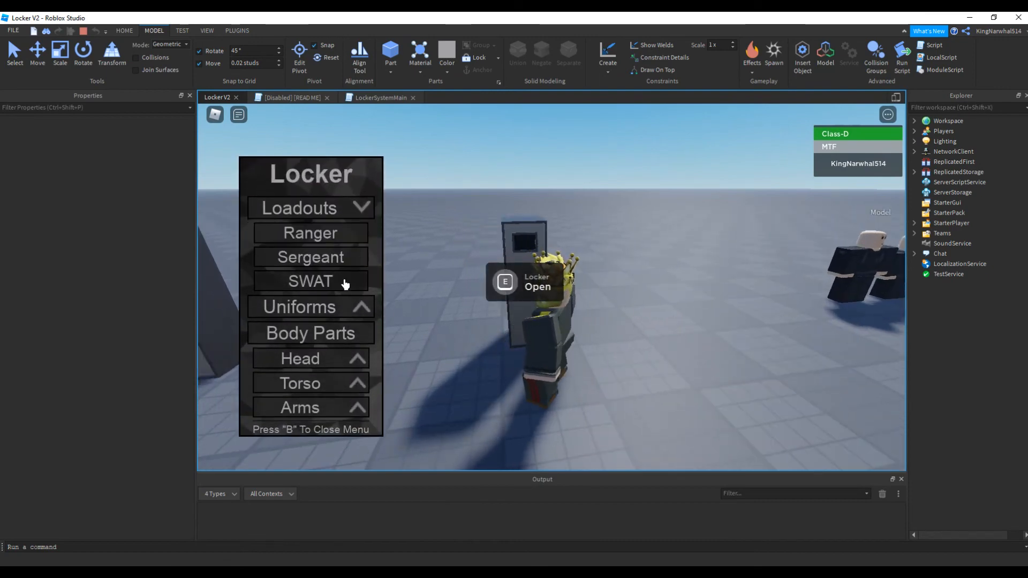
Try to equip the Sergeant loadout while facing the character, and stop the playtest
{"action": "right_click_drag", "start_coordinate": [595, 294], "coordinate": [598, 293]}
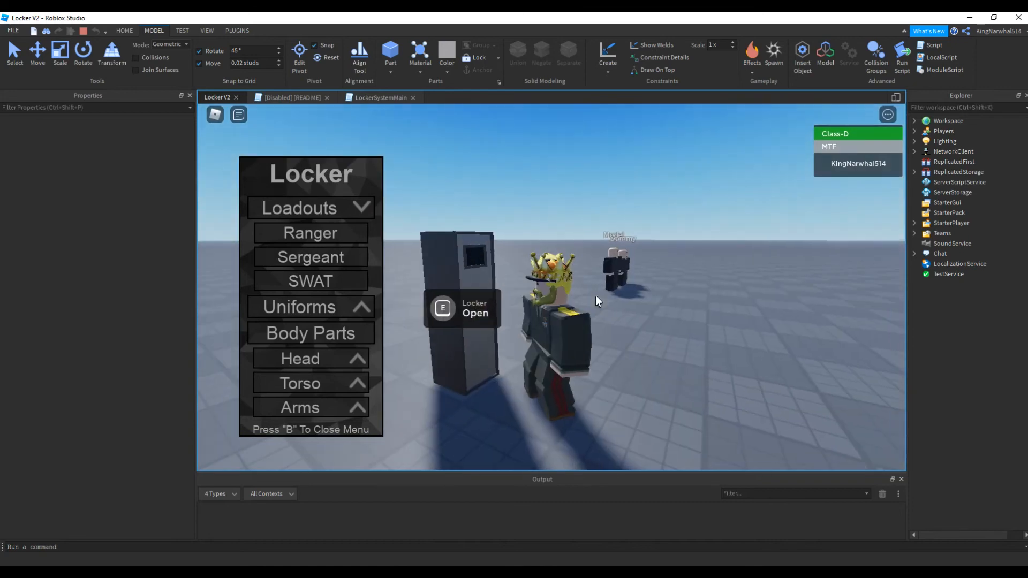
{"action": "key", "text": "d"}
{"action": "key", "text": "s"}
{"action": "left_click", "coordinate": [321, 263]}
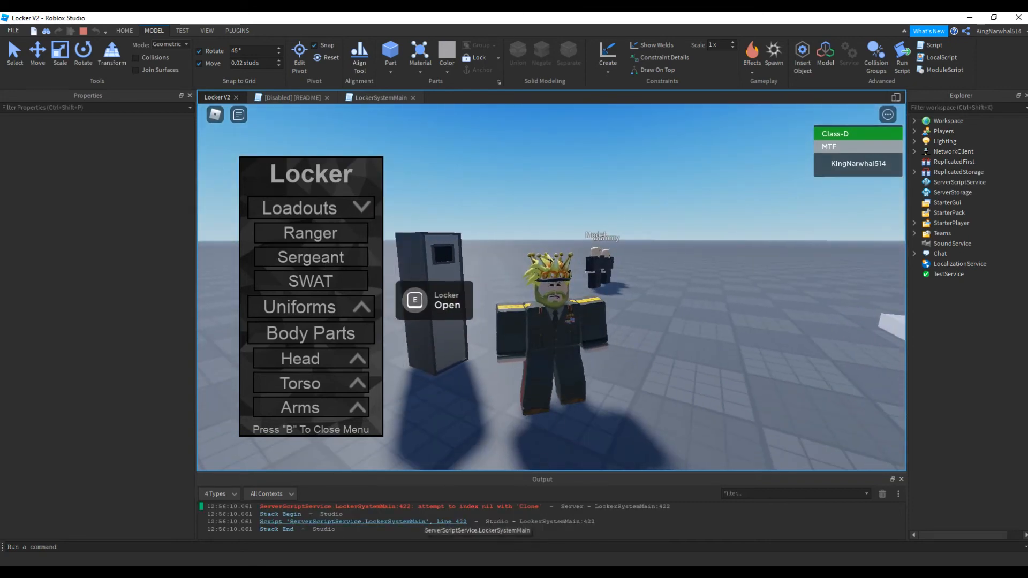
{"action": "key", "text": "shift+F5"}
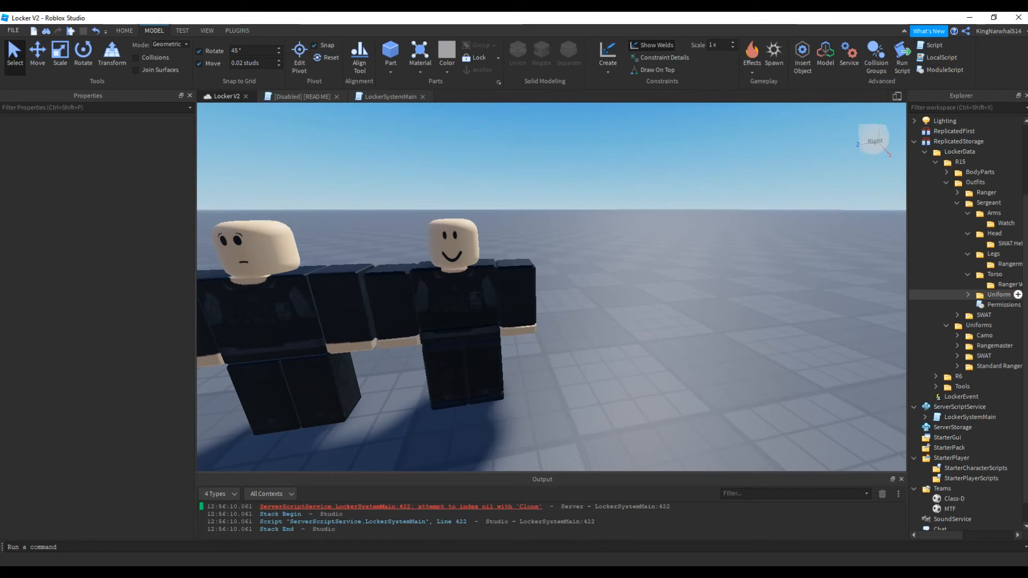
Correct the name of the Sergeant outfit's Legs item to Rangemaster
{"action": "left_click", "coordinate": [968, 294]}
{"action": "scroll", "coordinate": [964, 325], "scroll_direction": "right", "scroll_amount": 2}
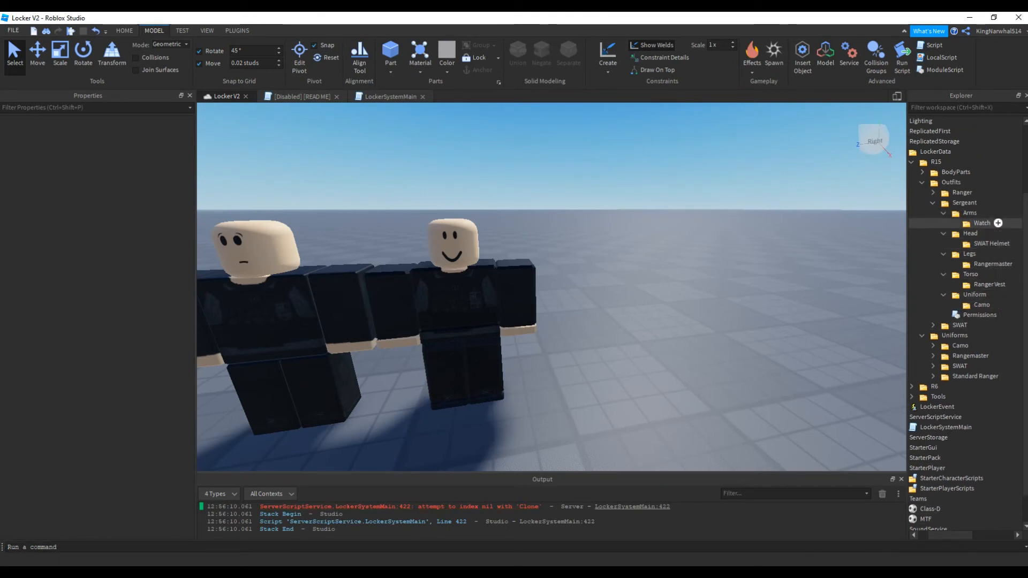
{"action": "left_click", "coordinate": [991, 265]}
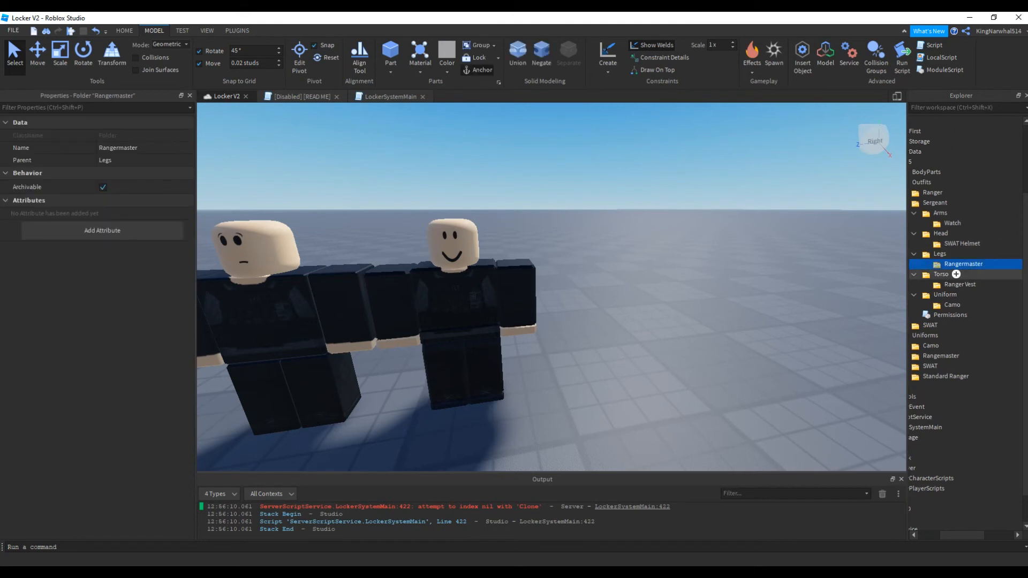
{"action": "left_click", "coordinate": [119, 148]}
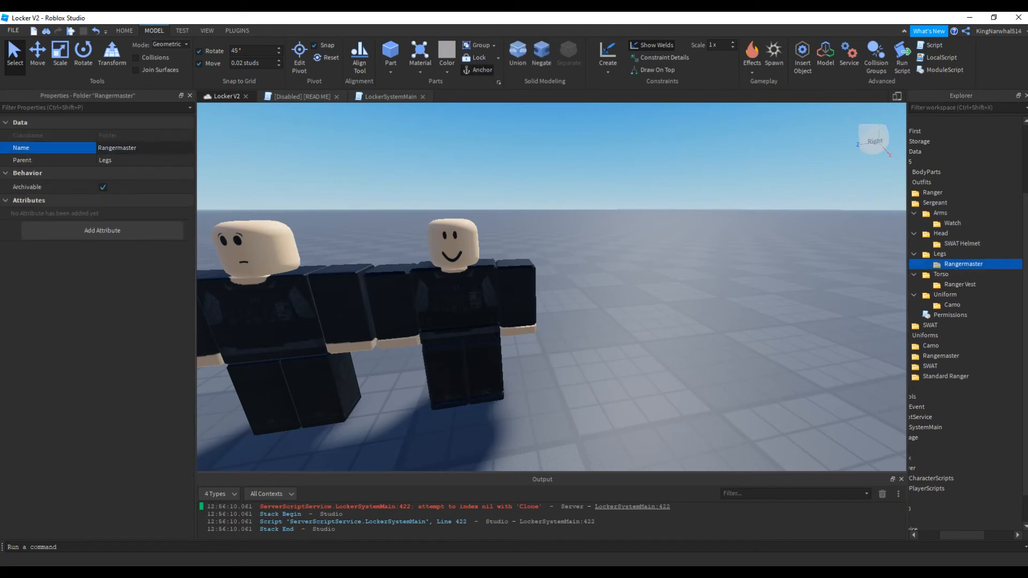
{"action": "key", "text": "BackSpace"}
{"action": "key", "text": "Return"}
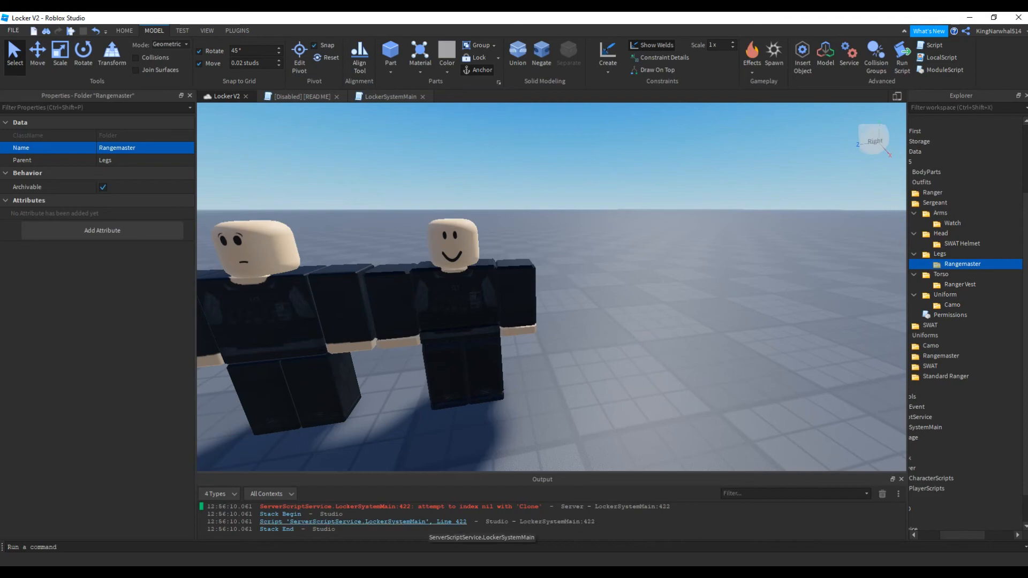
Examine the LockerSystemMain code at line 422 referenced in the output error, and return to the place's 3D view
{"action": "left_click", "coordinate": [426, 522]}
{"action": "scroll", "coordinate": [573, 284], "scroll_direction": "down", "scroll_amount": 3}
{"action": "scroll", "coordinate": [573, 284], "scroll_direction": "up", "scroll_amount": 9}
{"action": "scroll", "coordinate": [573, 284], "scroll_direction": "down", "scroll_amount": 1}
{"action": "scroll", "coordinate": [573, 283], "scroll_direction": "down", "scroll_amount": 12}
{"action": "left_click", "coordinate": [225, 96]}
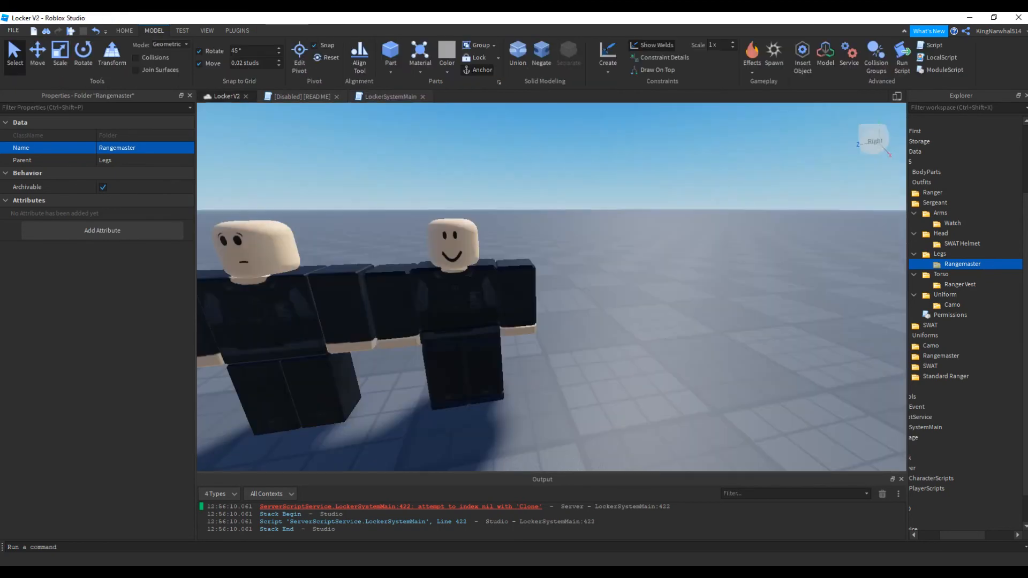
Start a playtest, walk the character to a locker and equip the Sergeant loadout from it
{"action": "left_click", "coordinate": [643, 257]}
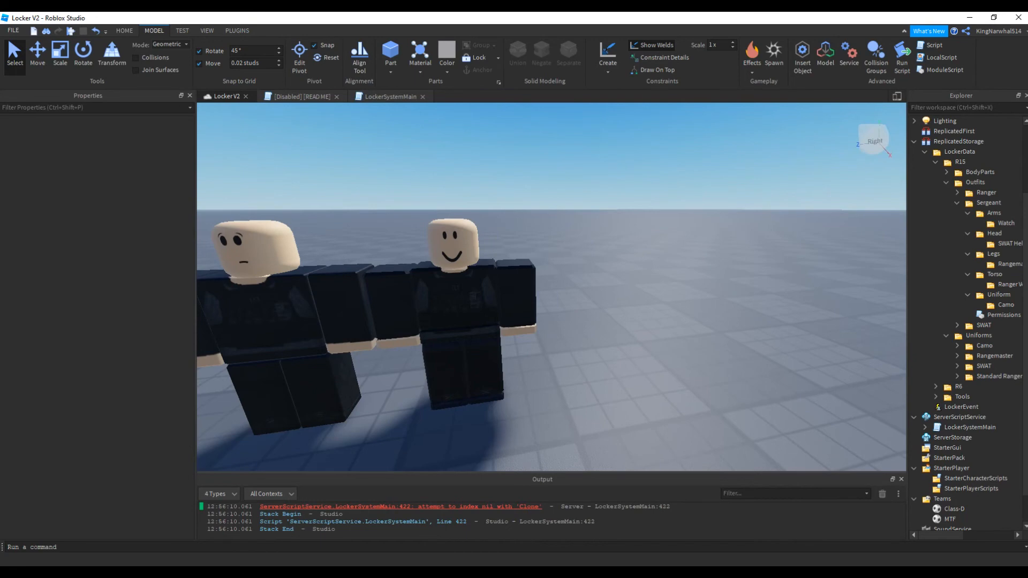
{"action": "key", "text": "F5"}
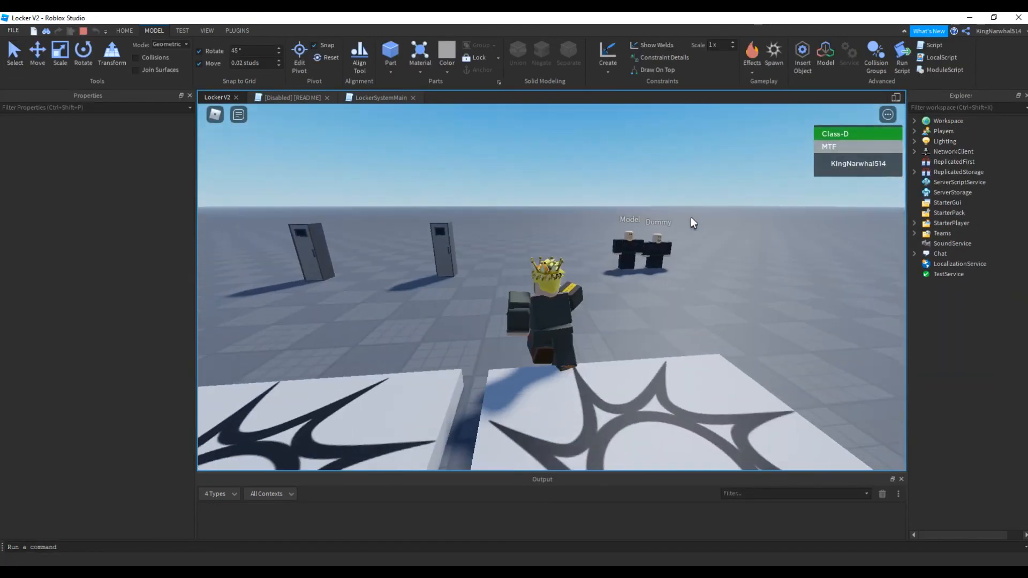
{"action": "key", "text": "w"}
{"action": "right_click_drag", "start_coordinate": [515, 272], "coordinate": [505, 262]}
{"action": "key", "text": "e"}
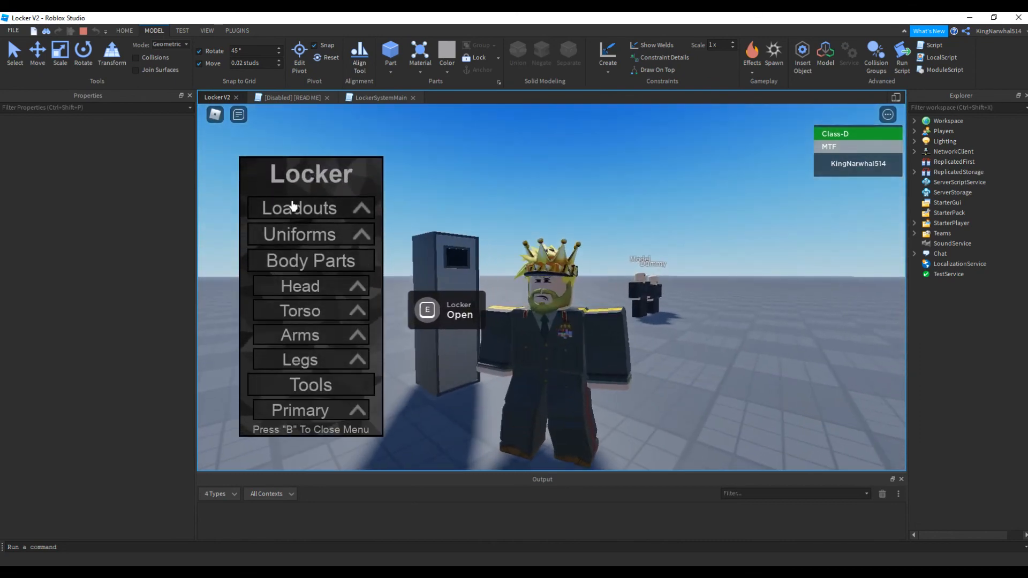
{"action": "left_click", "coordinate": [292, 207]}
{"action": "left_click", "coordinate": [343, 257]}
Inspect the equipped Sergeant outfit on the character from several sides, and stop the playtest
{"action": "right_click_drag", "start_coordinate": [593, 293], "coordinate": [579, 324]}
{"action": "key", "text": "b"}
{"action": "key", "text": "w"}
{"action": "scroll", "coordinate": [593, 292], "scroll_direction": "down", "scroll_amount": 3}
{"action": "key", "text": "a"}
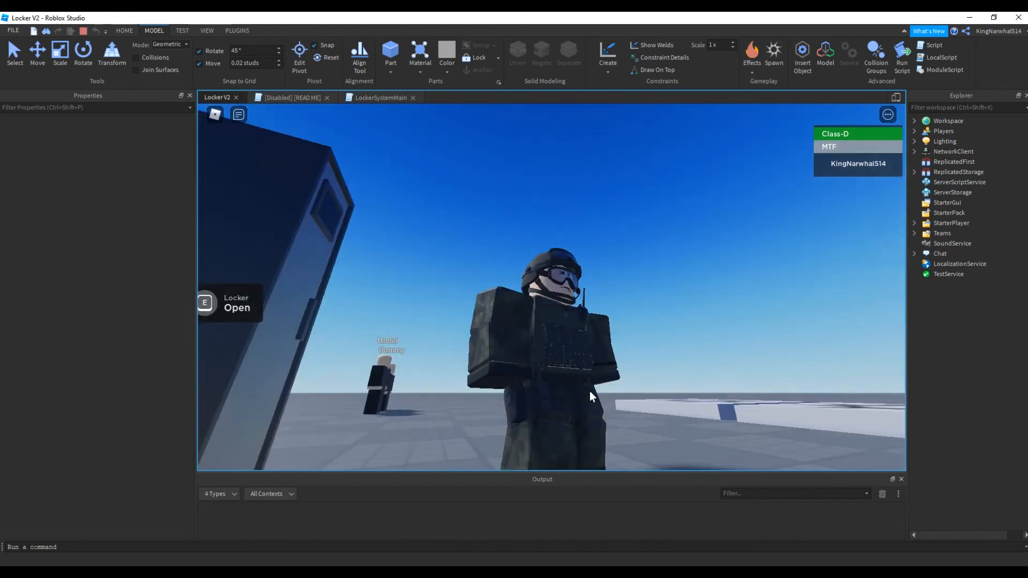
{"action": "key", "text": "s"}
{"action": "right_click_drag", "start_coordinate": [567, 401], "coordinate": [559, 420]}
{"action": "right_click_drag", "start_coordinate": [577, 351], "coordinate": [577, 351]}
{"action": "scroll", "coordinate": [577, 351], "scroll_direction": "down", "scroll_amount": 3}
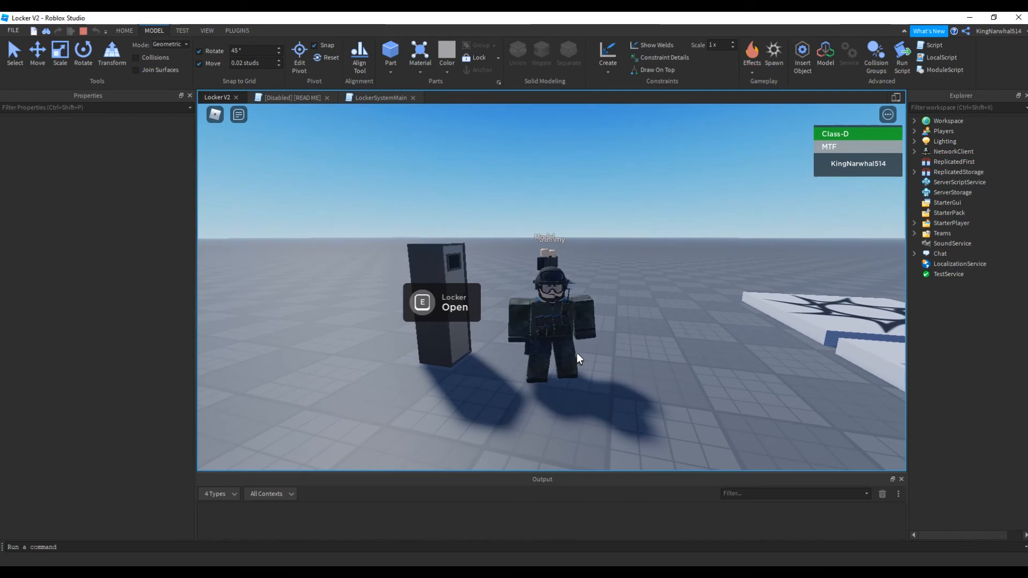
{"action": "key", "text": "shift+F5"}
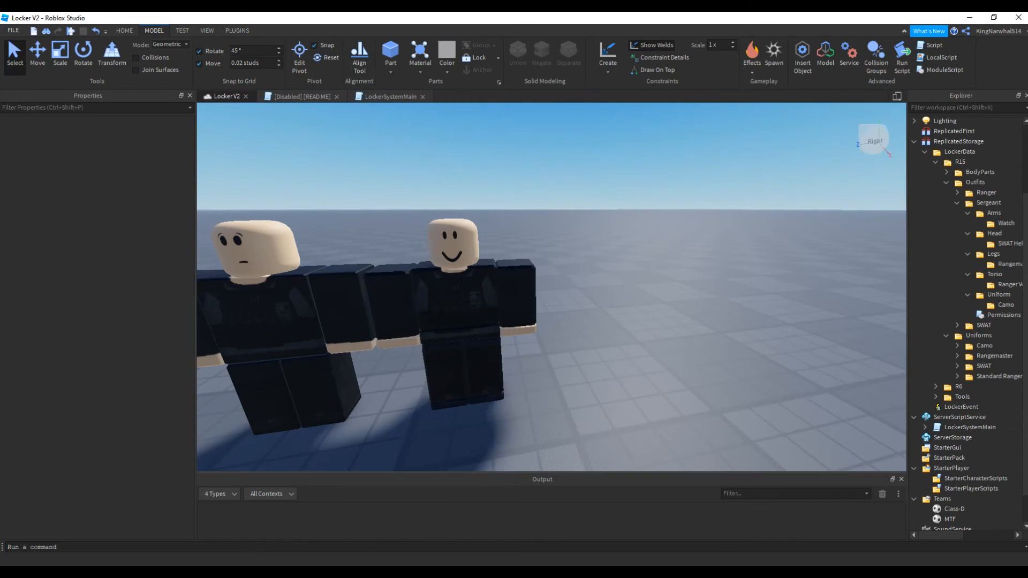
{"action": "right_click_drag", "start_coordinate": [551, 287], "coordinate": [557, 342]}
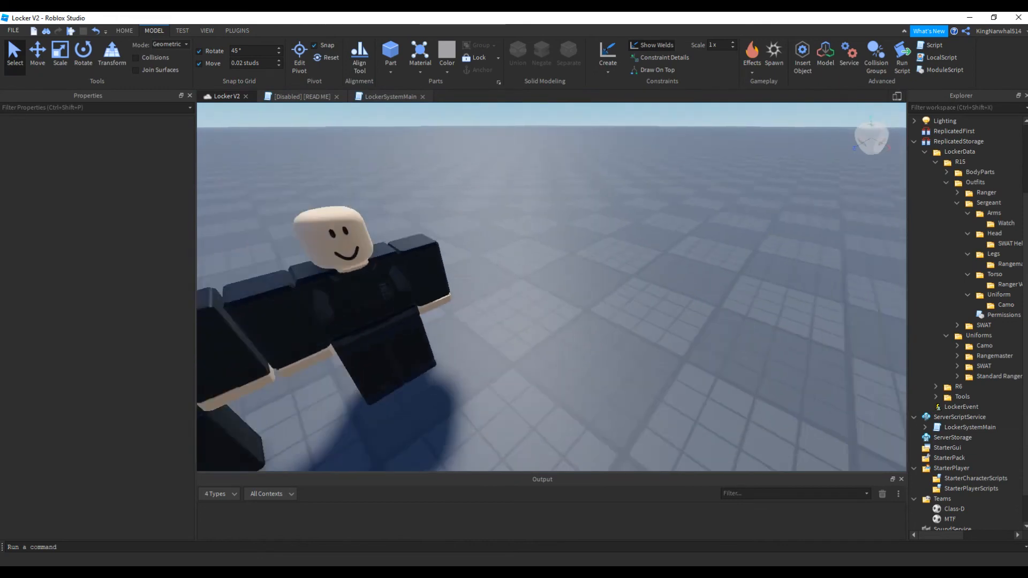
{"action": "scroll", "coordinate": [552, 287], "scroll_direction": "down", "scroll_amount": 4}
{"action": "right_click_drag", "start_coordinate": [552, 287], "coordinate": [530, 273]}
{"action": "scroll", "coordinate": [552, 287], "scroll_direction": "up", "scroll_amount": 3}
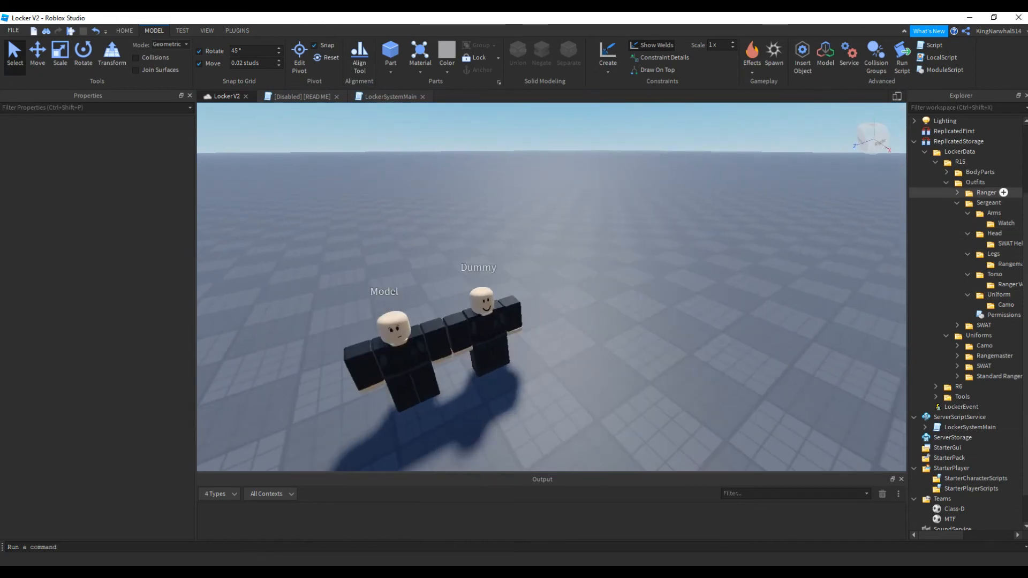
Collapse the R15 folders in LockerData and examine the Primary and Secondary tool folders inside Tools
{"action": "left_click", "coordinate": [947, 182]}
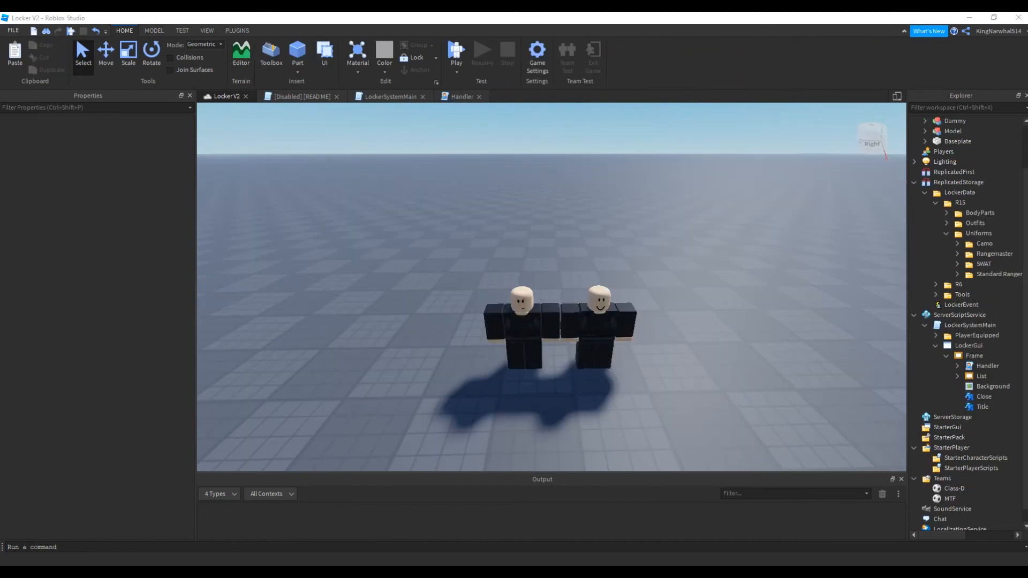
{"action": "mouse_move", "coordinate": [551, 287]}
{"action": "right_mouse_down"}
{"action": "mouse_move", "coordinate": [621, 283]}
{"action": "mouse_move", "coordinate": [560, 271]}
{"action": "right_mouse_up"}
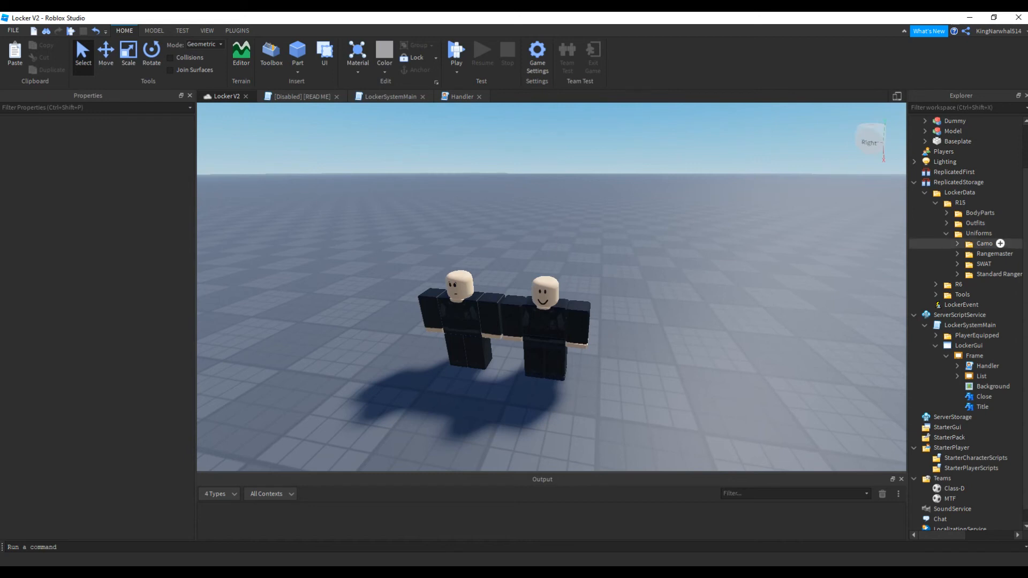
{"action": "left_click", "coordinate": [946, 233]}
{"action": "left_click", "coordinate": [935, 209]}
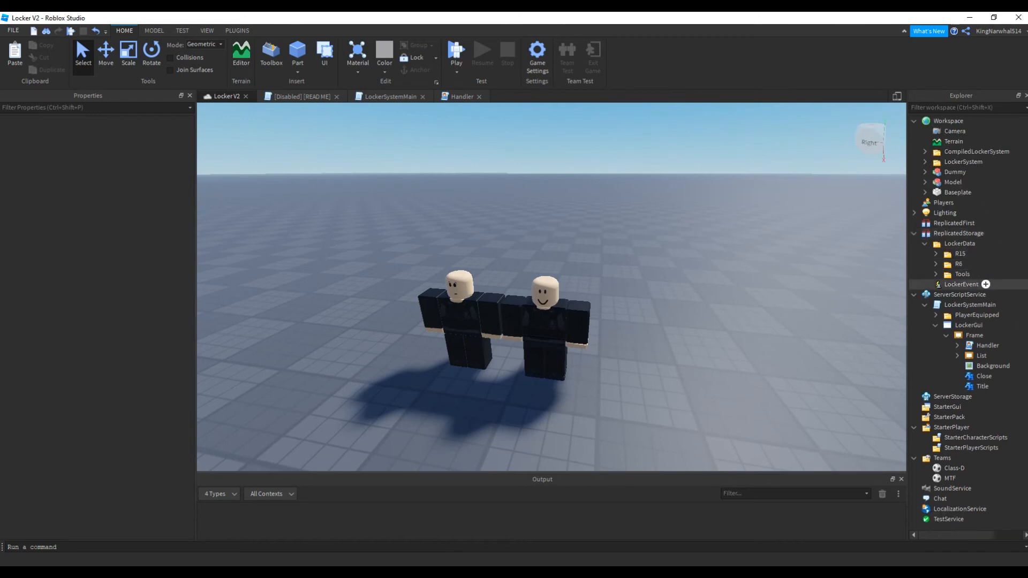
{"action": "left_click", "coordinate": [936, 275]}
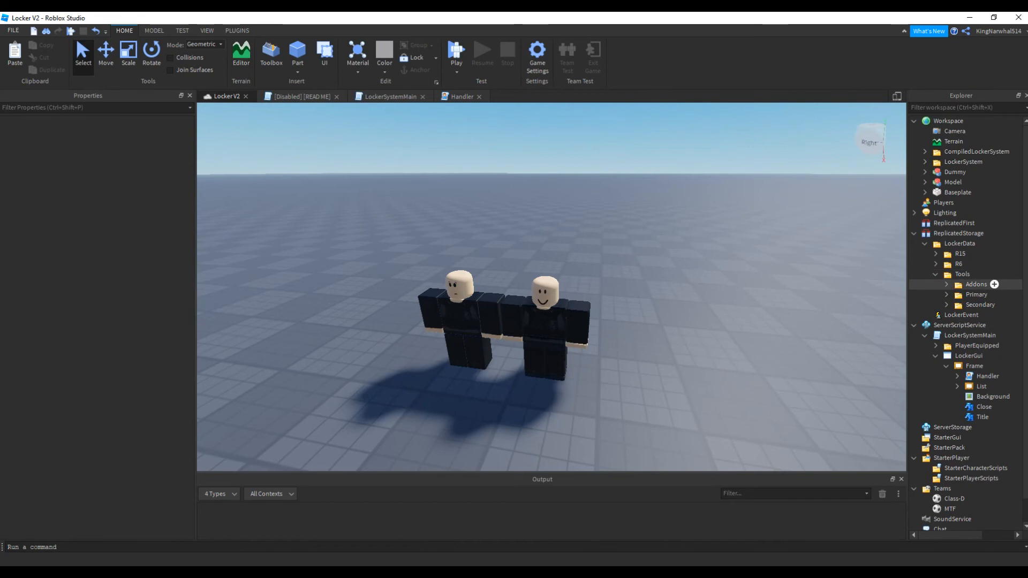
{"action": "scroll", "coordinate": [959, 284], "scroll_direction": "down", "scroll_amount": 1}
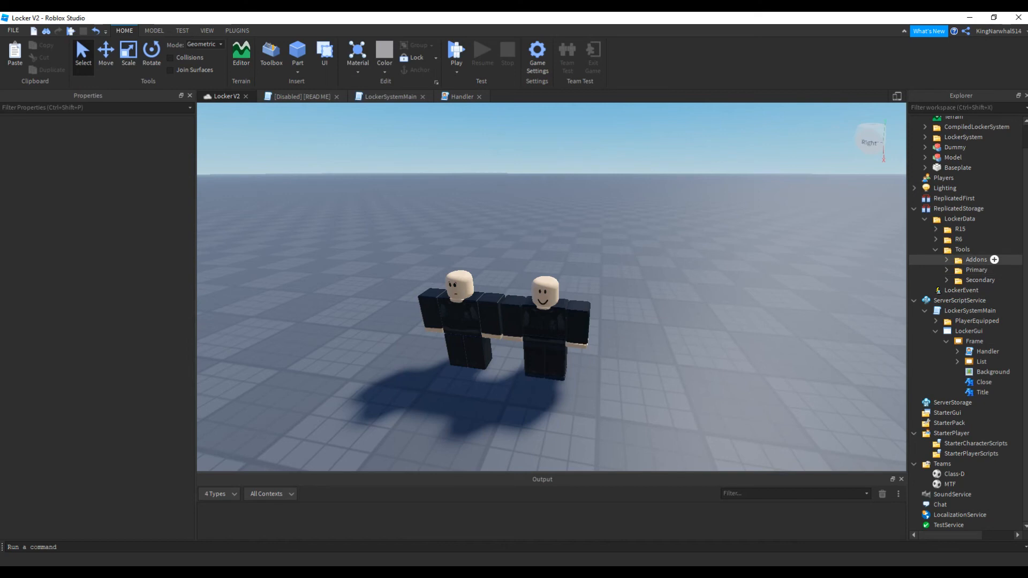
{"action": "left_click", "coordinate": [947, 270]}
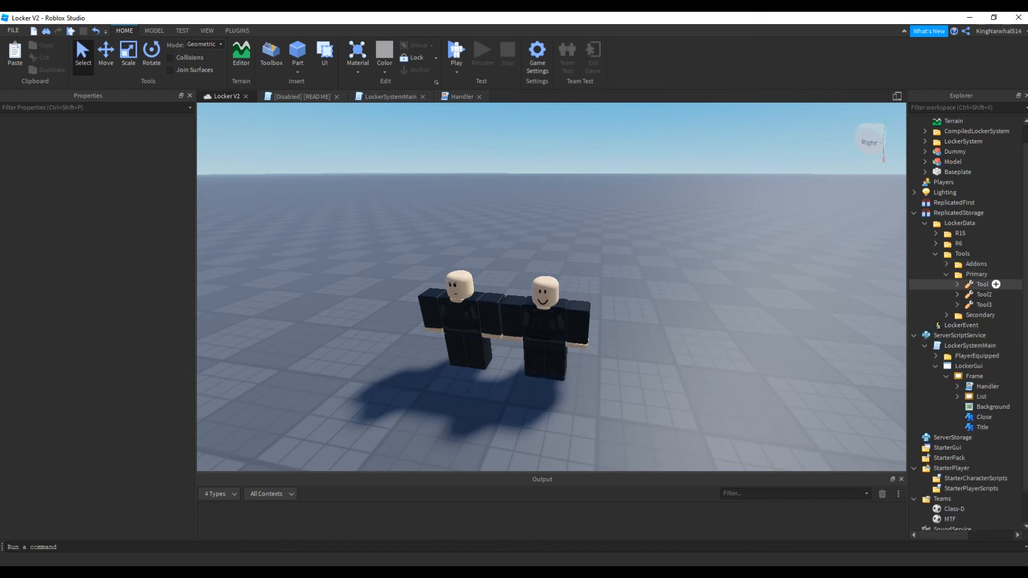
{"action": "left_click", "coordinate": [947, 310]}
{"action": "scroll", "coordinate": [947, 313], "scroll_direction": "down", "scroll_amount": 2}
{"action": "scroll", "coordinate": [964, 317], "scroll_direction": "up", "scroll_amount": 1}
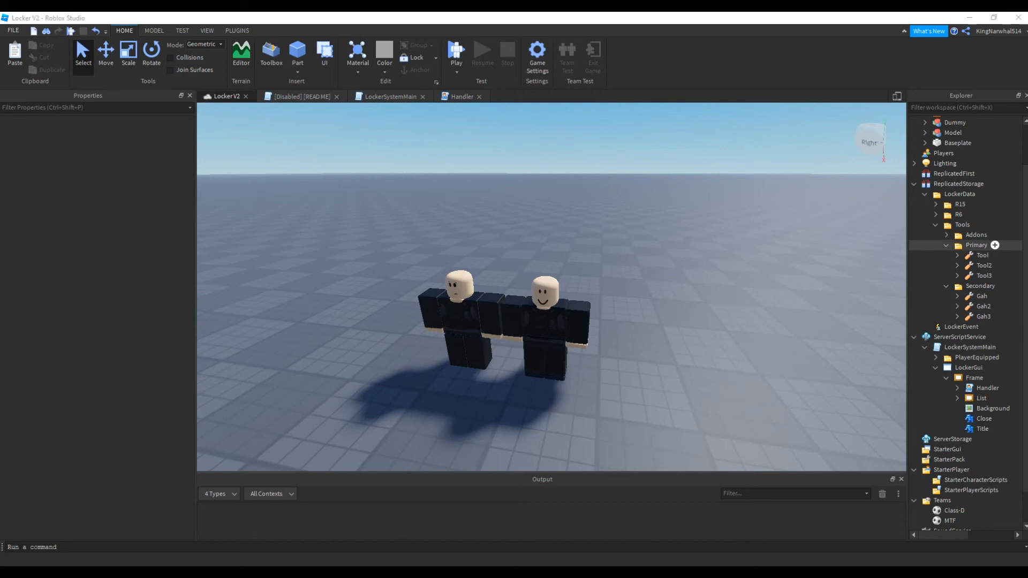
Insert a new Tool object into the Primary folder of Tools and name it MP5
{"action": "left_click", "coordinate": [995, 245]}
{"action": "type", "text": "tool"}
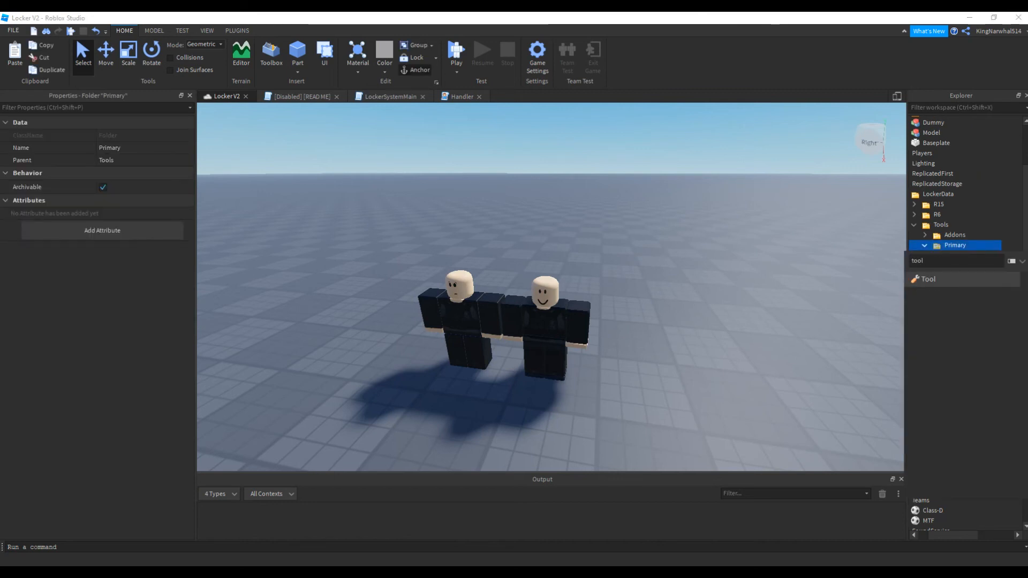
{"action": "key", "text": "Return"}
{"action": "left_click", "coordinate": [959, 255]}
{"action": "left_click", "coordinate": [124, 223]}
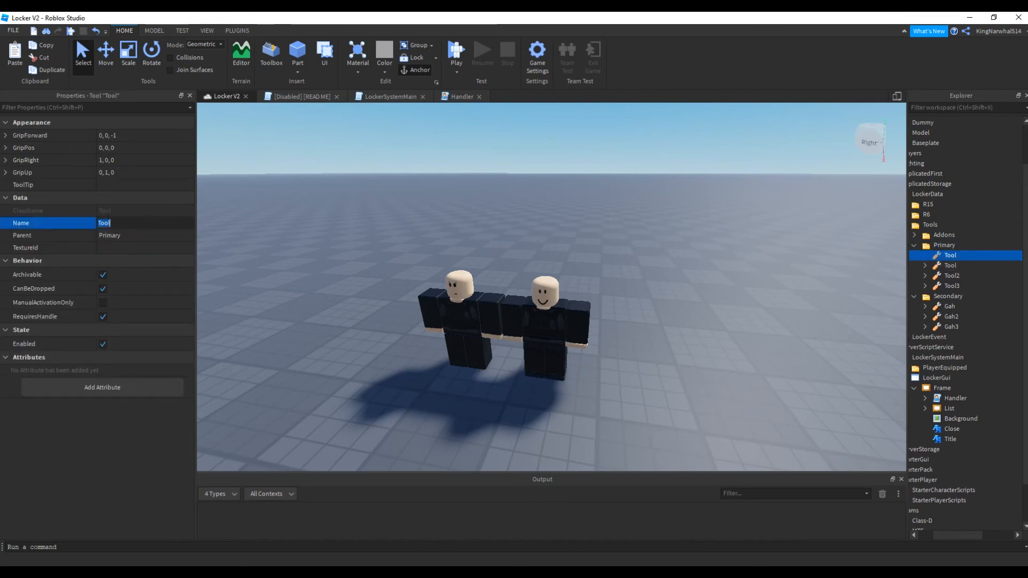
{"action": "key", "text": "Return"}
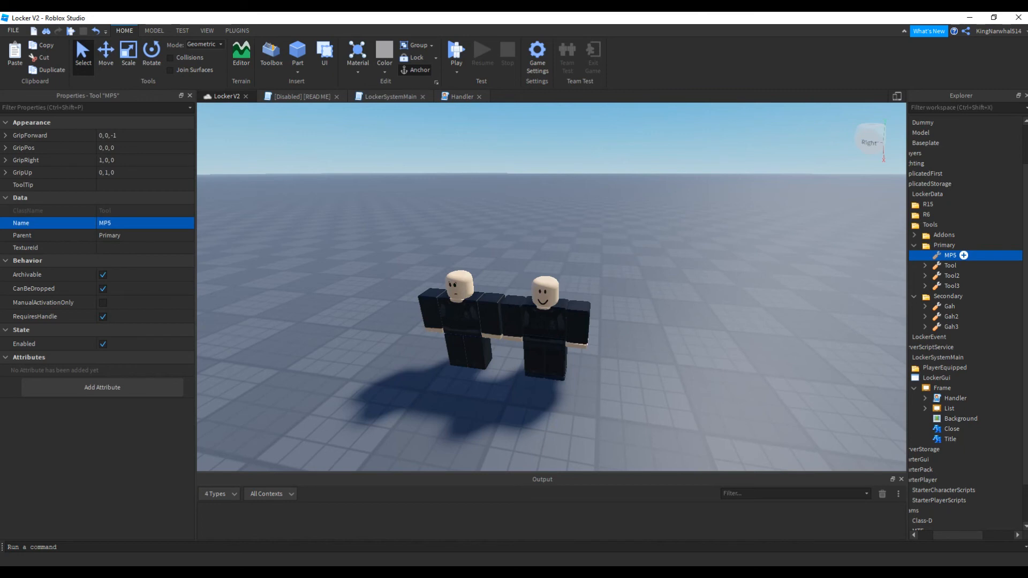
Copy the Category value and Permissions module from the existing Tool into the MP5 tool
{"action": "left_click", "coordinate": [925, 265]}
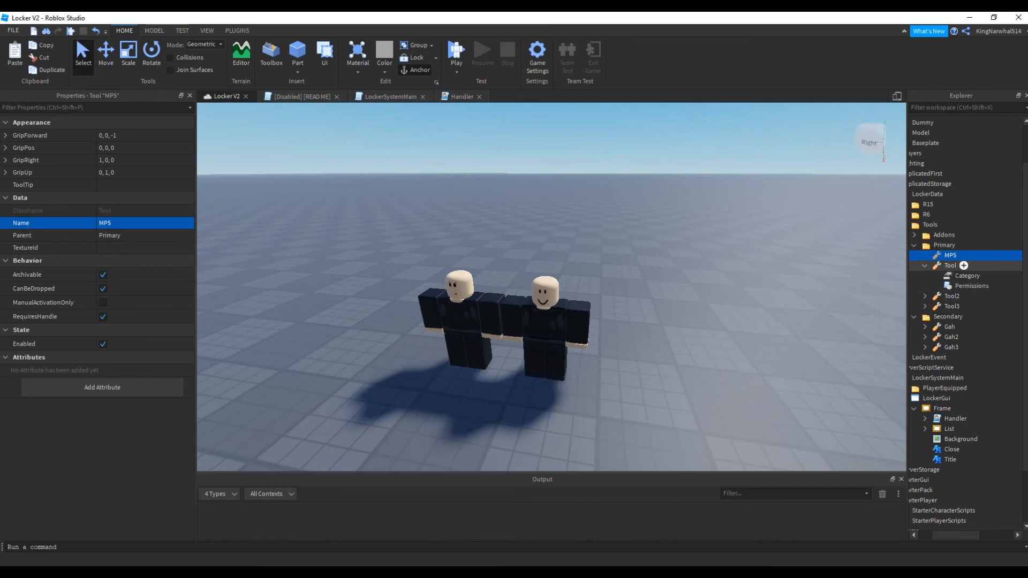
{"action": "scroll", "coordinate": [959, 266], "scroll_direction": "down", "scroll_amount": 1}
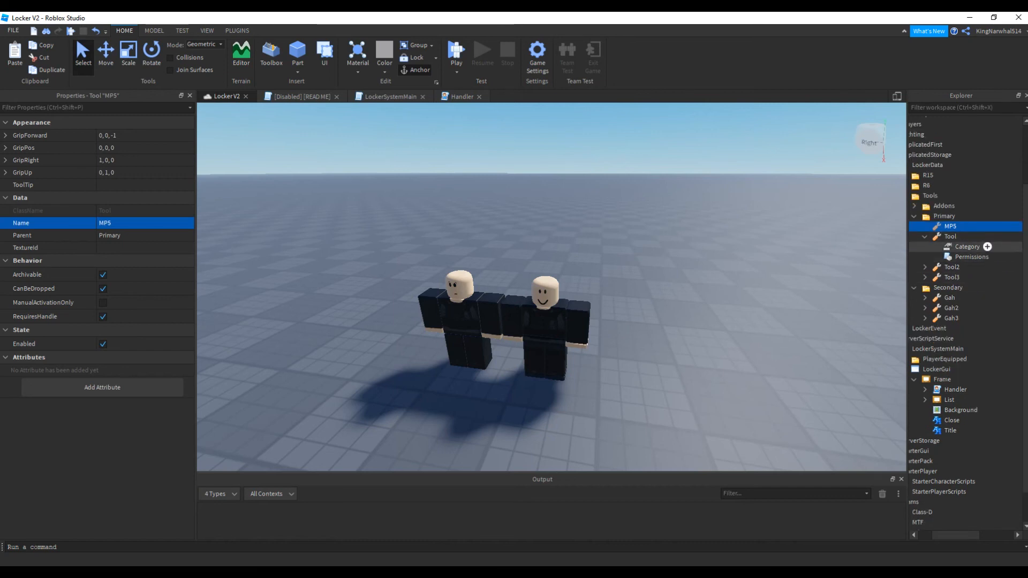
{"action": "left_click", "coordinate": [967, 246]}
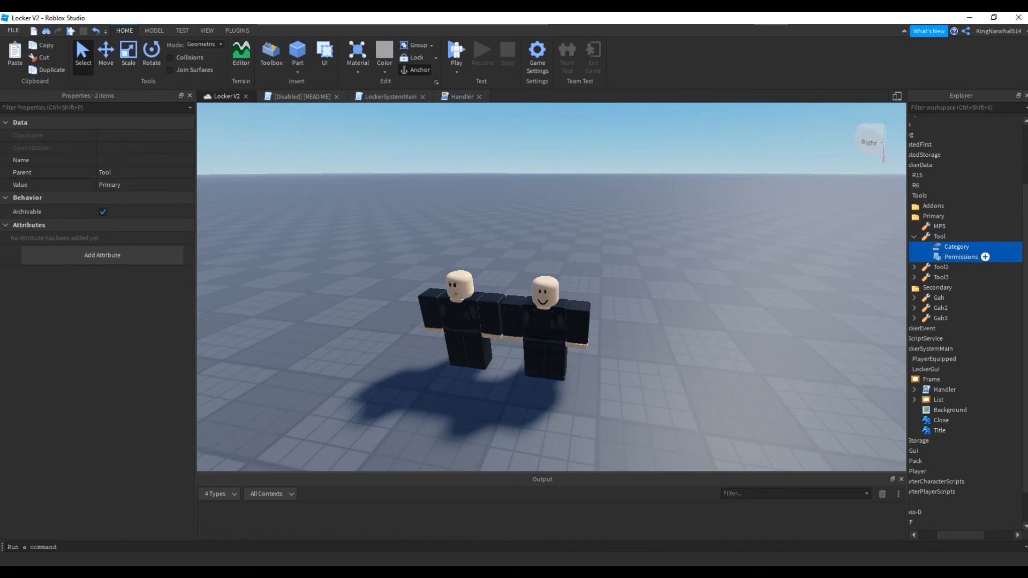
{"action": "right_click", "coordinate": [958, 226]}
{"action": "left_click", "coordinate": [910, 258]}
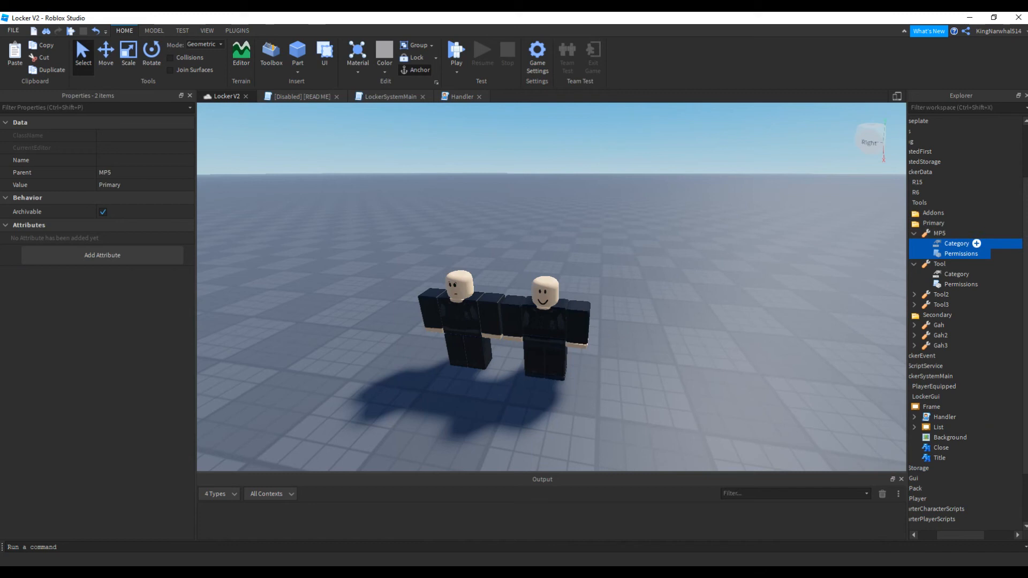
Move the MP5 tool into the Secondary folder and set its Category value to Secondary
{"action": "left_click", "coordinate": [956, 244]}
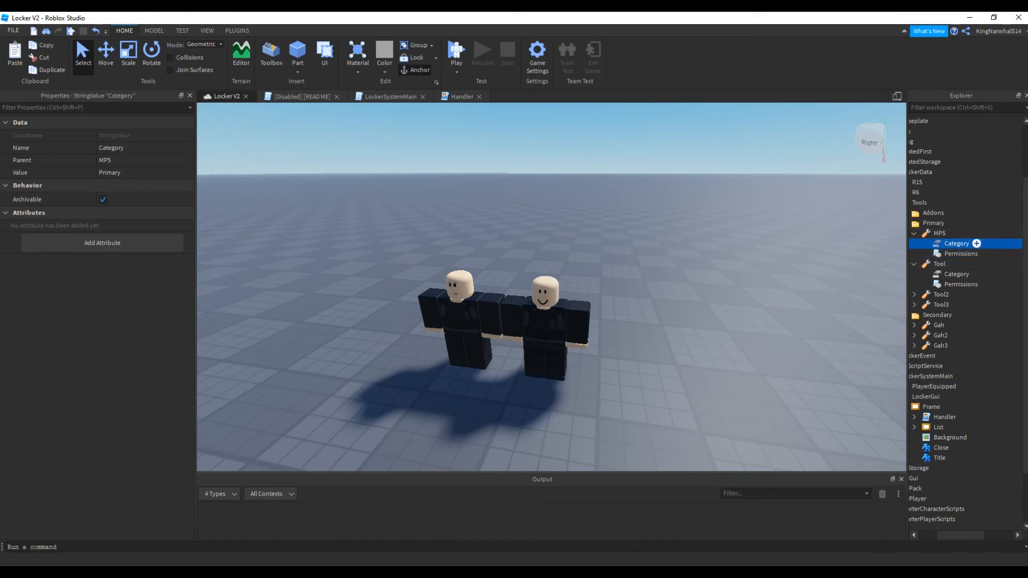
{"action": "left_click", "coordinate": [118, 172]}
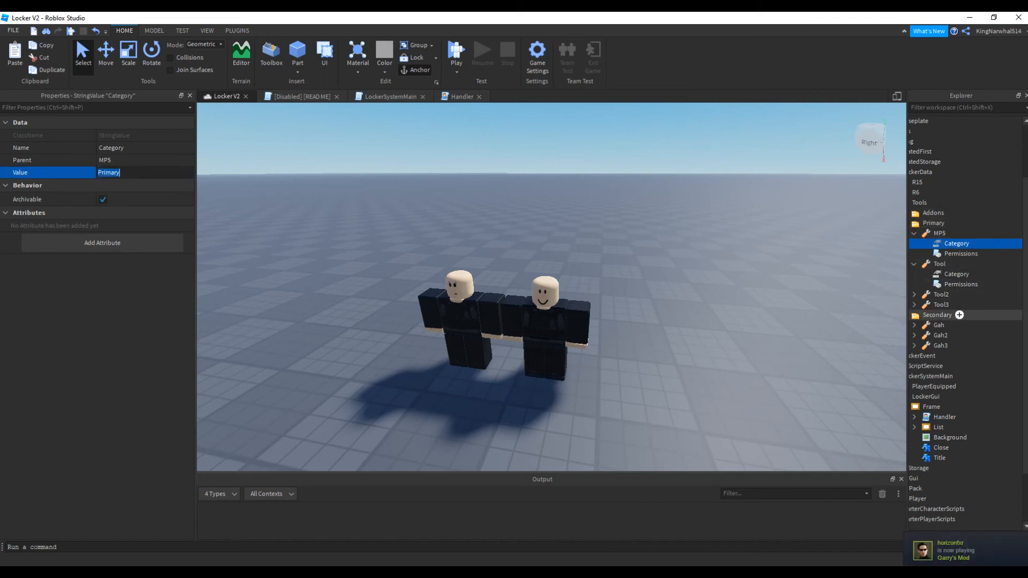
{"action": "left_click_drag", "start_coordinate": [953, 233], "coordinate": [998, 315]}
{"action": "left_click", "coordinate": [958, 325]}
{"action": "left_click", "coordinate": [957, 335]}
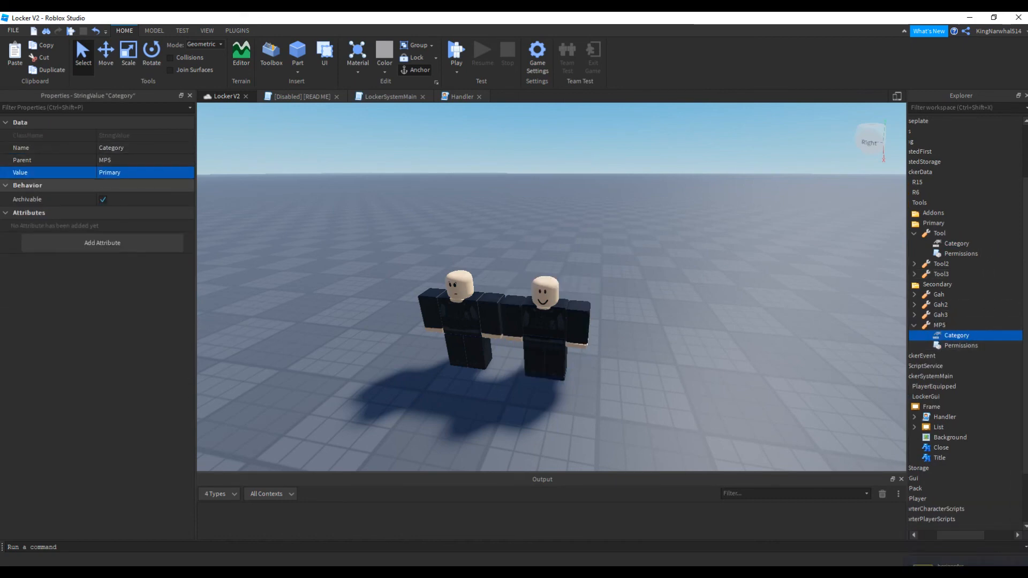
{"action": "left_click", "coordinate": [129, 173]}
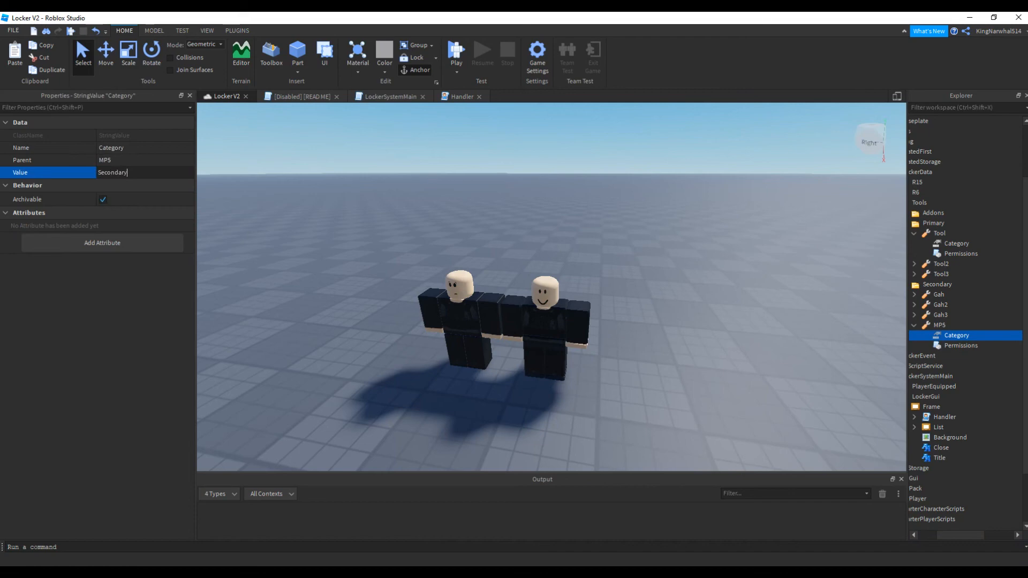
{"action": "key", "text": "Return"}
Review the team and gamepass settings in the MP5's Permissions module, close it and collapse the tool
{"action": "double_click", "coordinate": [961, 346]}
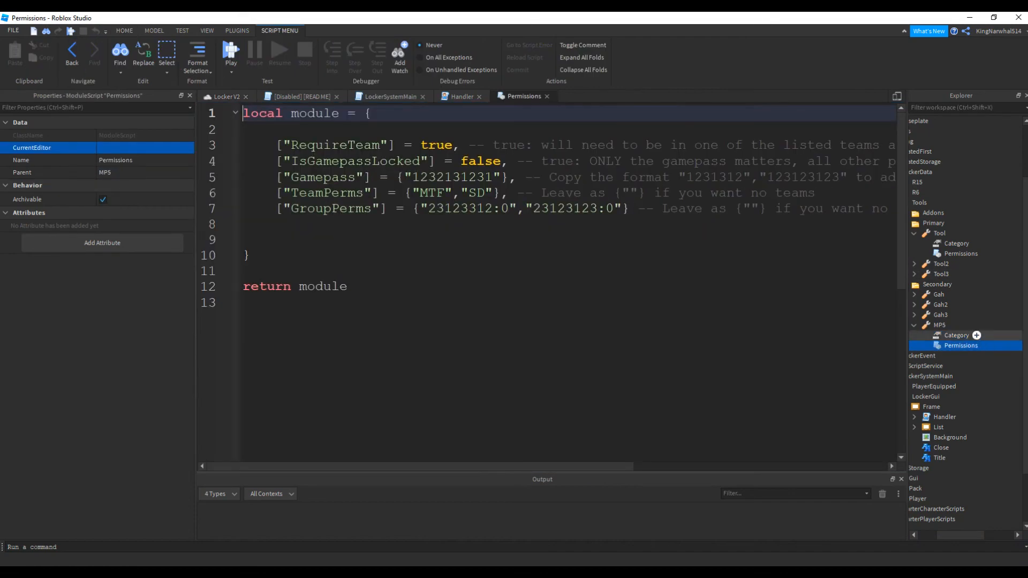
{"action": "left_click_drag", "start_coordinate": [276, 144], "coordinate": [622, 177]}
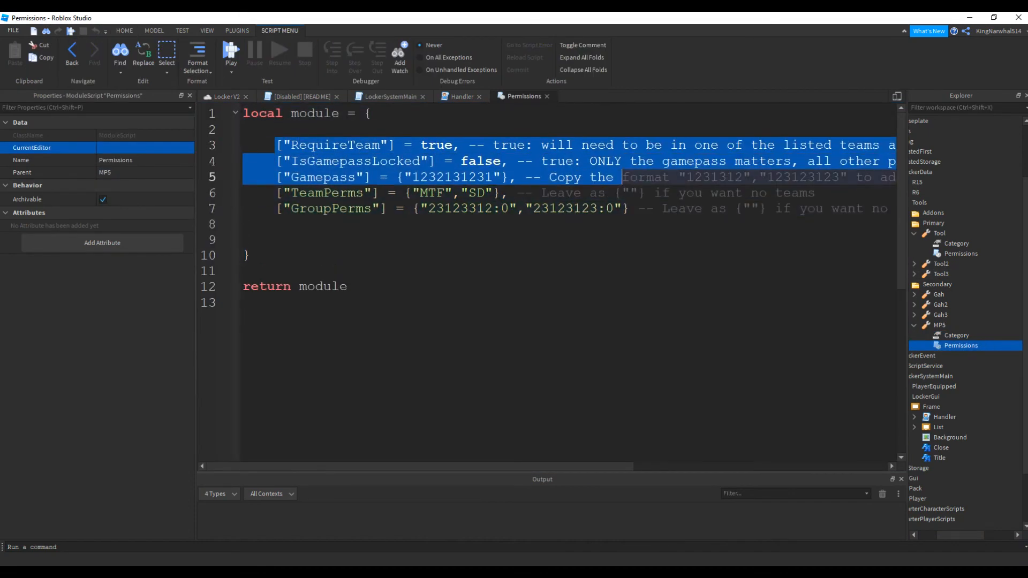
{"action": "left_click", "coordinate": [546, 97]}
{"action": "left_click", "coordinate": [914, 325]}
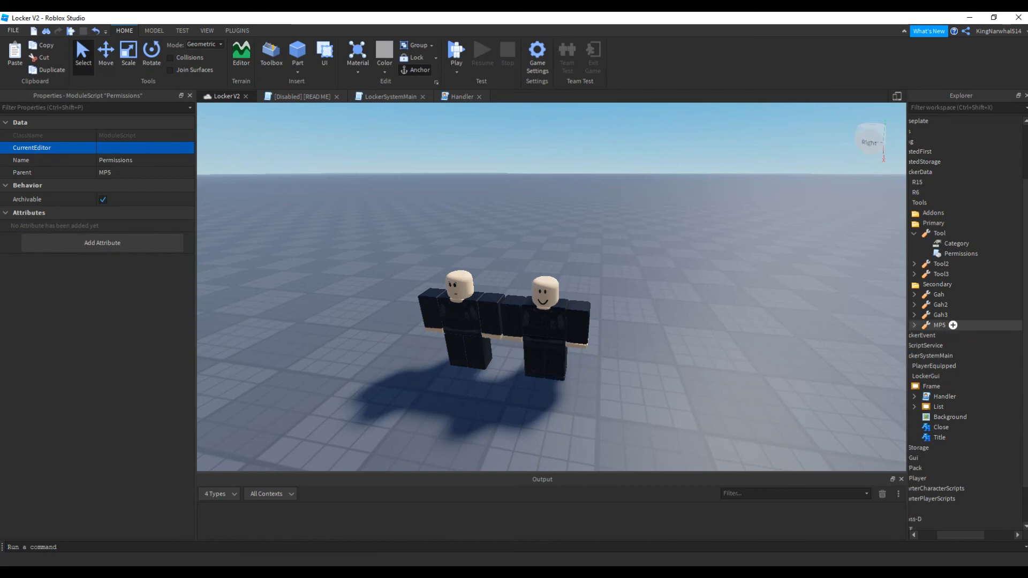
Collapse the Primary and Secondary folders and examine the contents of Misc 1 inside Addons
{"action": "left_click", "coordinate": [933, 223]}
{"action": "left_click", "coordinate": [924, 224]}
{"action": "left_click", "coordinate": [925, 239]}
{"action": "left_click", "coordinate": [925, 259]}
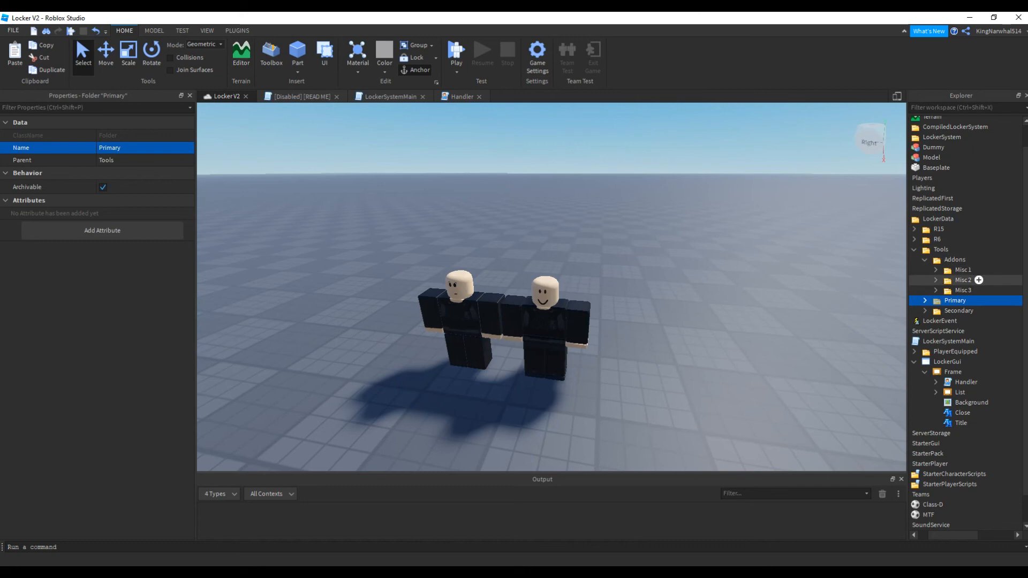
{"action": "left_click", "coordinate": [936, 270]}
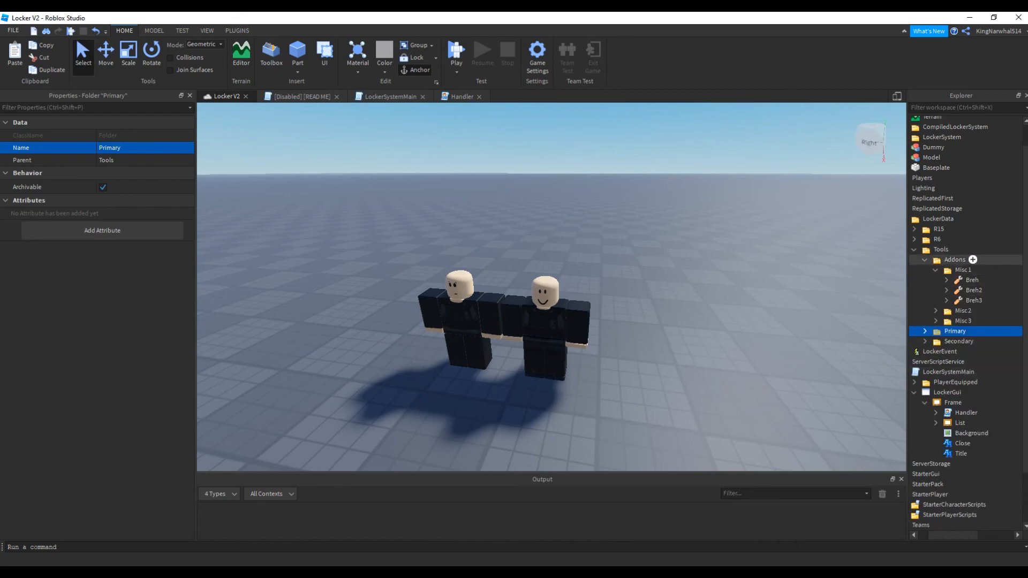
Add a new folder inside Addons and name it Backup
{"action": "left_click", "coordinate": [973, 260]}
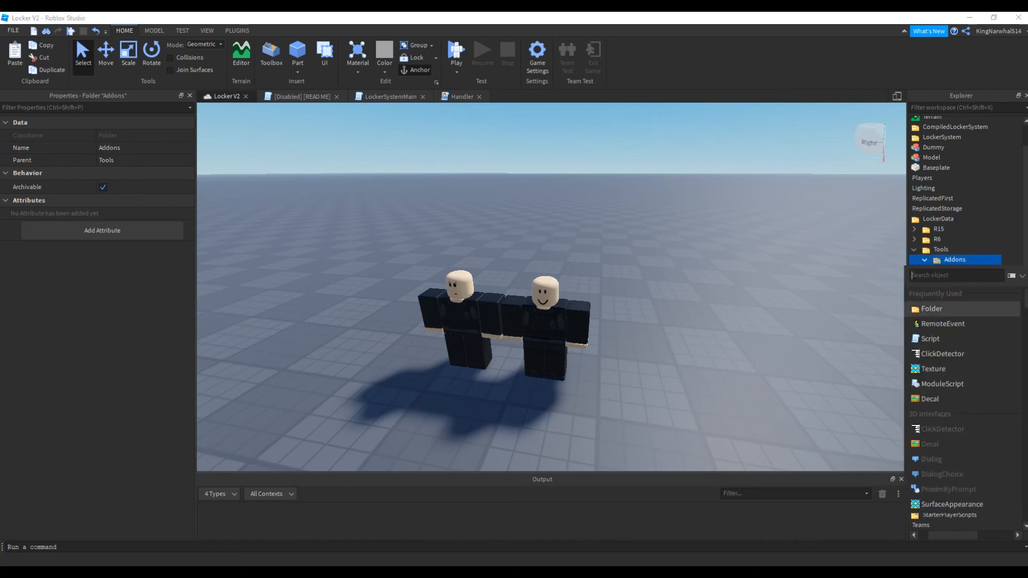
{"action": "left_click", "coordinate": [928, 309]}
{"action": "left_click", "coordinate": [936, 280]}
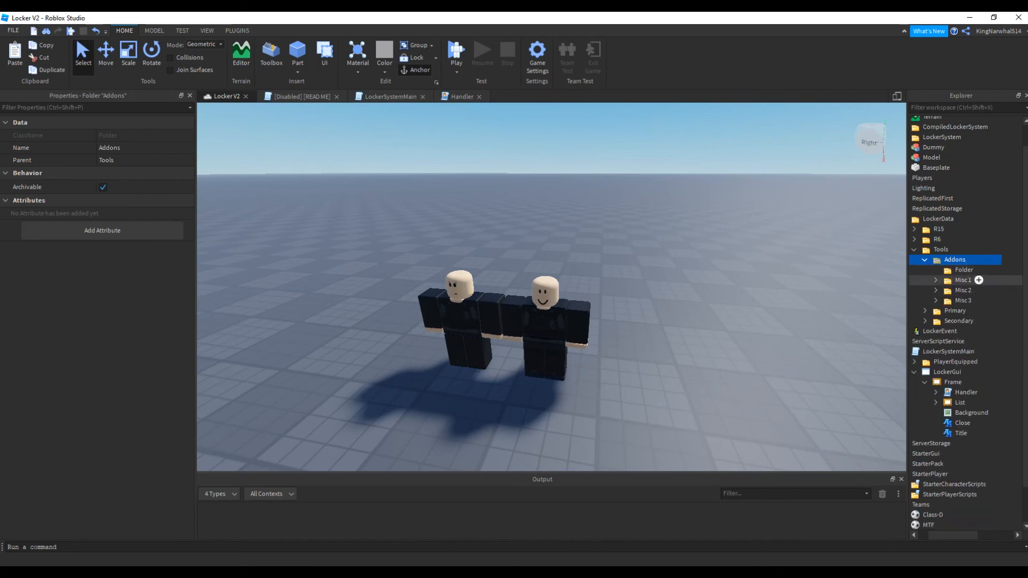
{"action": "left_click", "coordinate": [963, 269]}
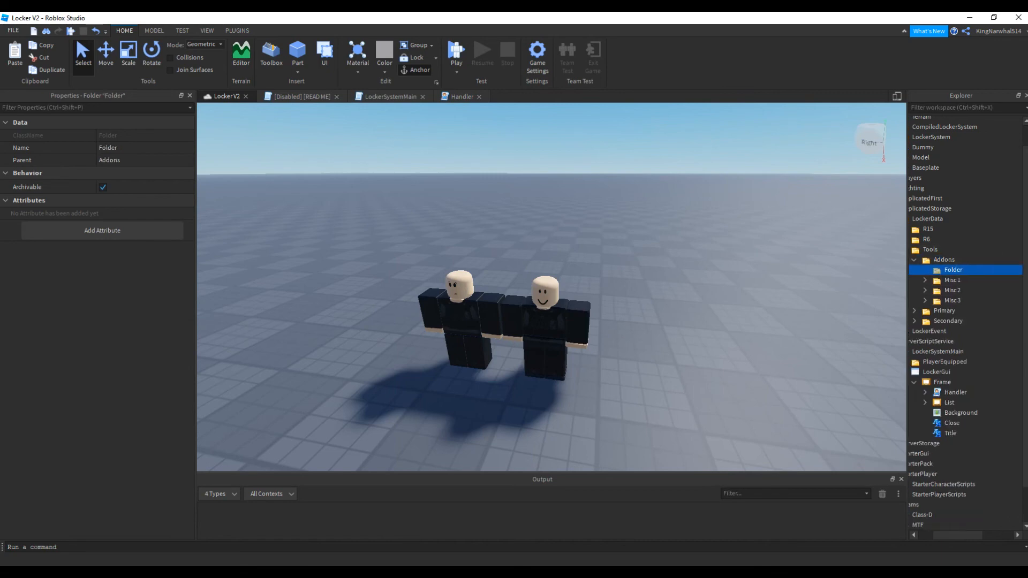
{"action": "left_click", "coordinate": [124, 148]}
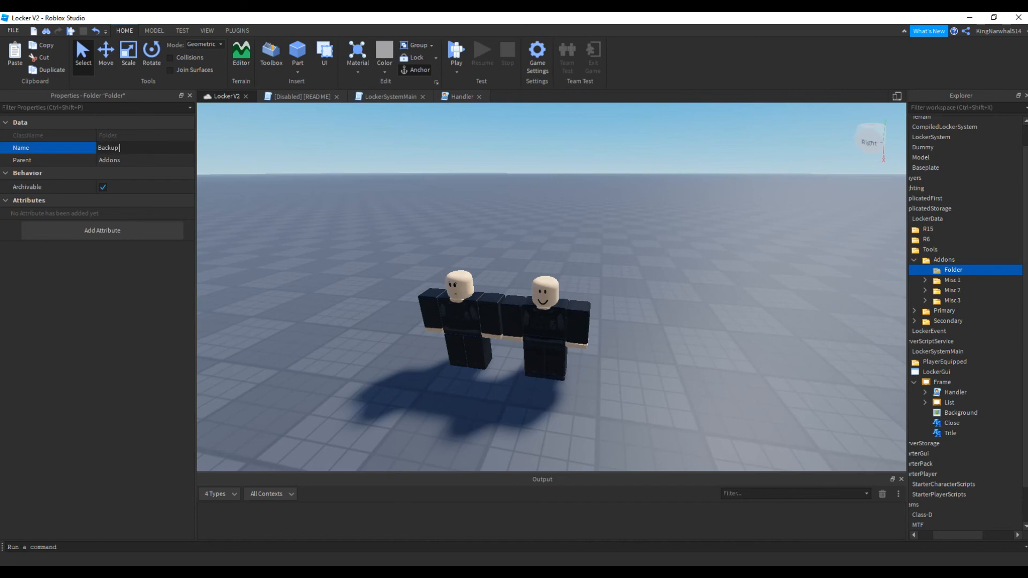
{"action": "type", "text": "Backup"}
{"action": "key", "text": "Return"}
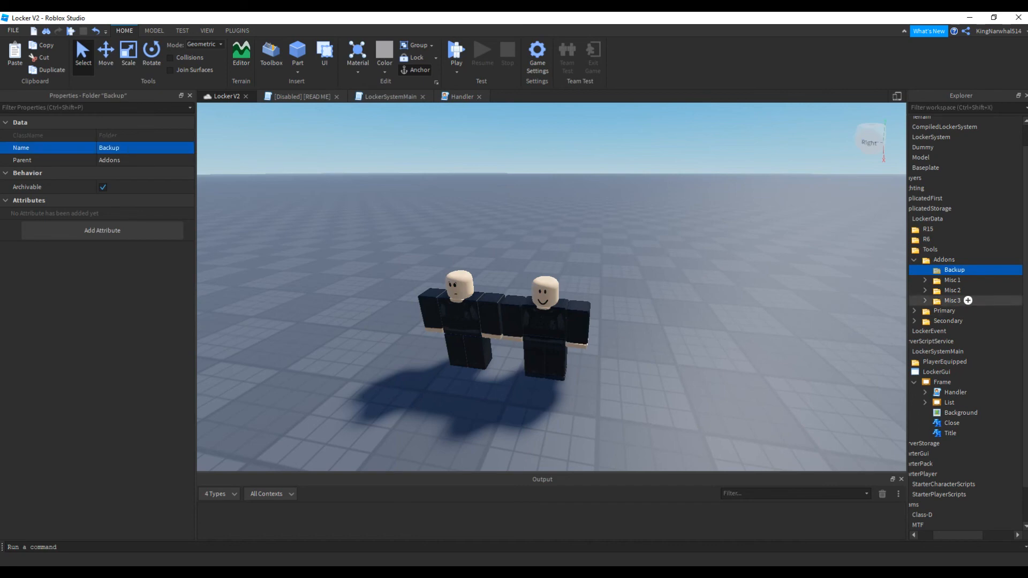
Insert a Tool into the Backup folder and paste the copied Category value and Permissions module into it
{"action": "left_click", "coordinate": [971, 270]}
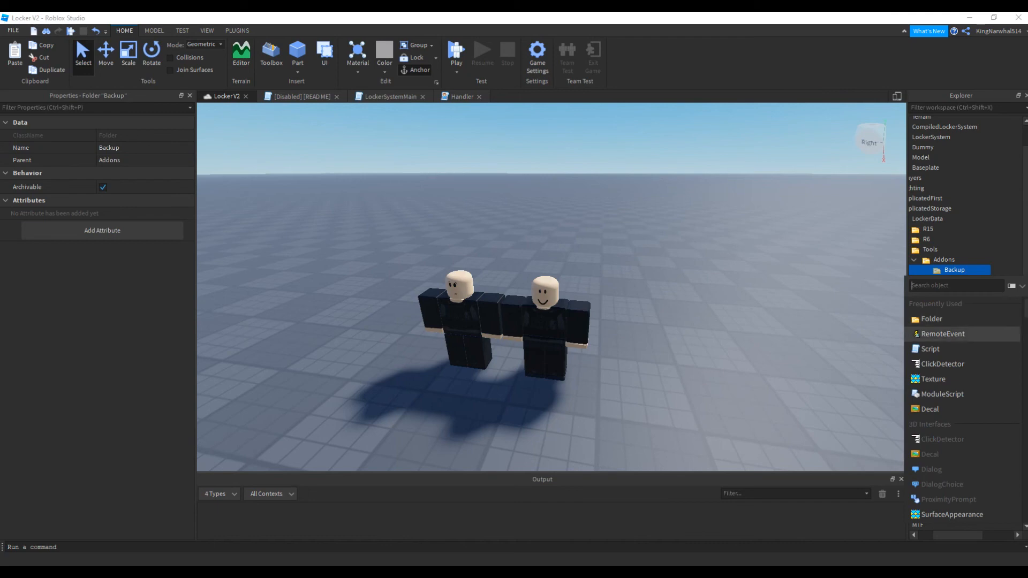
{"action": "type", "text": "tool"}
{"action": "left_click", "coordinate": [942, 304]}
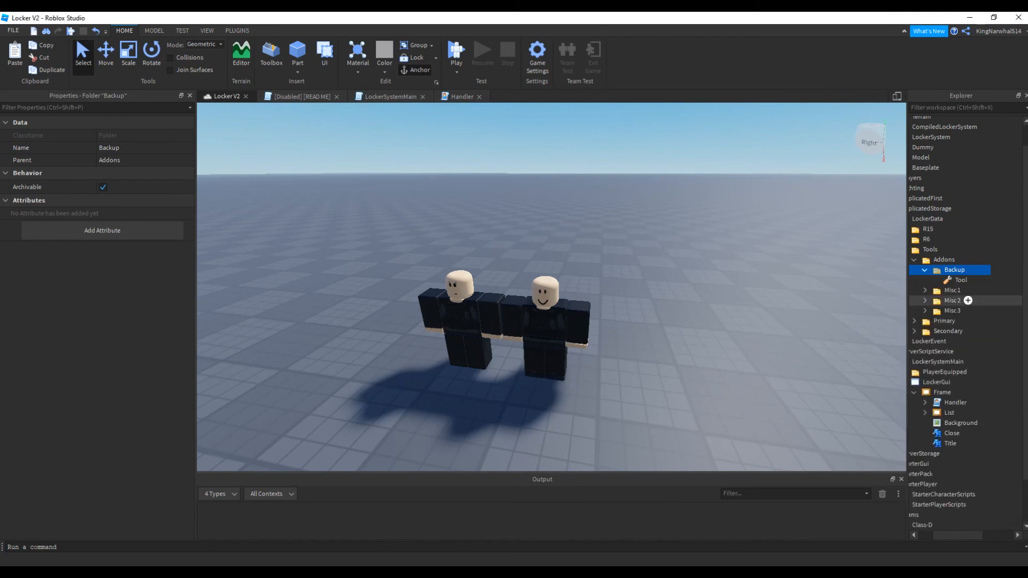
{"action": "right_click", "coordinate": [958, 280]}
{"action": "left_click", "coordinate": [910, 42]}
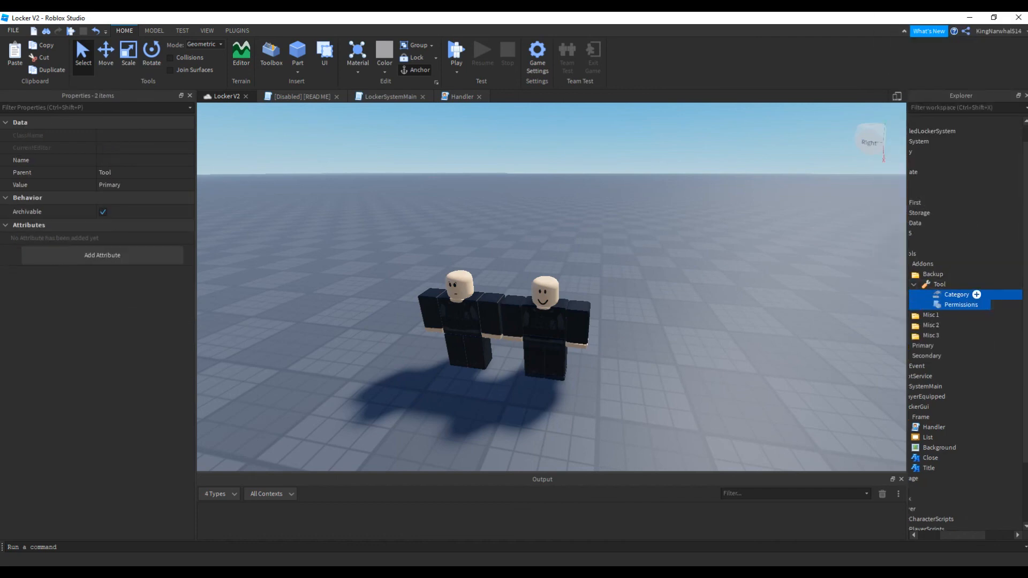
Set the Backup tool's Category value to Backup, then open its Permissions module briefly and close it
{"action": "left_click", "coordinate": [957, 295]}
{"action": "left_click", "coordinate": [119, 172]}
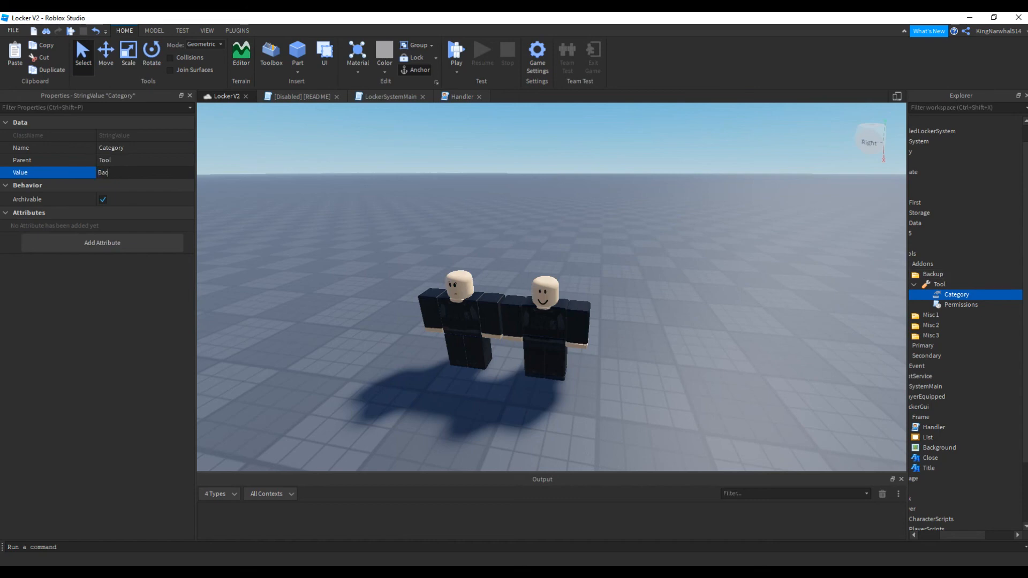
{"action": "key", "text": "Return"}
{"action": "double_click", "coordinate": [986, 305]}
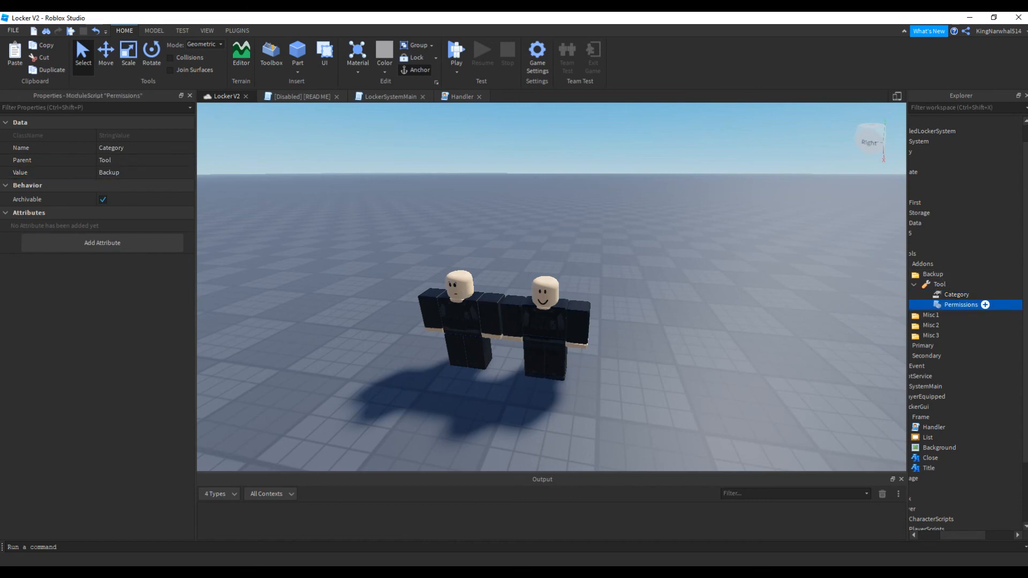
{"action": "left_click", "coordinate": [547, 97]}
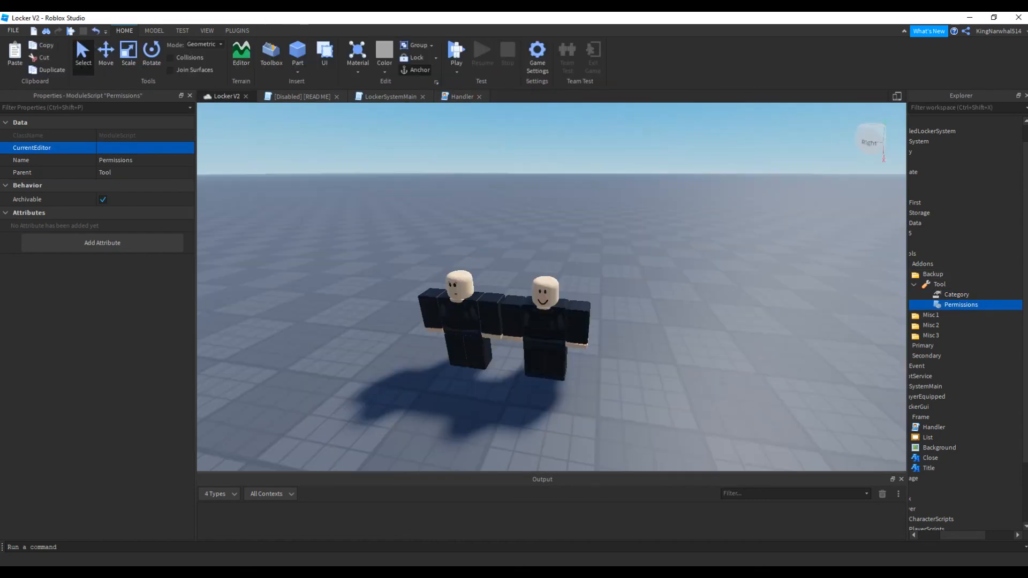
{"action": "mouse_move", "coordinate": [958, 535]}
{"action": "left_mouse_down"}
{"action": "mouse_move", "coordinate": [939, 536]}
{"action": "mouse_move", "coordinate": [948, 536]}
{"action": "left_mouse_up"}
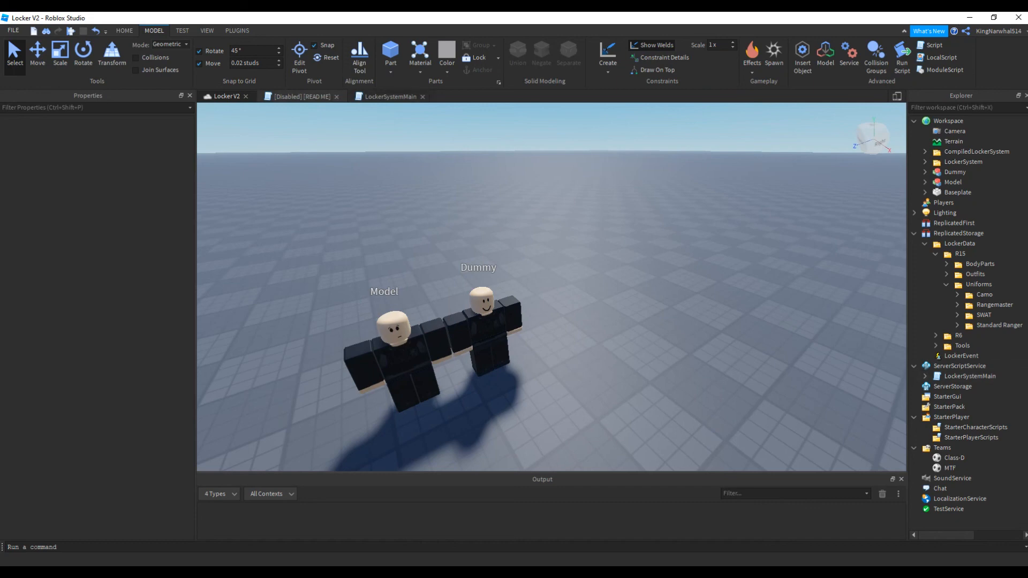
Expand LockerSystemMain down to the LockerGui Frame and open the Handler script
{"action": "left_click", "coordinate": [926, 376]}
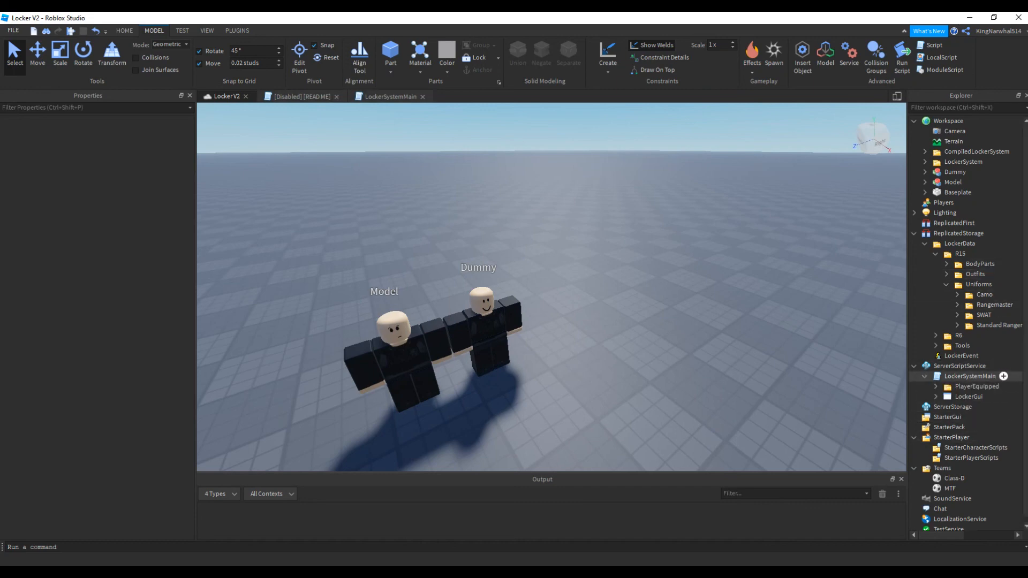
{"action": "left_click", "coordinate": [936, 397]}
{"action": "scroll", "coordinate": [937, 396], "scroll_direction": "down", "scroll_amount": 1}
{"action": "left_click", "coordinate": [947, 393]}
{"action": "scroll", "coordinate": [946, 392], "scroll_direction": "down", "scroll_amount": 2}
{"action": "double_click", "coordinate": [988, 352]}
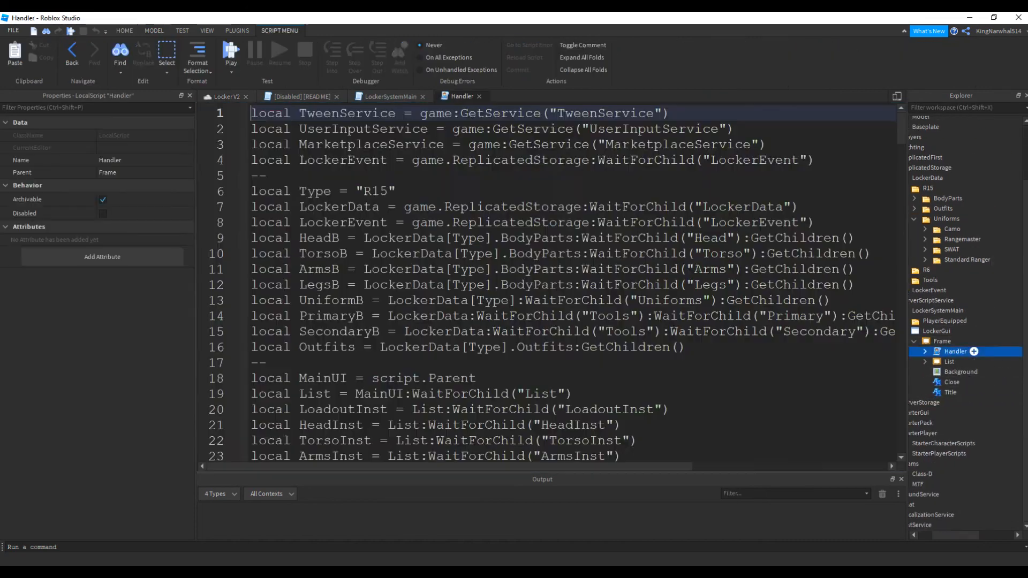
Open the LockerSystemMain script and go to the RType setting near its beginning
{"action": "left_click", "coordinate": [970, 310]}
{"action": "double_click", "coordinate": [971, 311]}
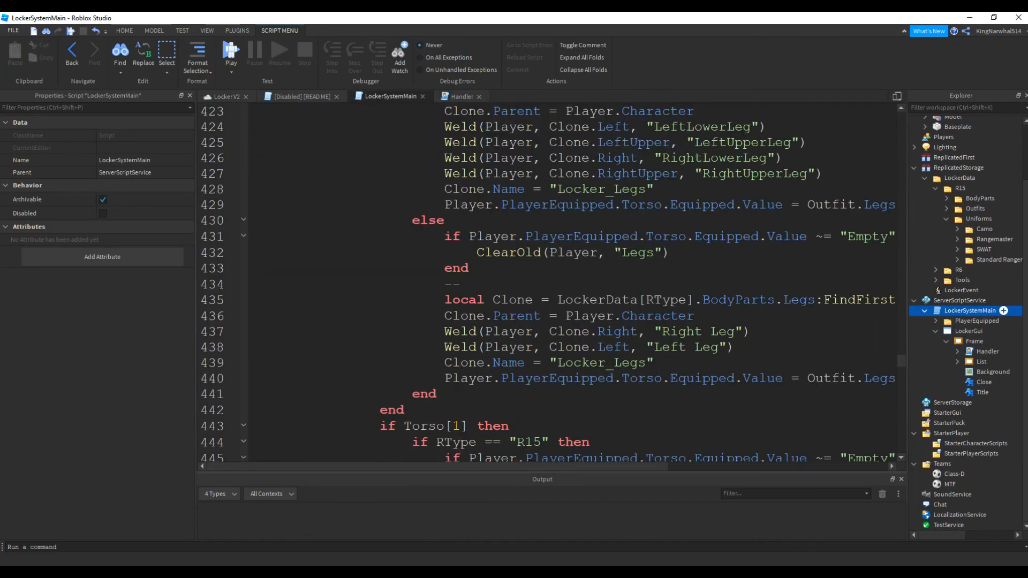
{"action": "left_click", "coordinate": [462, 96]}
{"action": "left_click", "coordinate": [390, 96]}
{"action": "scroll", "coordinate": [546, 284], "scroll_direction": "up", "scroll_amount": 20}
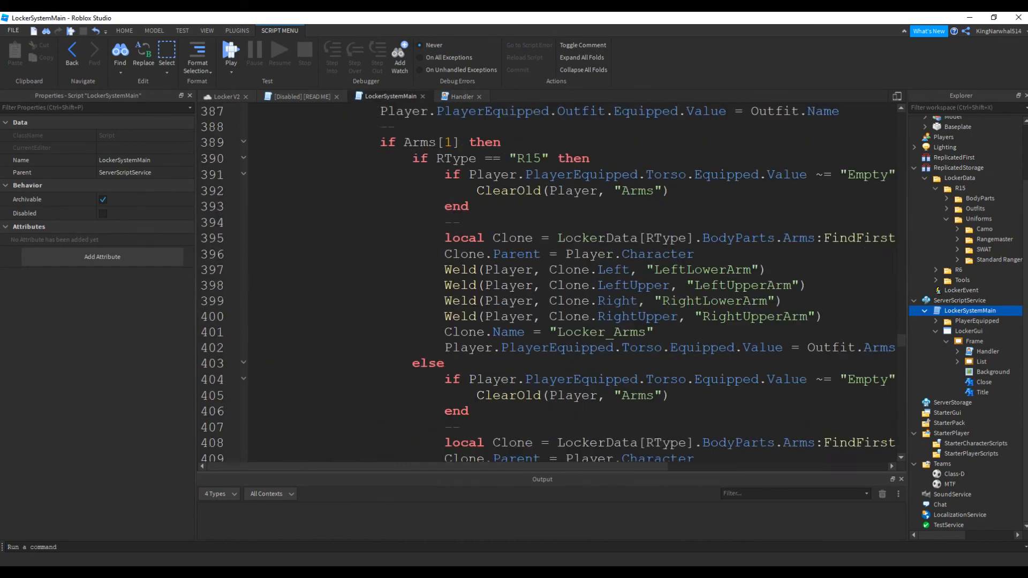
{"action": "scroll", "coordinate": [546, 283], "scroll_direction": "up", "scroll_amount": 20}
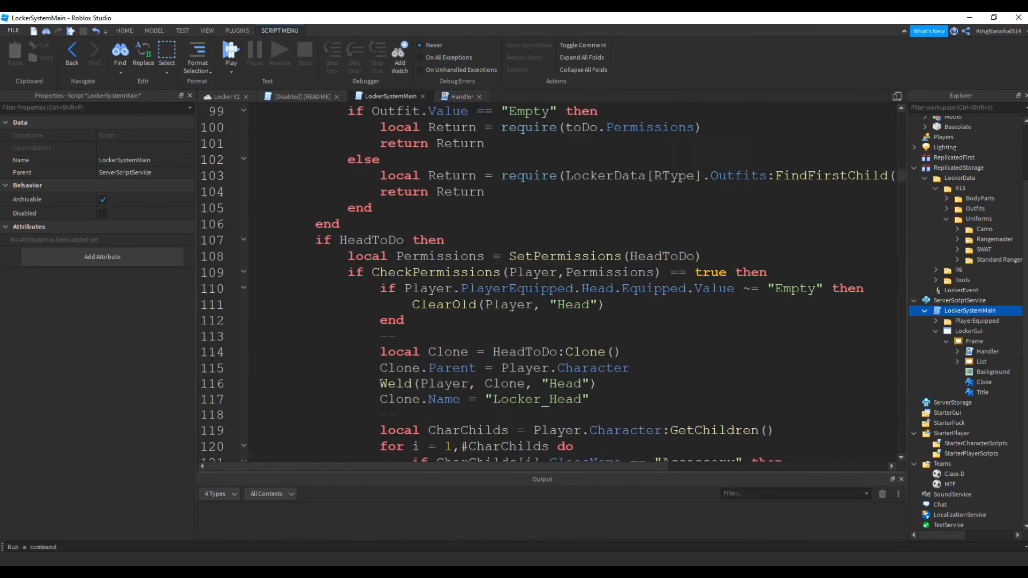
{"action": "scroll", "coordinate": [546, 284], "scroll_direction": "up", "scroll_amount": 1}
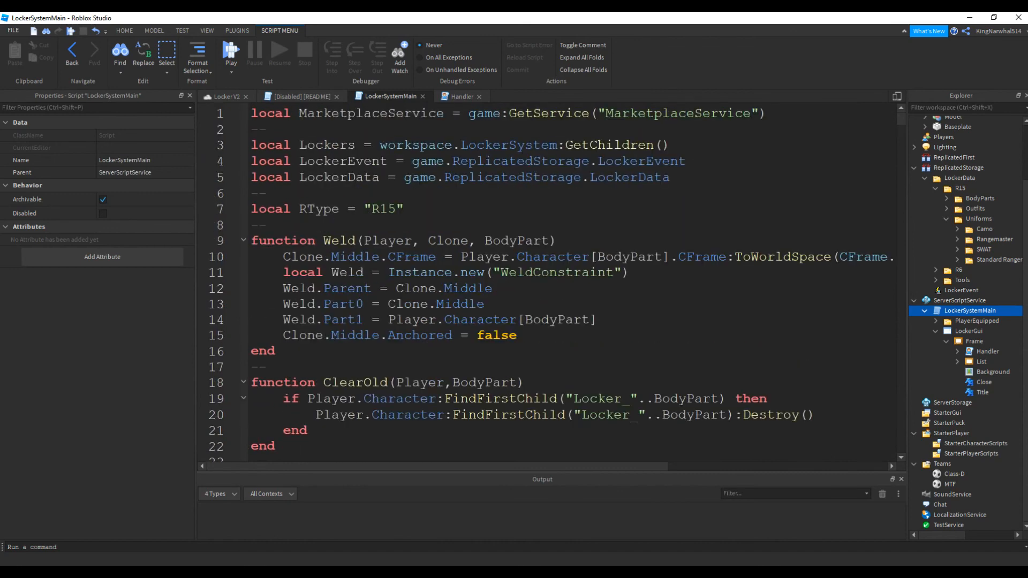
Change the Type variable in the Handler script to "R6"
{"action": "left_click", "coordinate": [462, 97]}
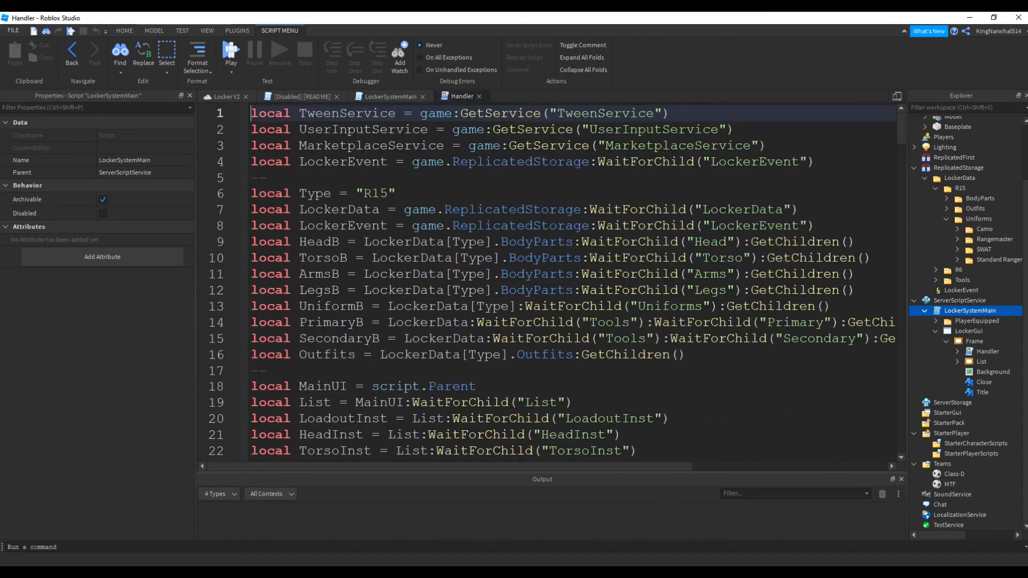
{"action": "left_click_drag", "start_coordinate": [389, 194], "coordinate": [381, 194]}
{"action": "left_click", "coordinate": [382, 193]}
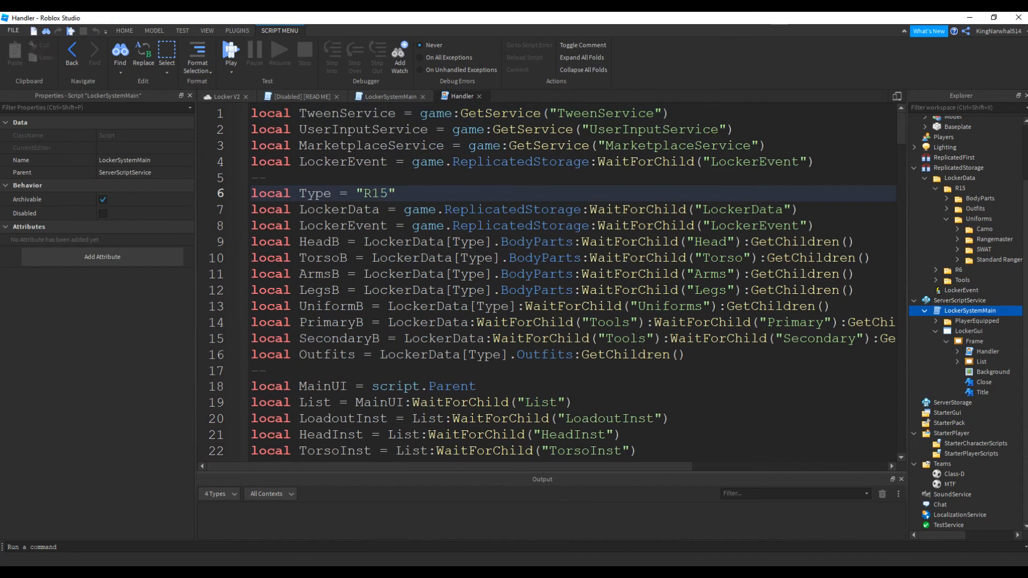
{"action": "key", "text": "BackSpace"}
Change the RType variable in the LockerSystemMain script to "R6"
{"action": "key", "text": "BackSpace"}
{"action": "type", "text": "6"}
{"action": "left_click", "coordinate": [391, 97]}
{"action": "left_click", "coordinate": [397, 209]}
{"action": "key", "text": "BackSpace"}
{"action": "key", "text": "BackSpace"}
{"action": "type", "text": "6"}
Playtest the place, walk the character to a locker to check the avatar type, and stop the test
{"action": "key", "text": "F5"}
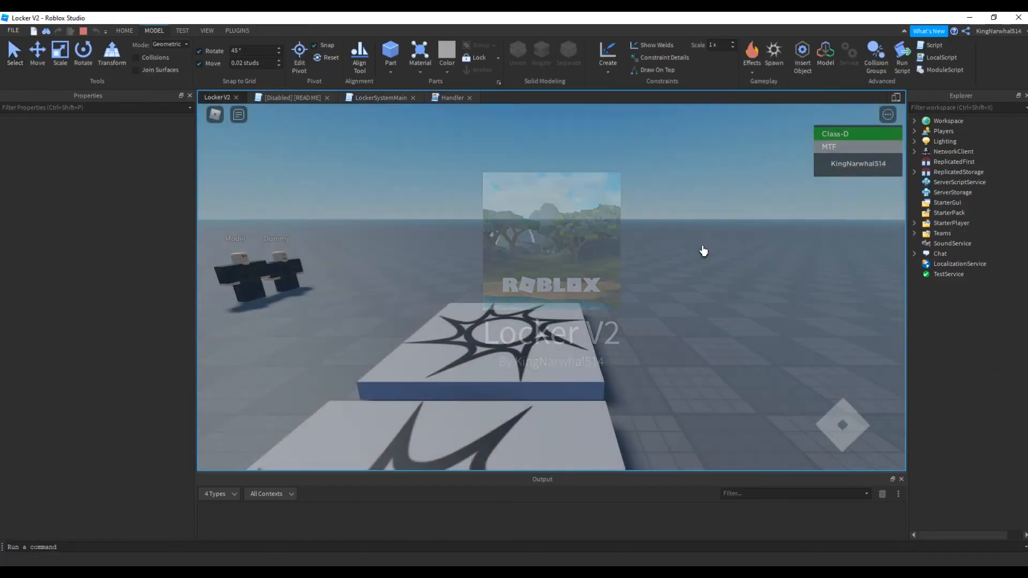
{"action": "key", "text": "w"}
{"action": "right_click_drag", "start_coordinate": [702, 248], "coordinate": [635, 276]}
{"action": "key", "text": "a"}
{"action": "key", "text": "e"}
{"action": "key", "text": "s"}
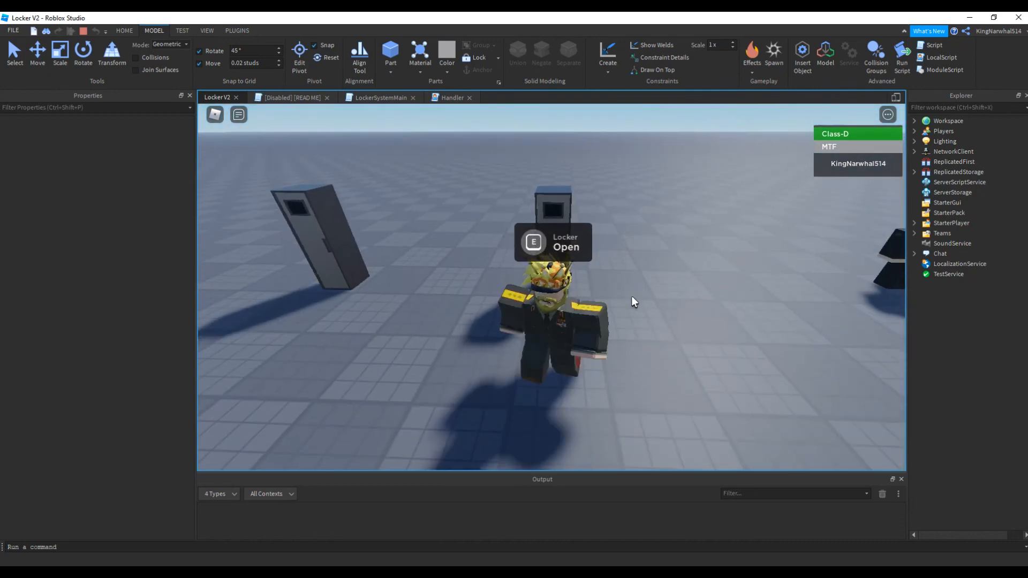
{"action": "key", "text": "shift+F5"}
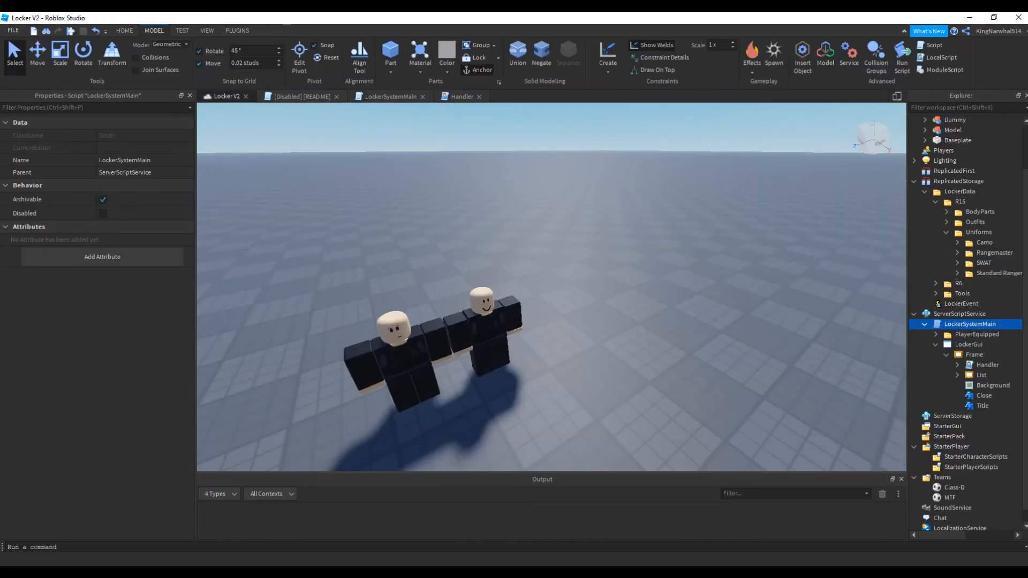
Set the game's Avatar Type to R6 in the game settings, save, and accept shutting down running games
{"action": "left_click", "coordinate": [14, 31]}
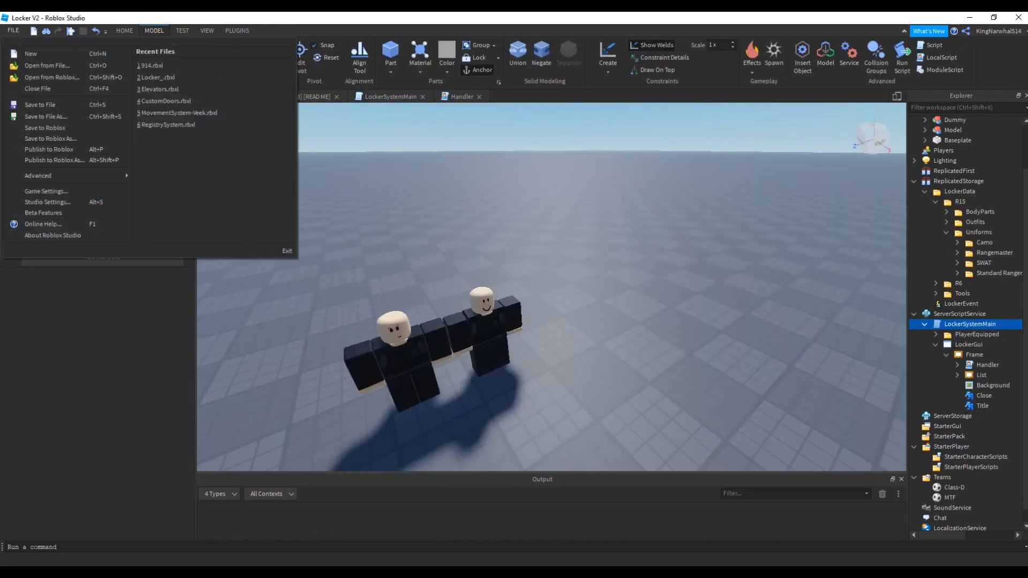
{"action": "left_click", "coordinate": [289, 31]}
{"action": "left_click", "coordinate": [124, 30]}
{"action": "left_click", "coordinate": [537, 58]}
{"action": "left_click", "coordinate": [289, 289]}
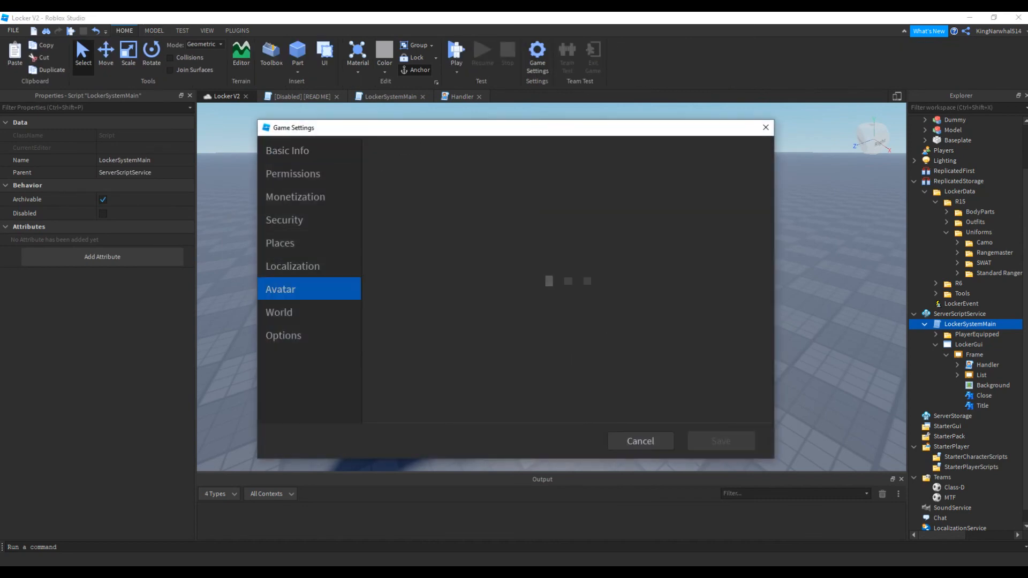
{"action": "left_click", "coordinate": [478, 232]}
{"action": "left_click", "coordinate": [721, 441]}
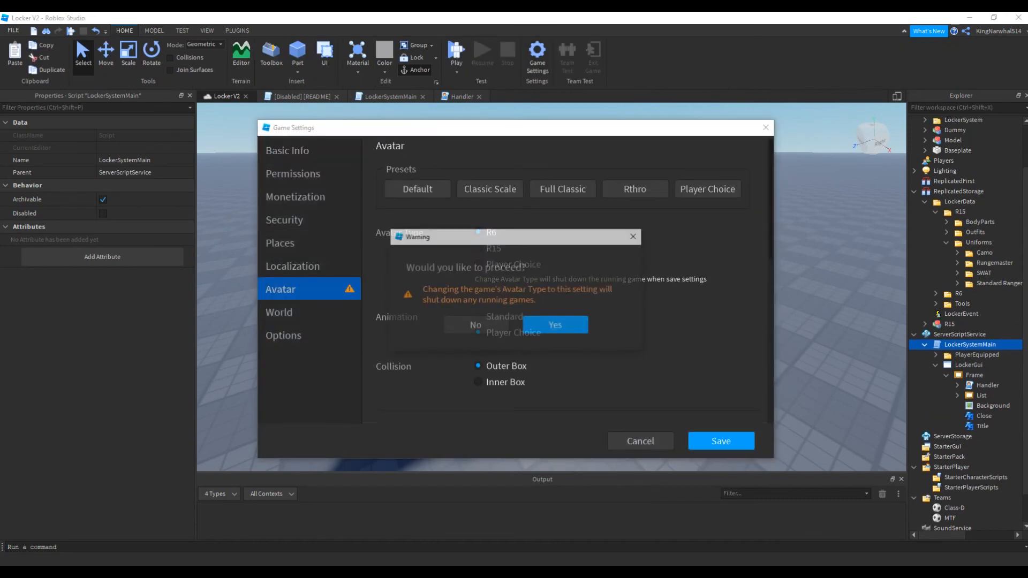
{"action": "left_click", "coordinate": [565, 325]}
Start a new playtest, walk to a locker and open its menu
{"action": "key", "text": "F5"}
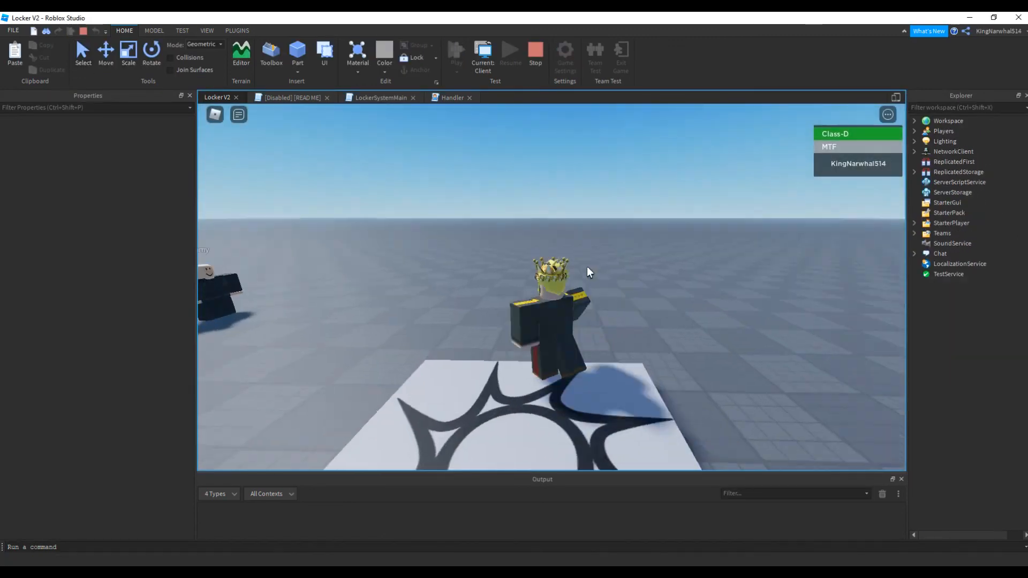
{"action": "key", "text": "w"}
{"action": "right_click_drag", "start_coordinate": [586, 267], "coordinate": [615, 282]}
{"action": "key", "text": "e"}
{"action": "scroll", "coordinate": [615, 282], "scroll_direction": "up", "scroll_amount": 1}
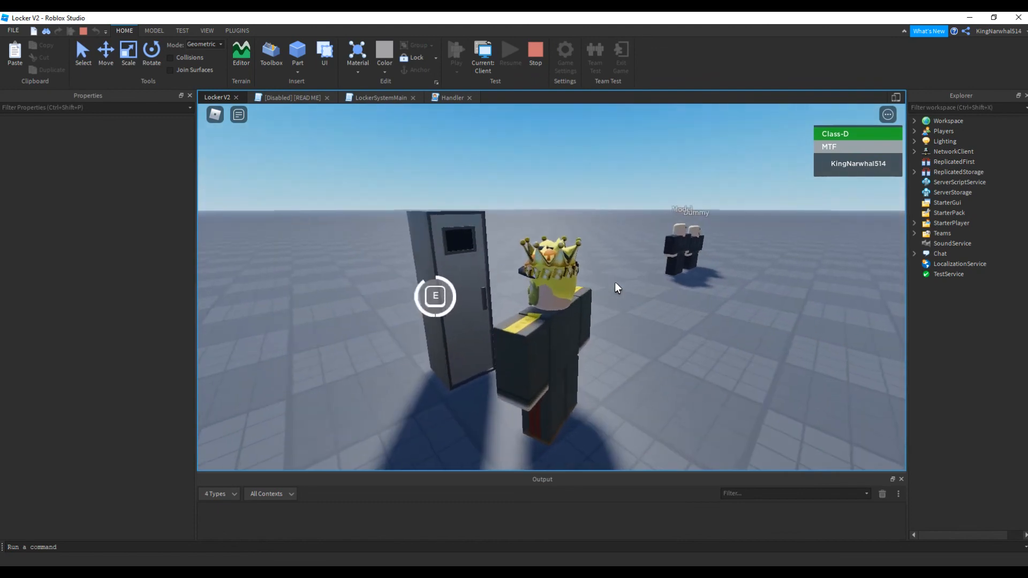
{"action": "key", "text": "d"}
{"action": "key", "text": "s"}
Equip the first loadout from the locker and try the body part categories on the R6 character
{"action": "left_click", "coordinate": [365, 209]}
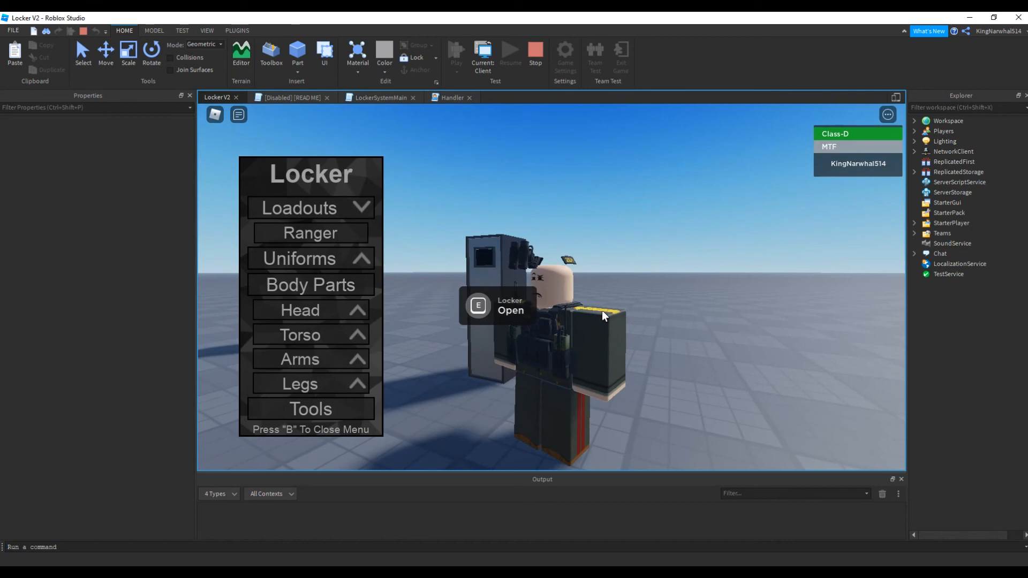
{"action": "left_click", "coordinate": [311, 233]}
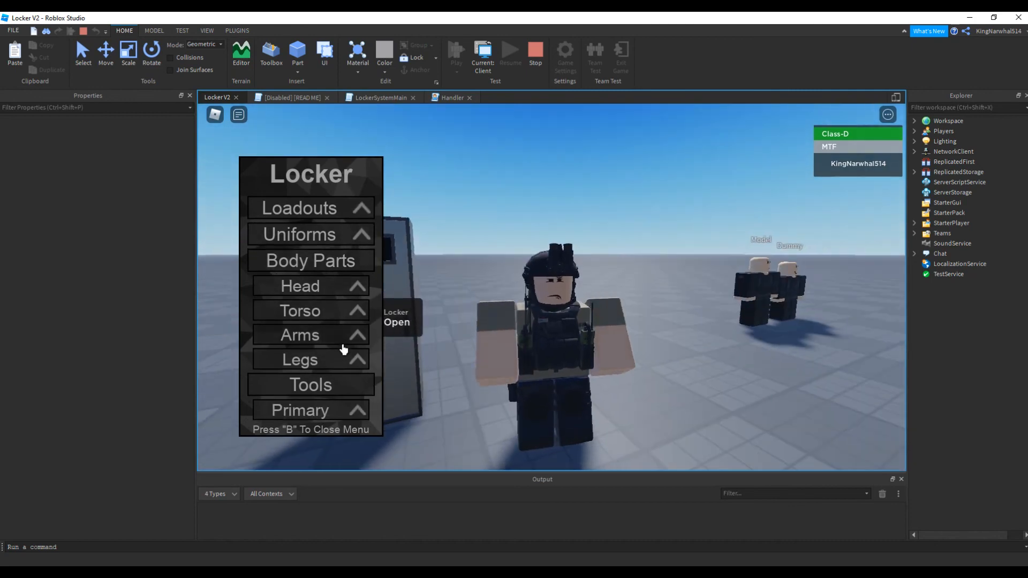
{"action": "left_click", "coordinate": [342, 315]}
{"action": "left_click", "coordinate": [330, 317]}
{"action": "left_click", "coordinate": [355, 340]}
{"action": "left_click", "coordinate": [351, 377]}
Equip the Boonie from the Head category, close the locker menu, inspect the character and stop the playtest
{"action": "left_click", "coordinate": [329, 286]}
{"action": "left_click", "coordinate": [332, 309]}
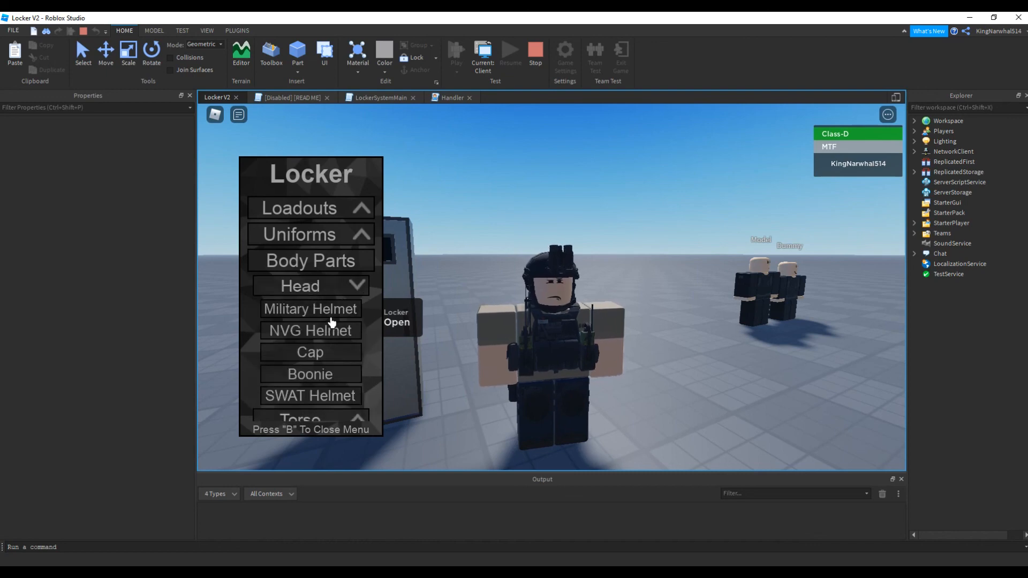
{"action": "left_click", "coordinate": [329, 373]}
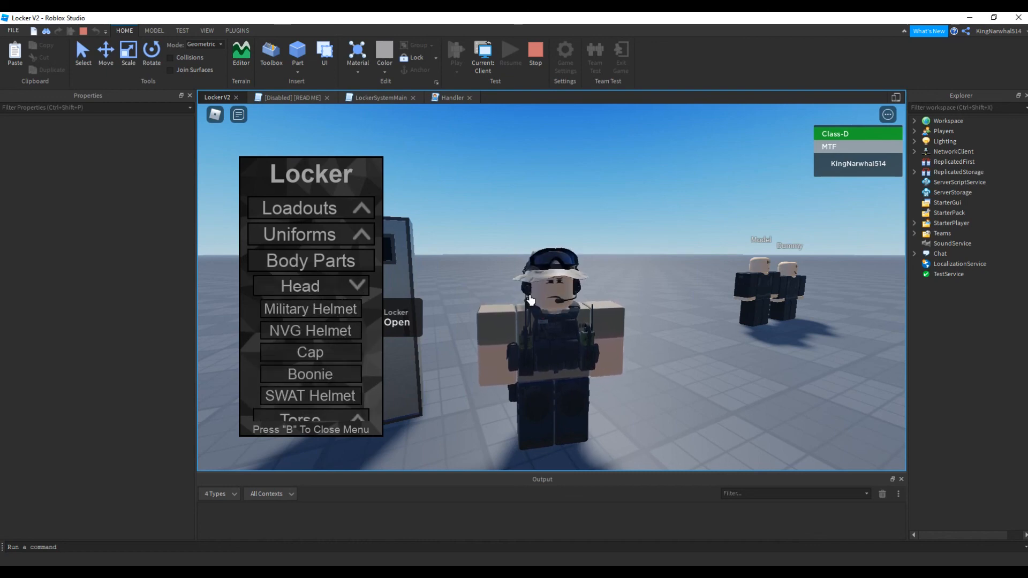
{"action": "key", "text": "b"}
{"action": "right_click_drag", "start_coordinate": [648, 303], "coordinate": [604, 239]}
{"action": "left_click", "coordinate": [535, 53]}
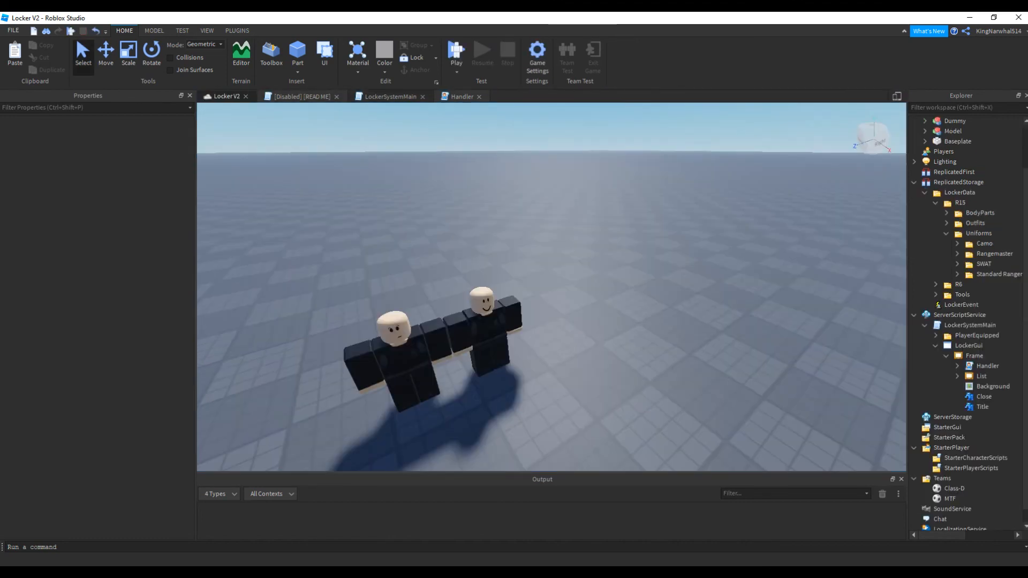
{"action": "left_click", "coordinate": [390, 96]}
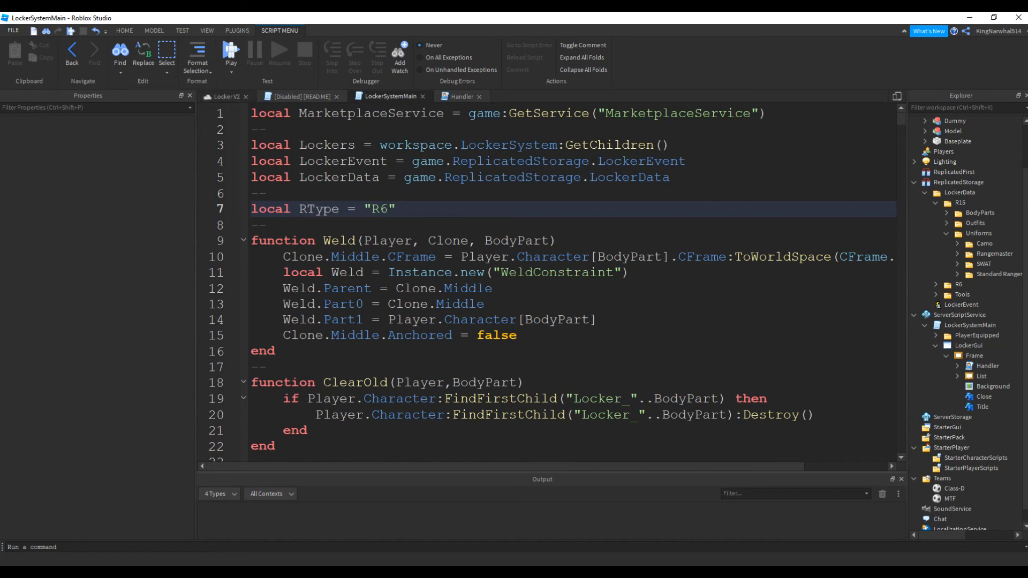
{"action": "left_click", "coordinate": [226, 97]}
{"action": "key", "text": "d"}
{"action": "right_click_drag", "start_coordinate": [551, 287], "coordinate": [493, 284]}
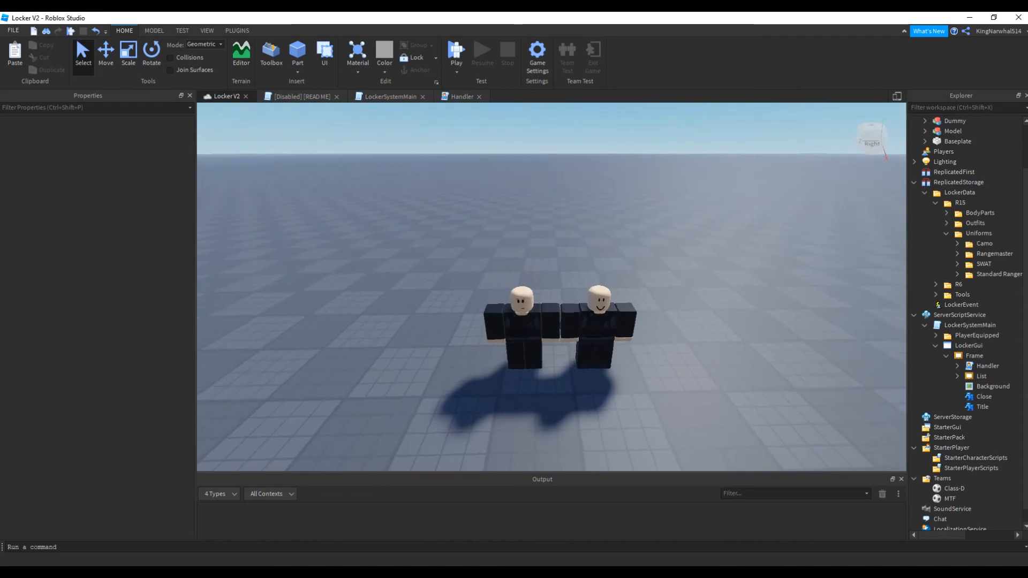